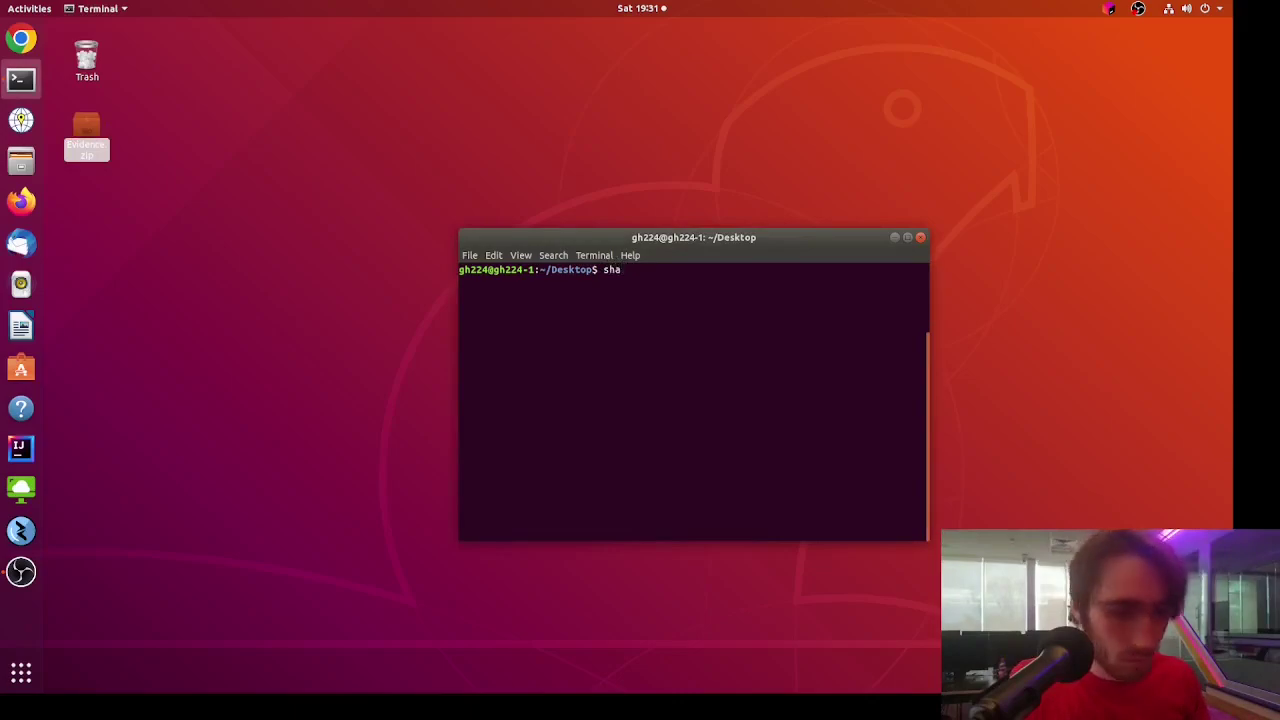
Save the SHA-256 hash of Evidence.zip to a file named notes and print that file's contents.
text(256sum )
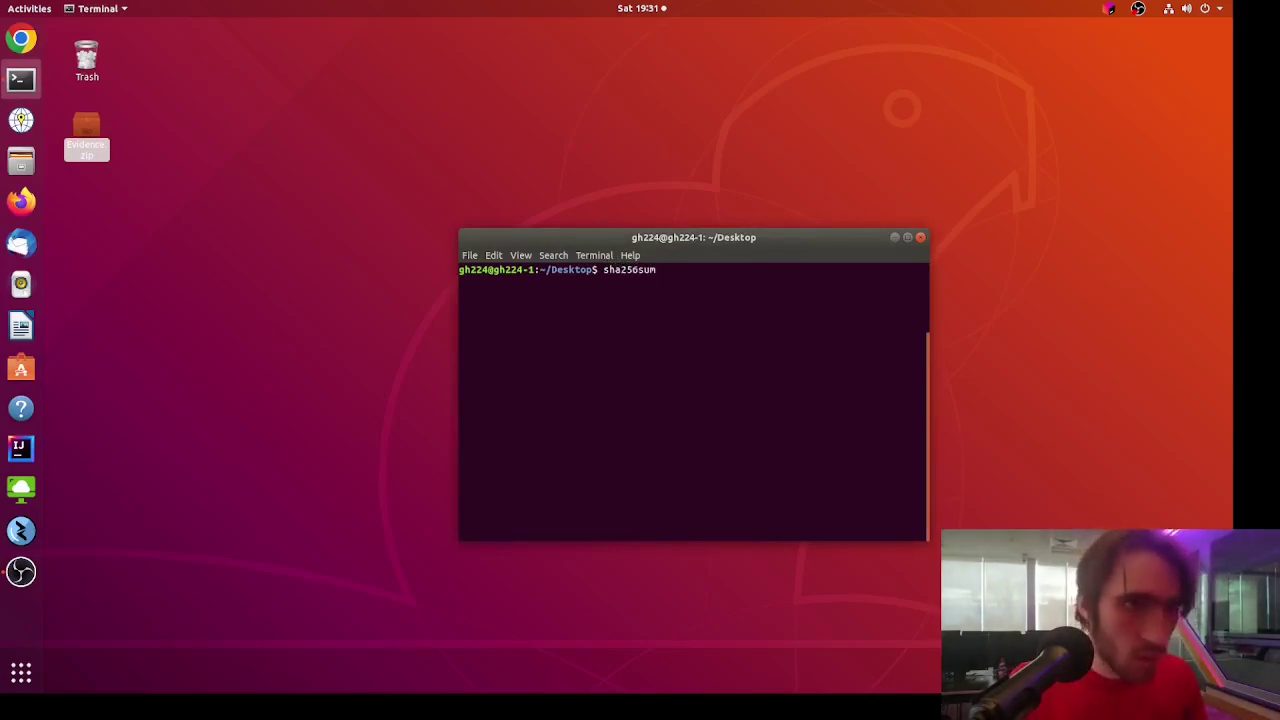
text(E)
key(Tab)
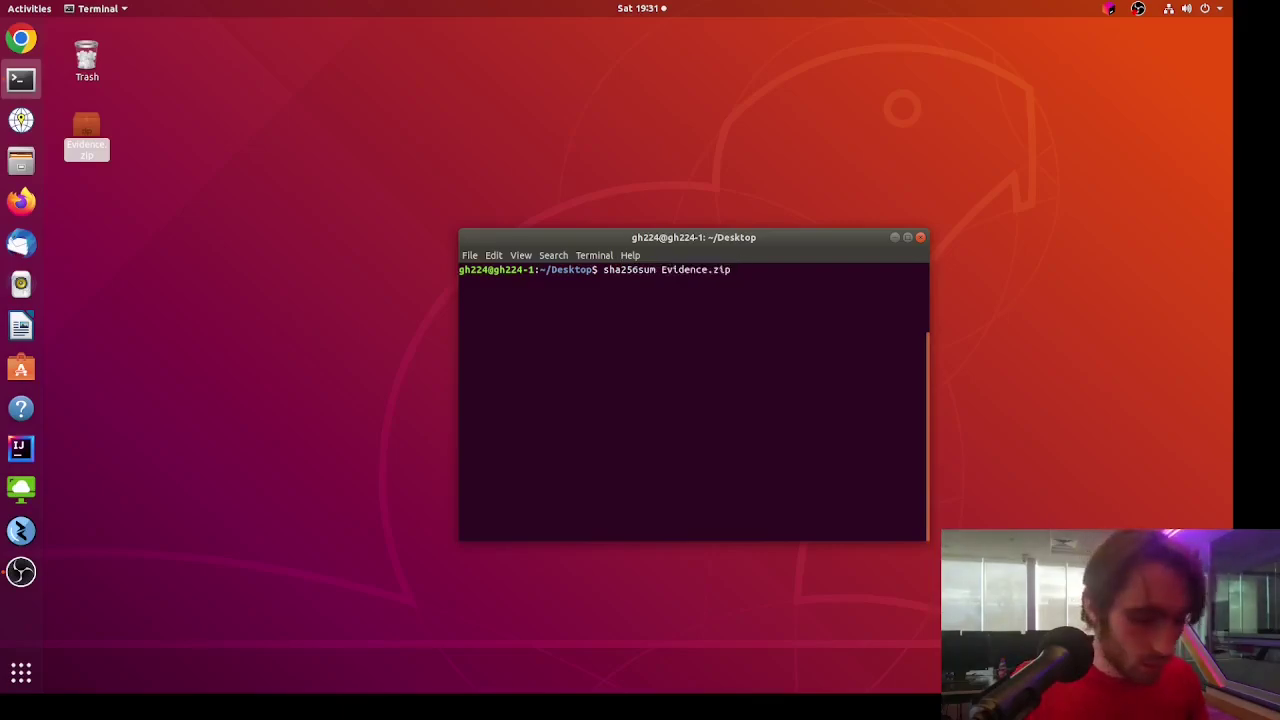
text(> notes)
key(Return)
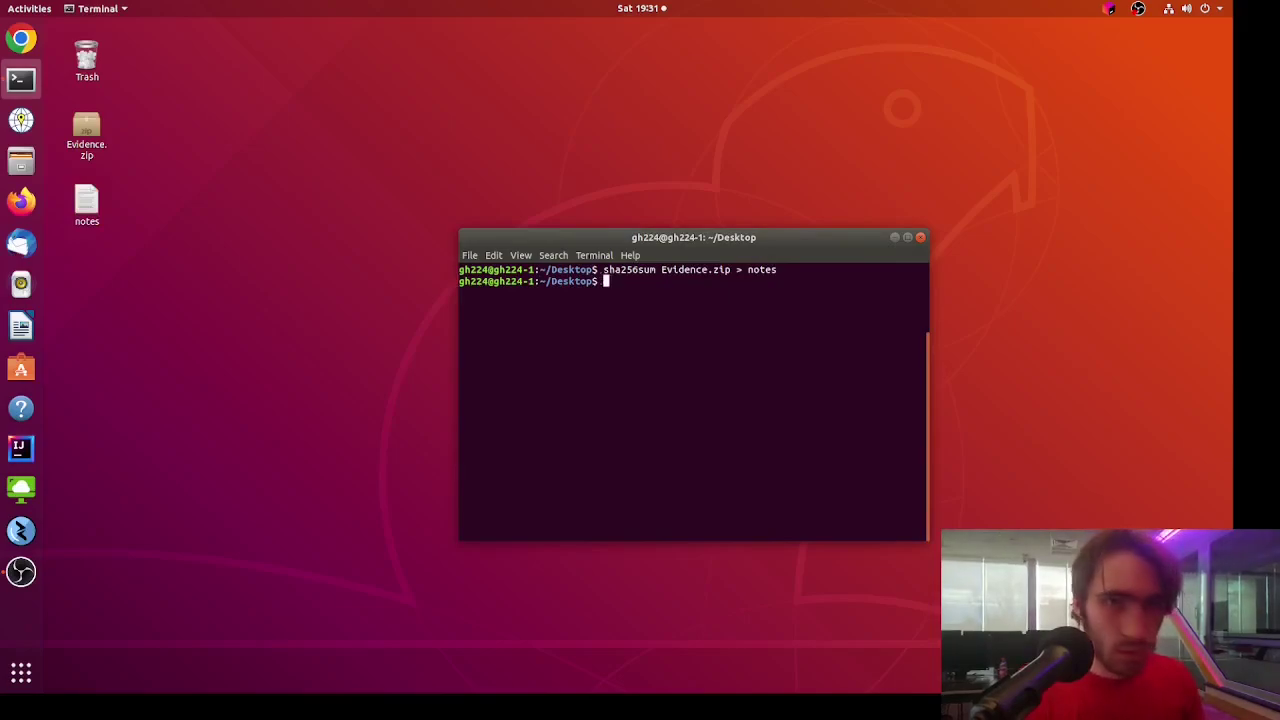
text(cat notes)
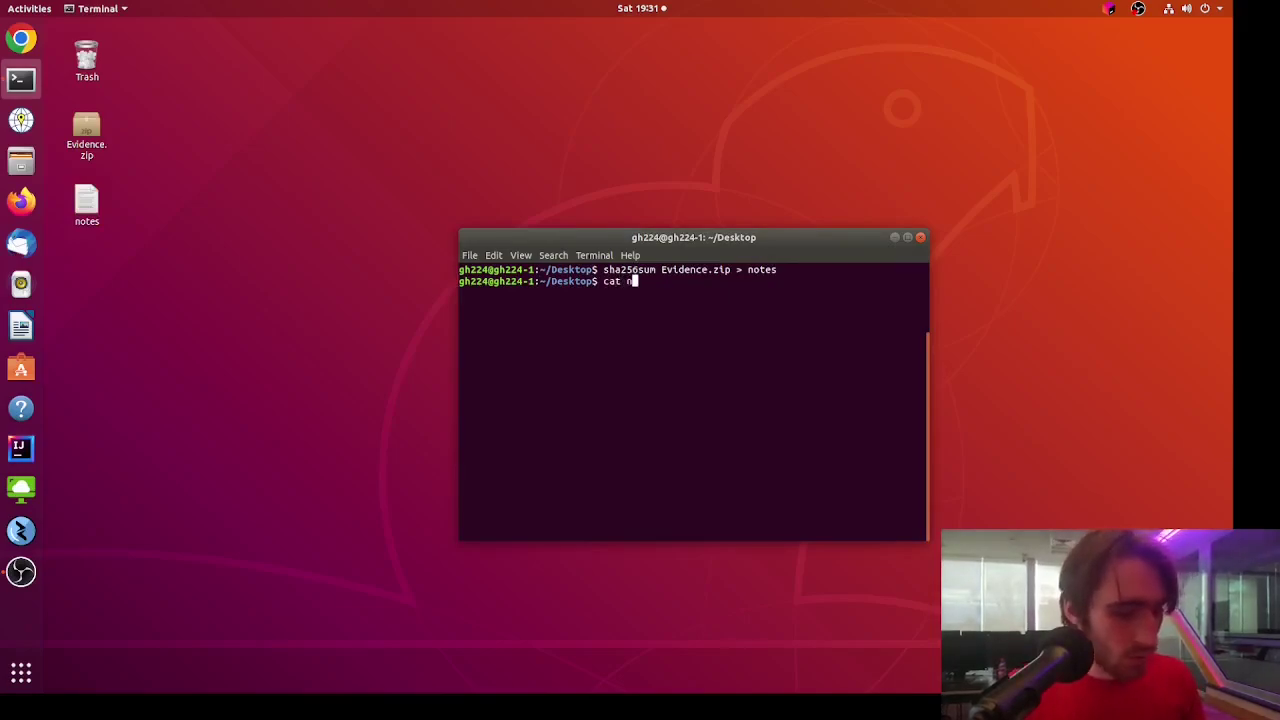
key(Return)
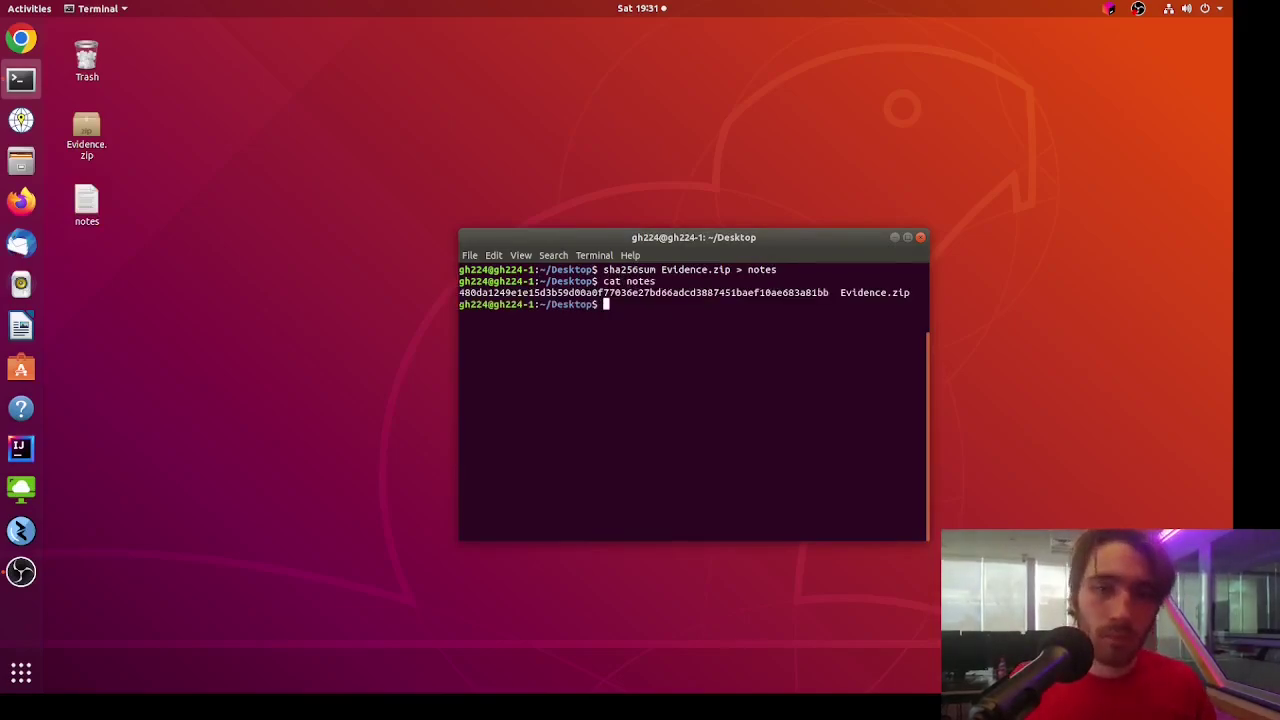
Unzip Evidence.zip on the desktop and move the extracted image and folder icons apart.
text(unzip Ev)
key(Tab)
key(Return)
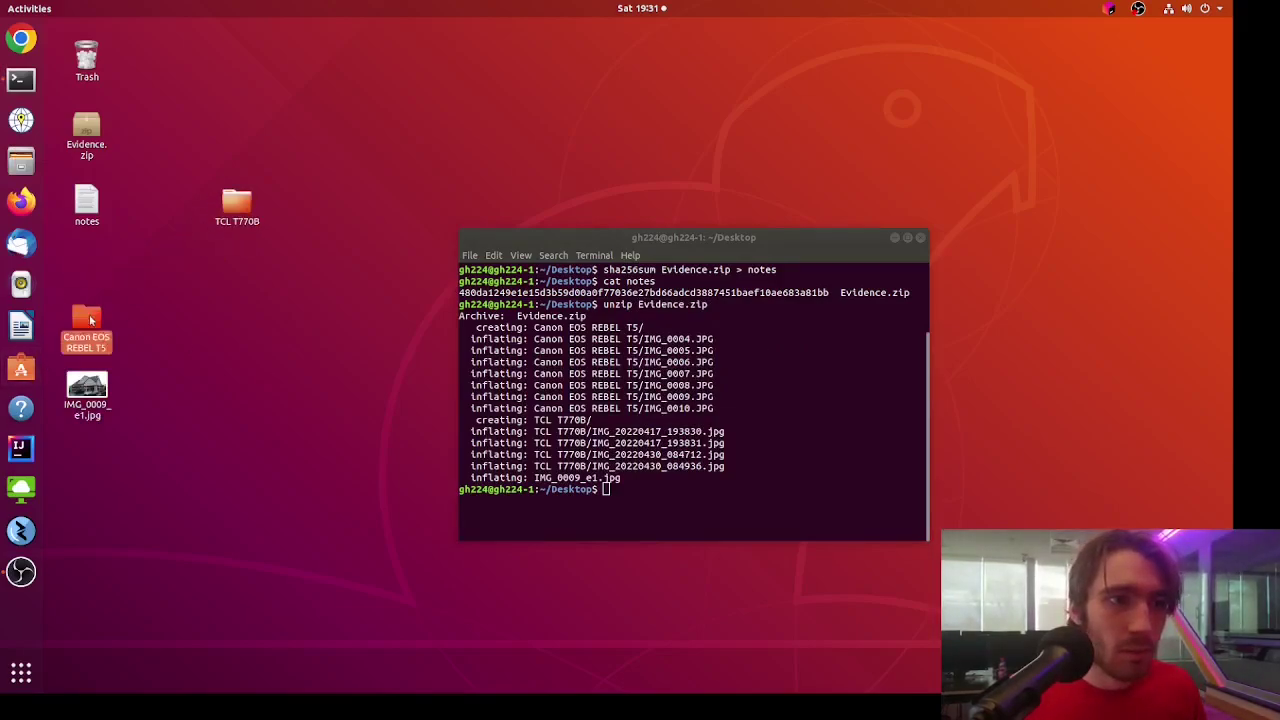
drag(68, 388, 216, 90)
drag(223, 225, 203, 297)
View all the photos in the TCL T770B folder, magnify the building in IMG_20220430_084936.jpg, and close the viewer.
double_click(205, 287)
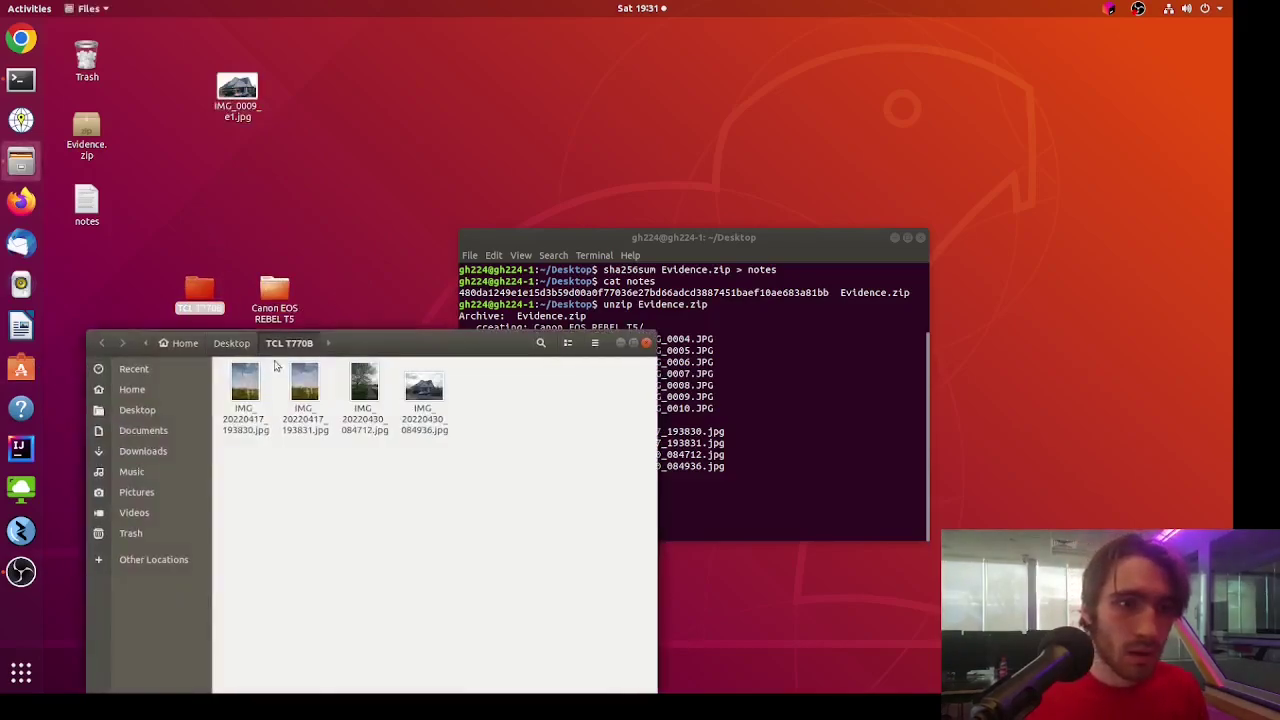
double_click(245, 393)
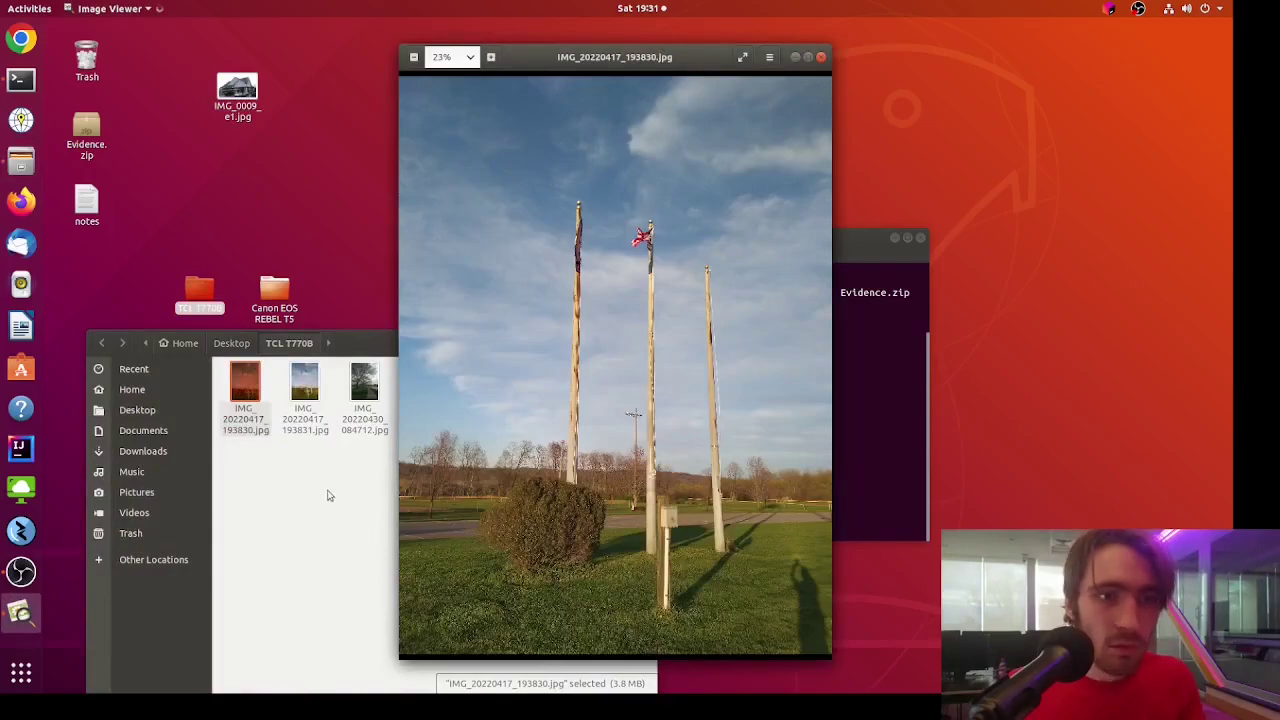
key(Right)
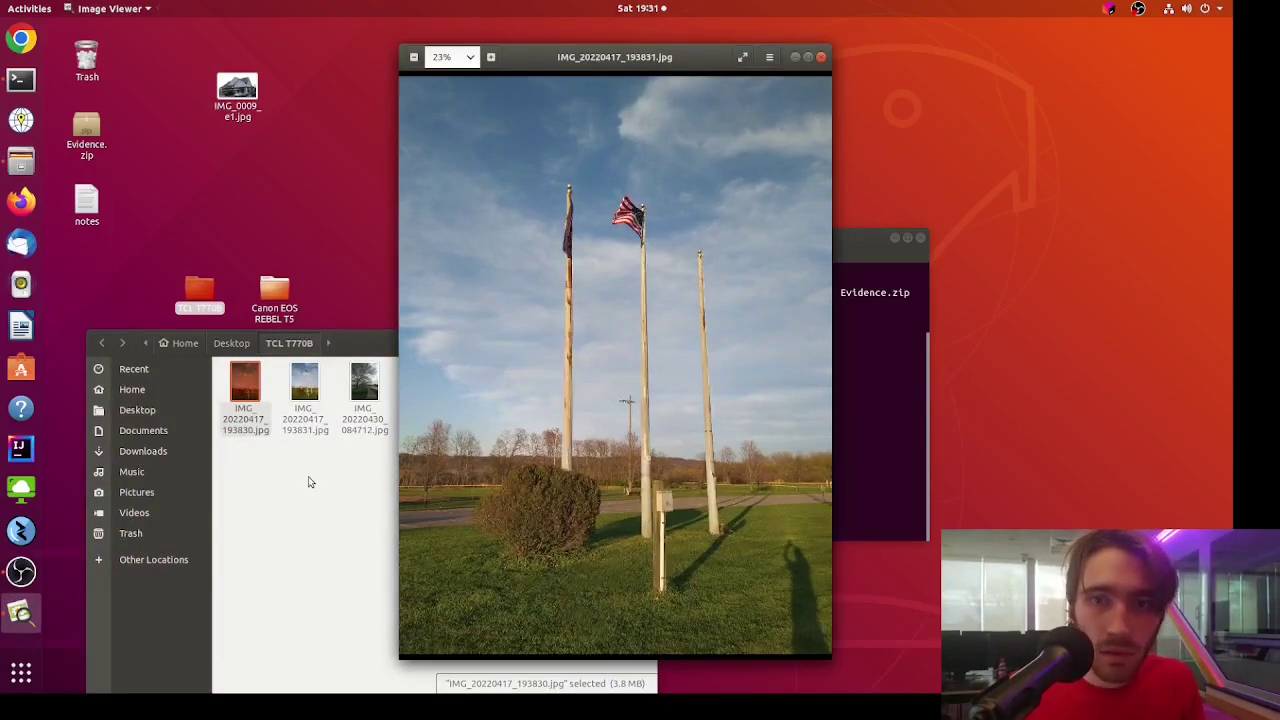
key(Right)
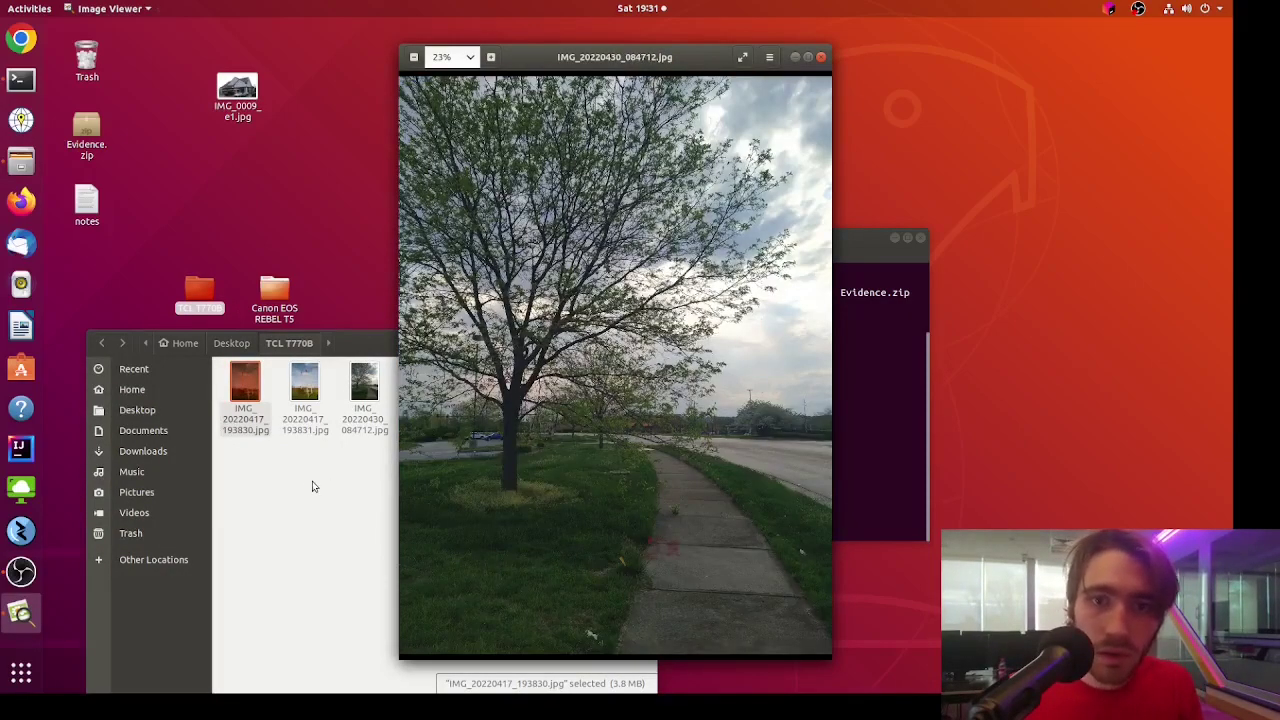
key(Right)
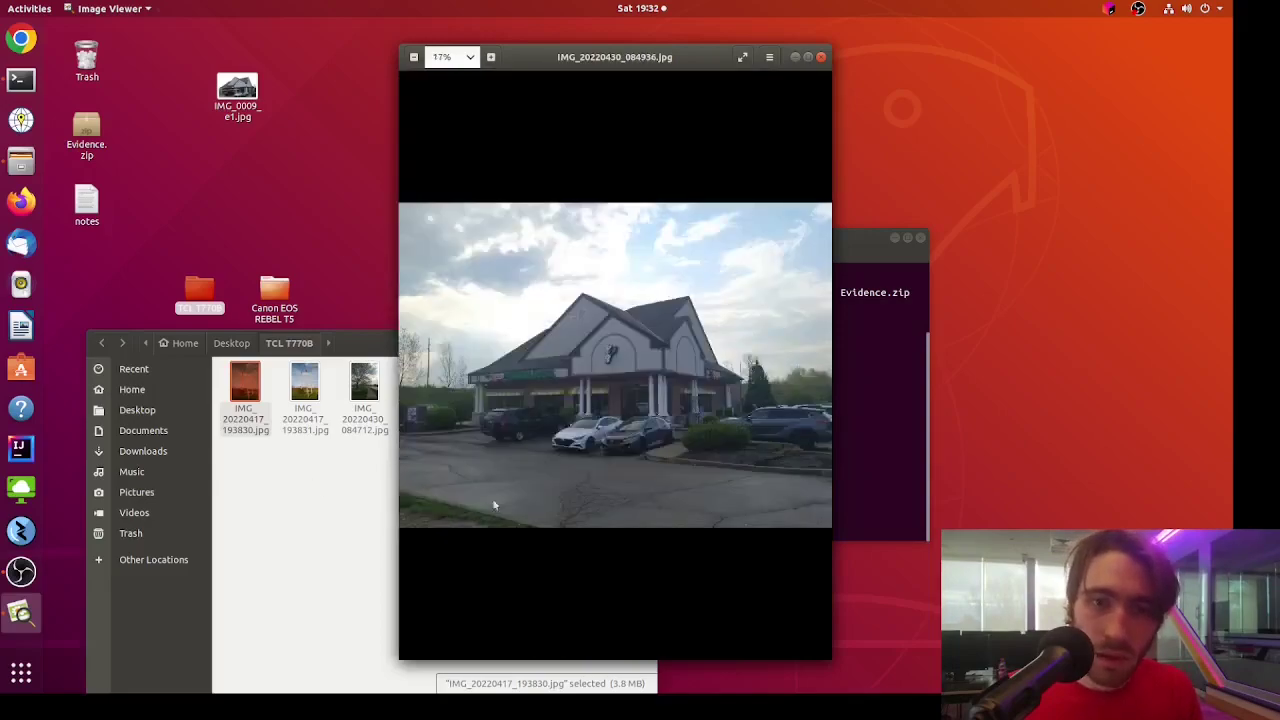
scroll(504, 360, up, 5)
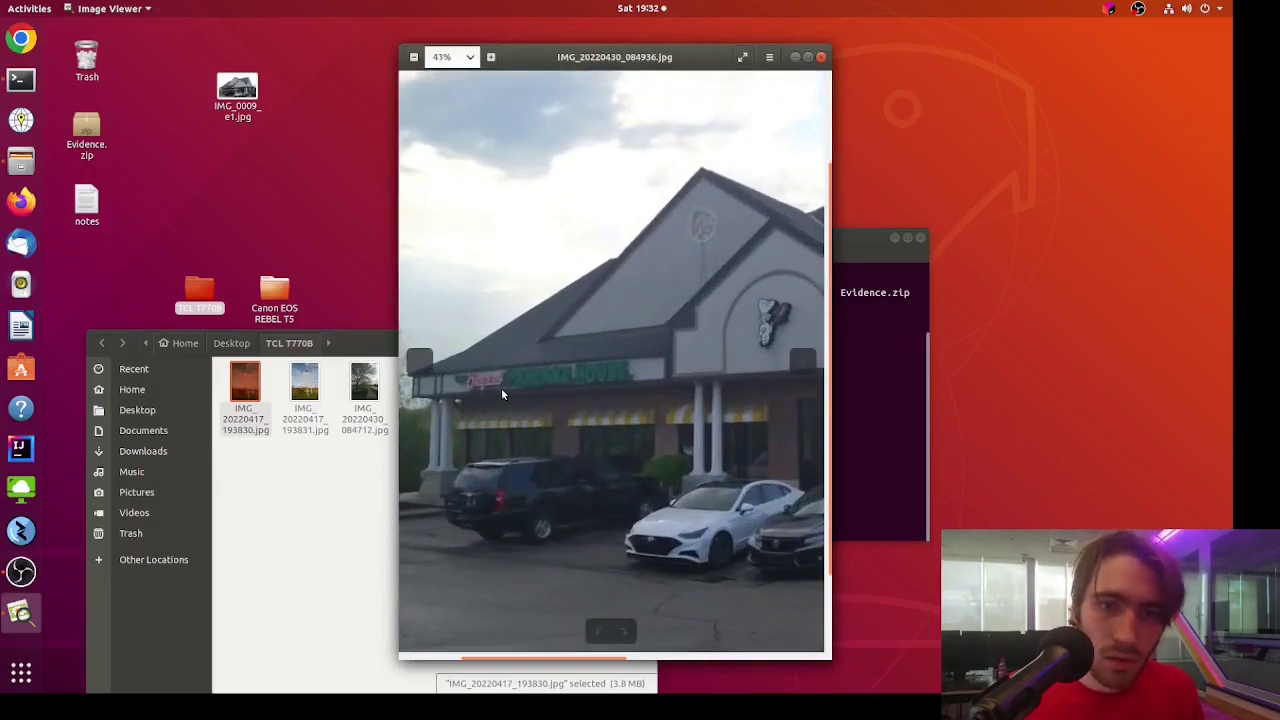
click(821, 57)
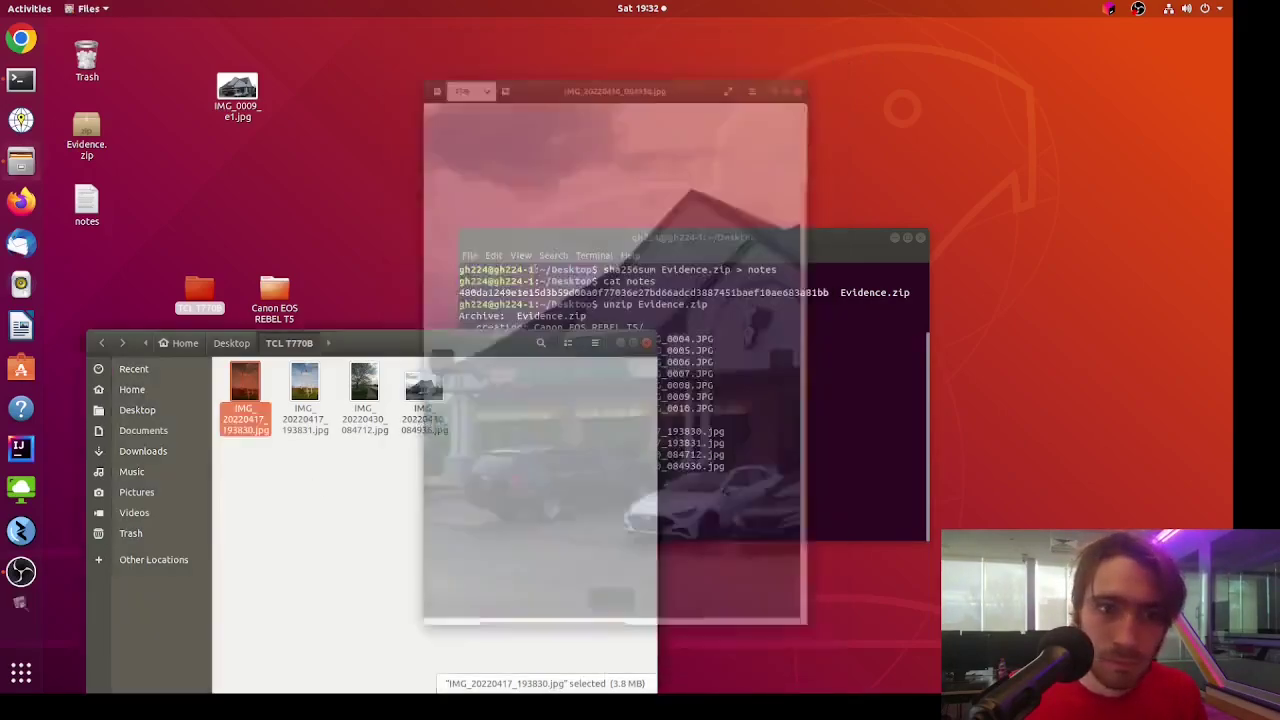
View the photos in the Canon EOS REBEL T5 folder from IMG_0004.JPG through IMG_0010.JPG, and close the viewer.
double_click(274, 290)
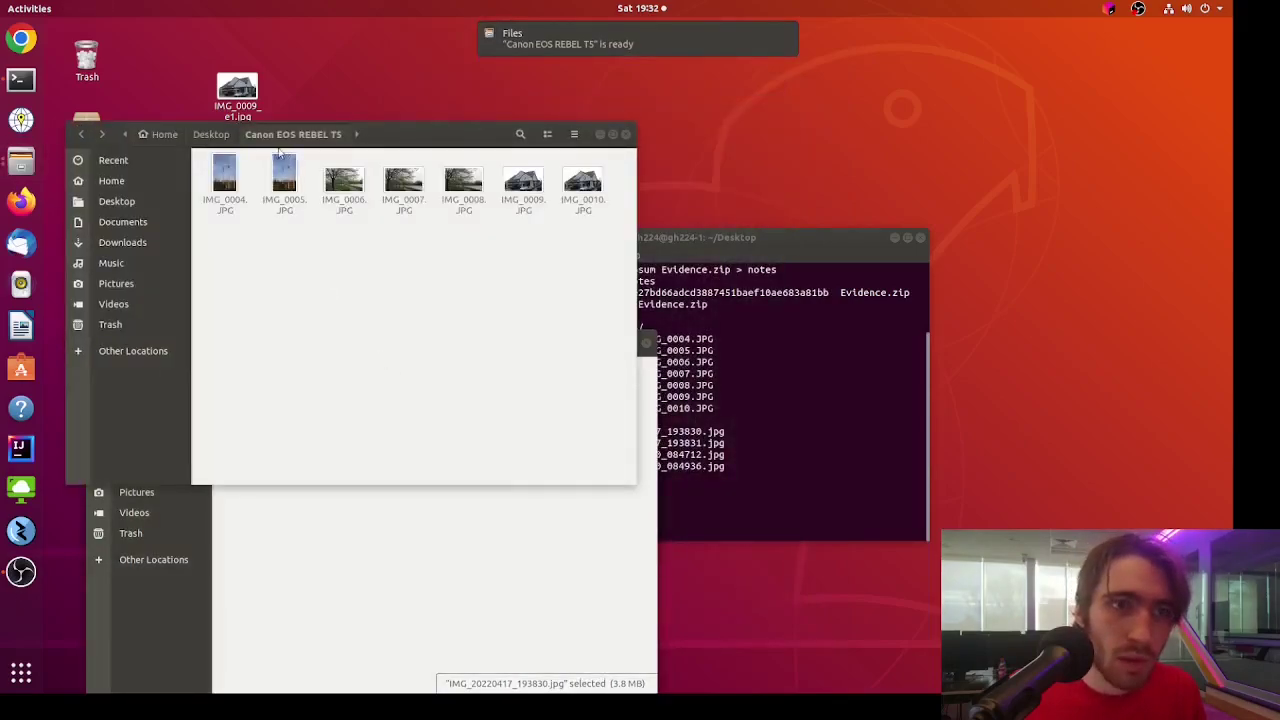
double_click(224, 177)
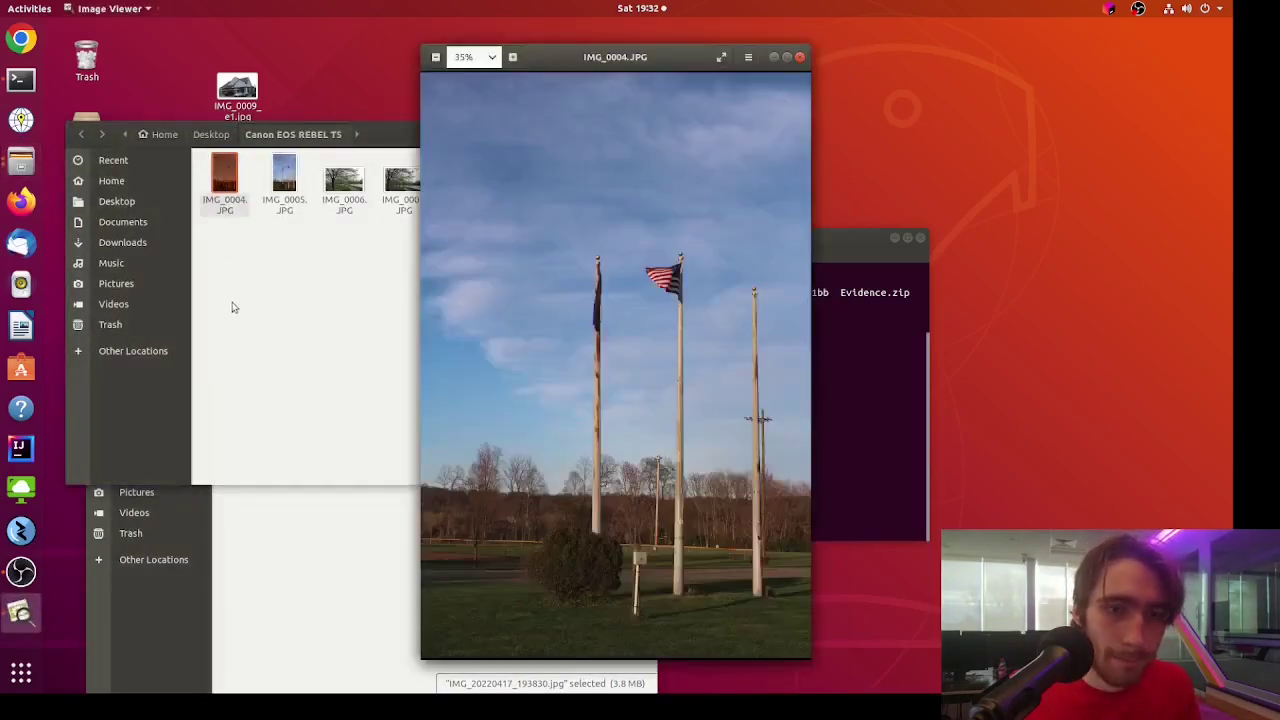
key(Right)
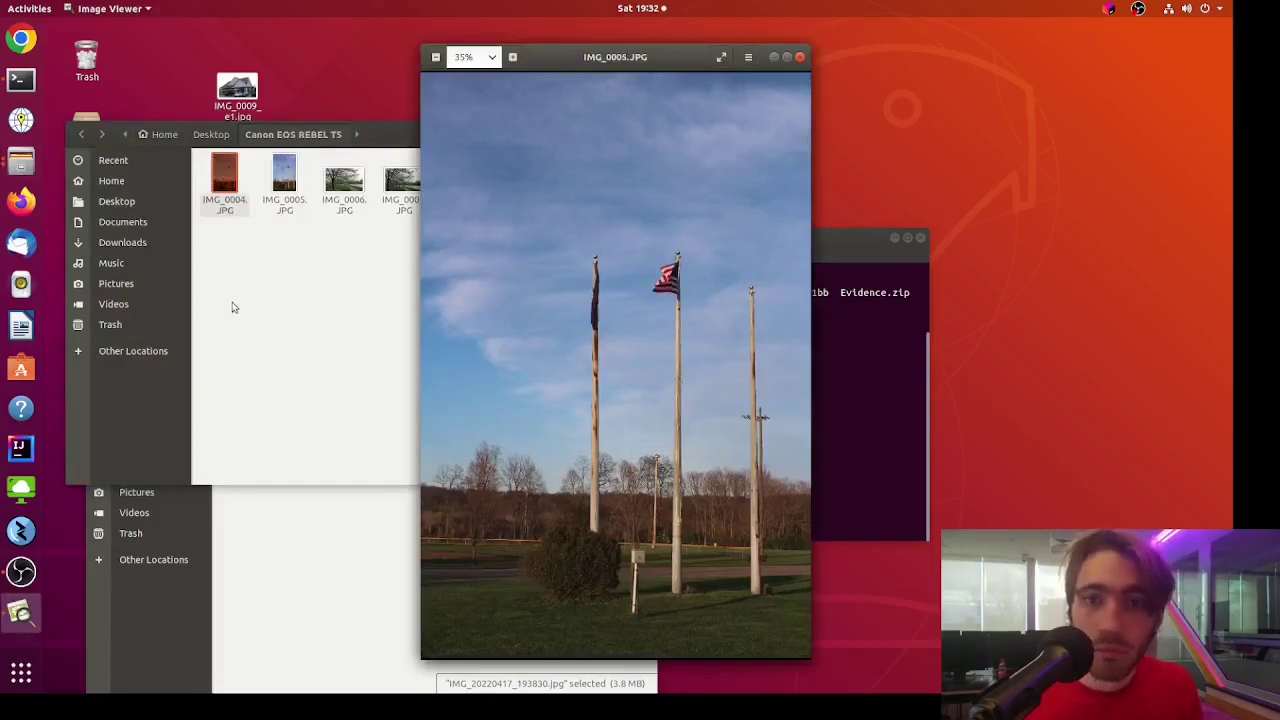
key(Right)
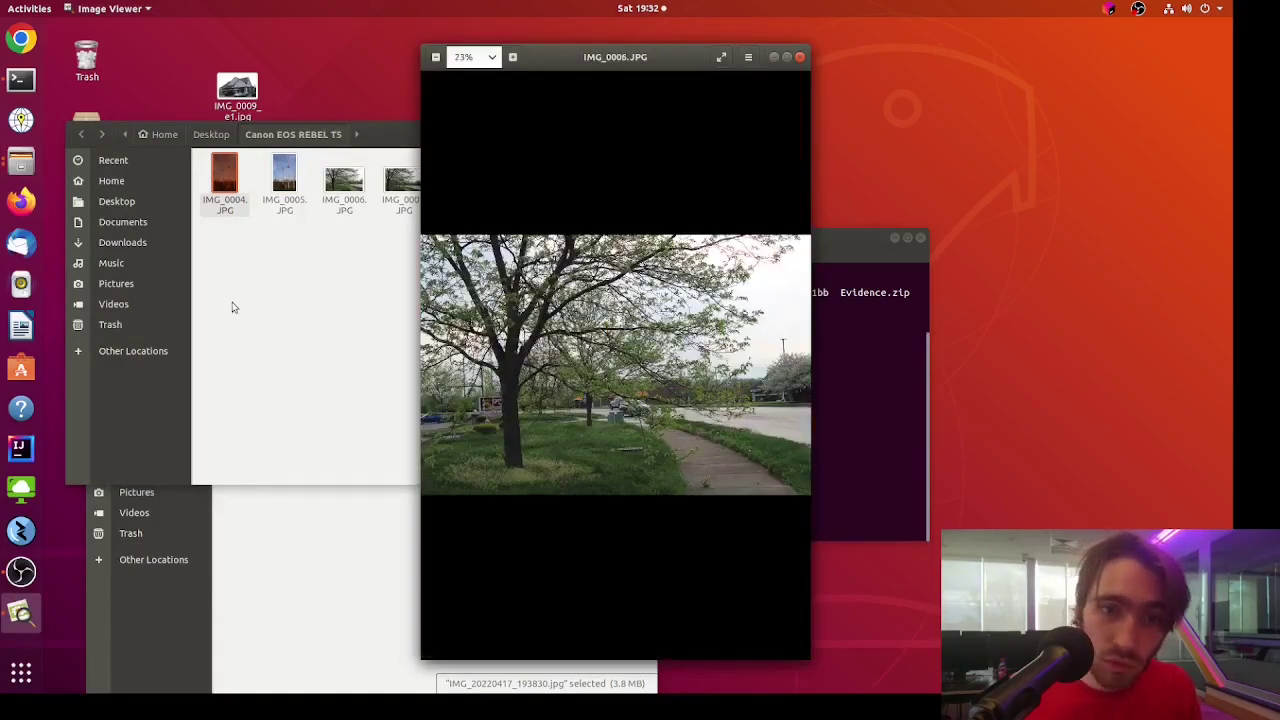
key(Right)
key(Right)
key(Right)
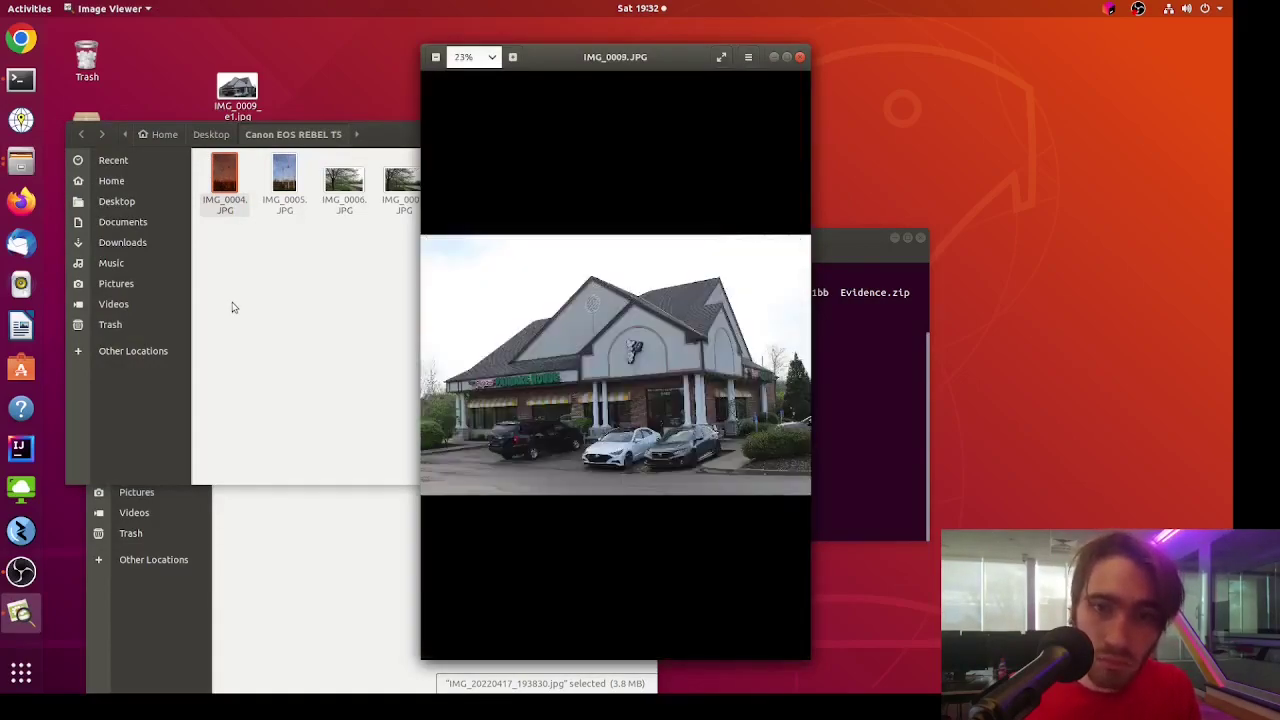
key(Right)
key(Right)
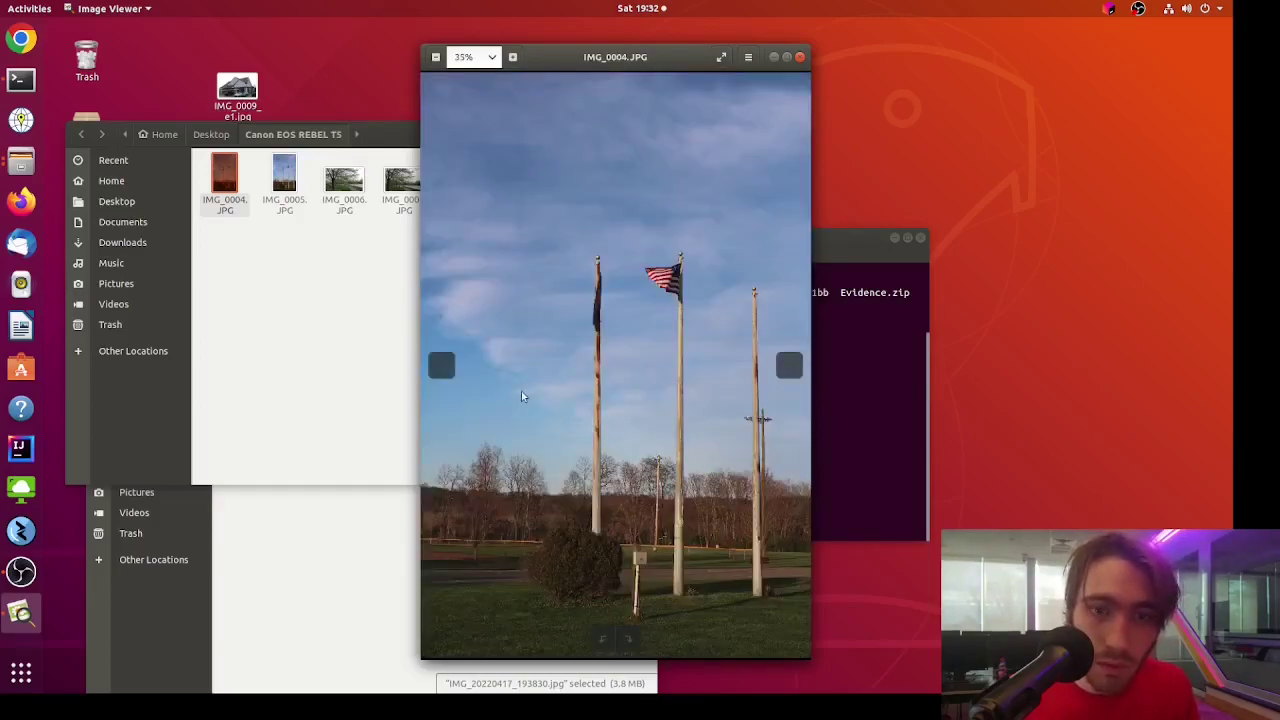
key(Left)
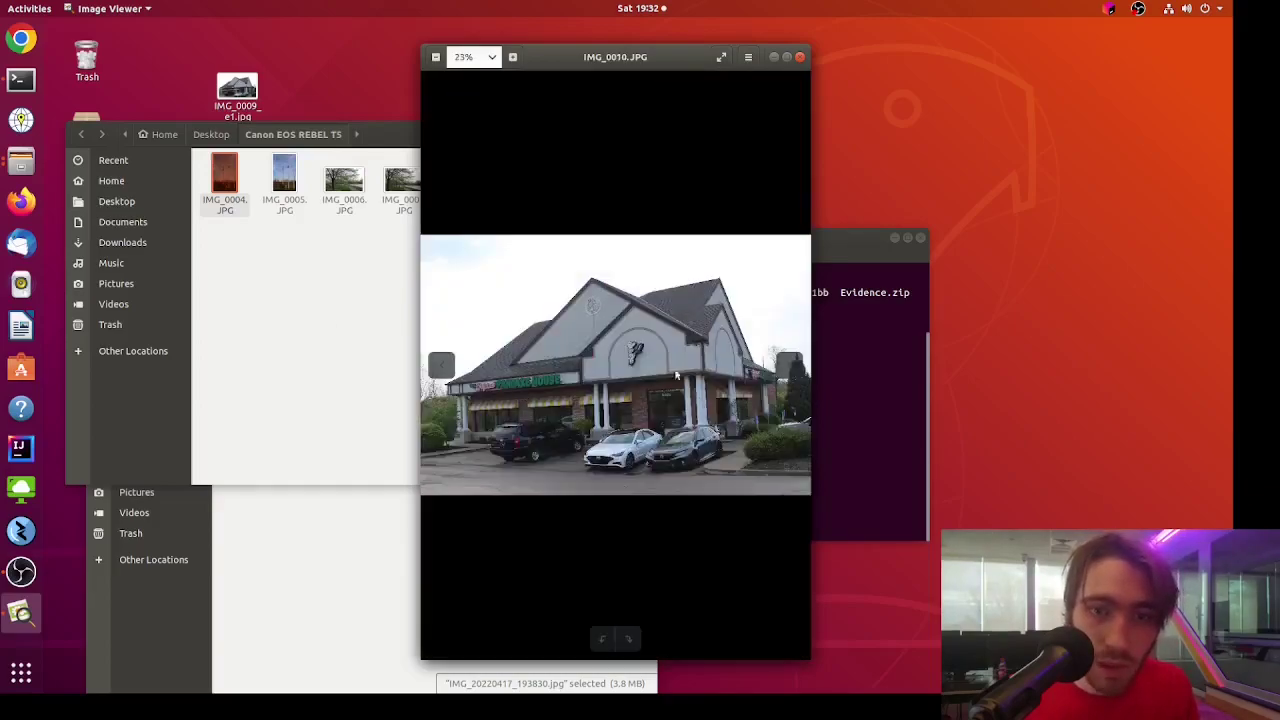
click(797, 57)
Change the terminal's working directory to the TCL T770B folder.
click(788, 367)
text(cd TCL\ T770B/)
key(Return)
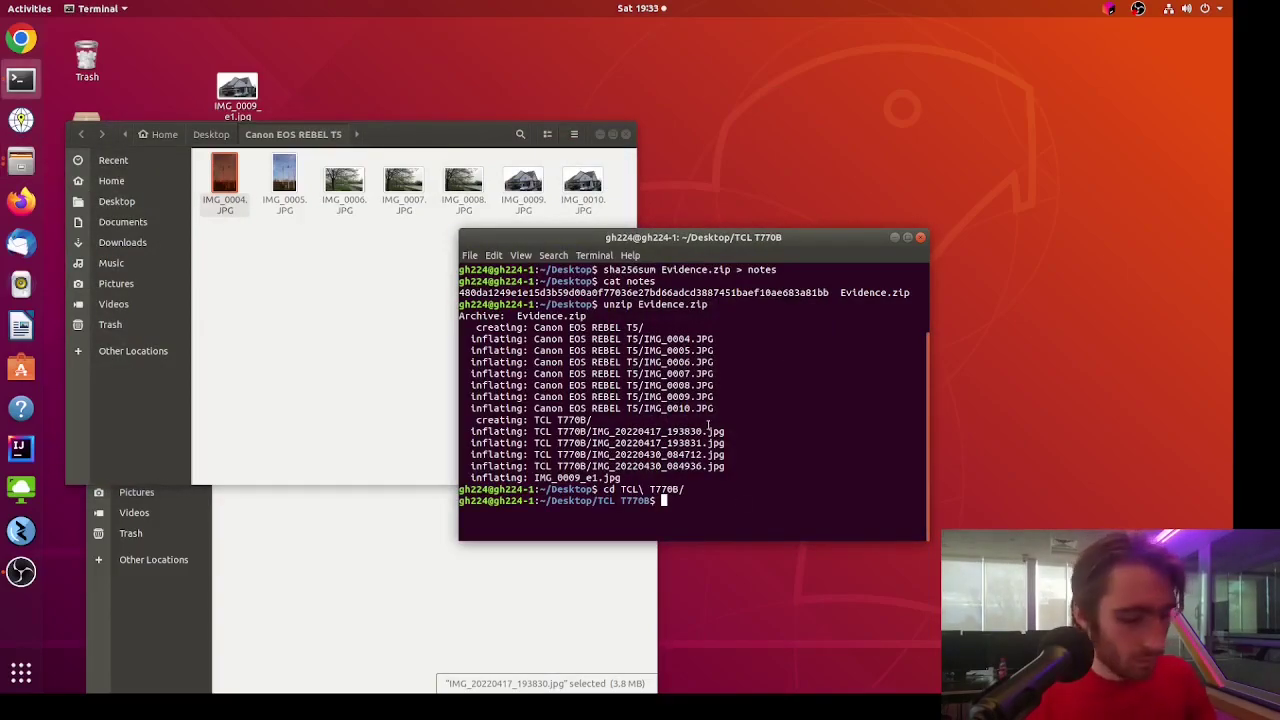
Run exiftool on IMG_20220417_193830.jpg from the TCL T770B folder, using its full file path.
text(exiftool)
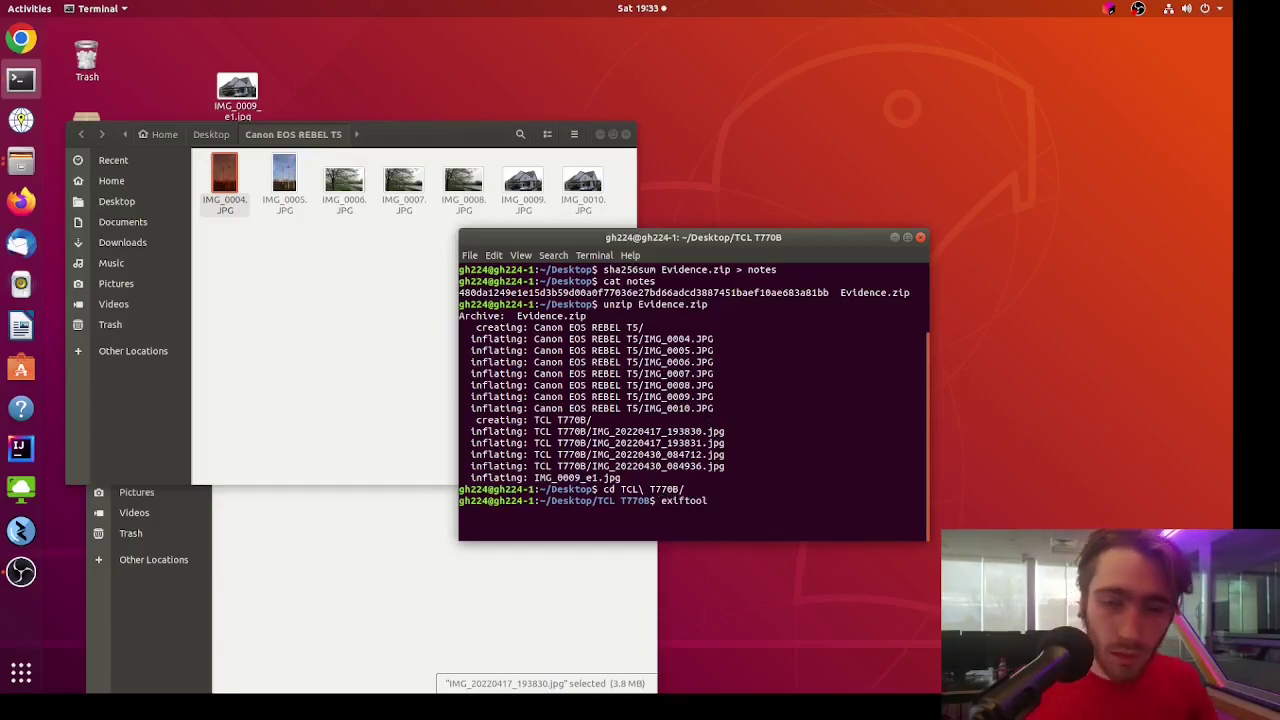
click(293, 490)
drag(248, 390, 823, 475)
click(823, 475)
key(Return)
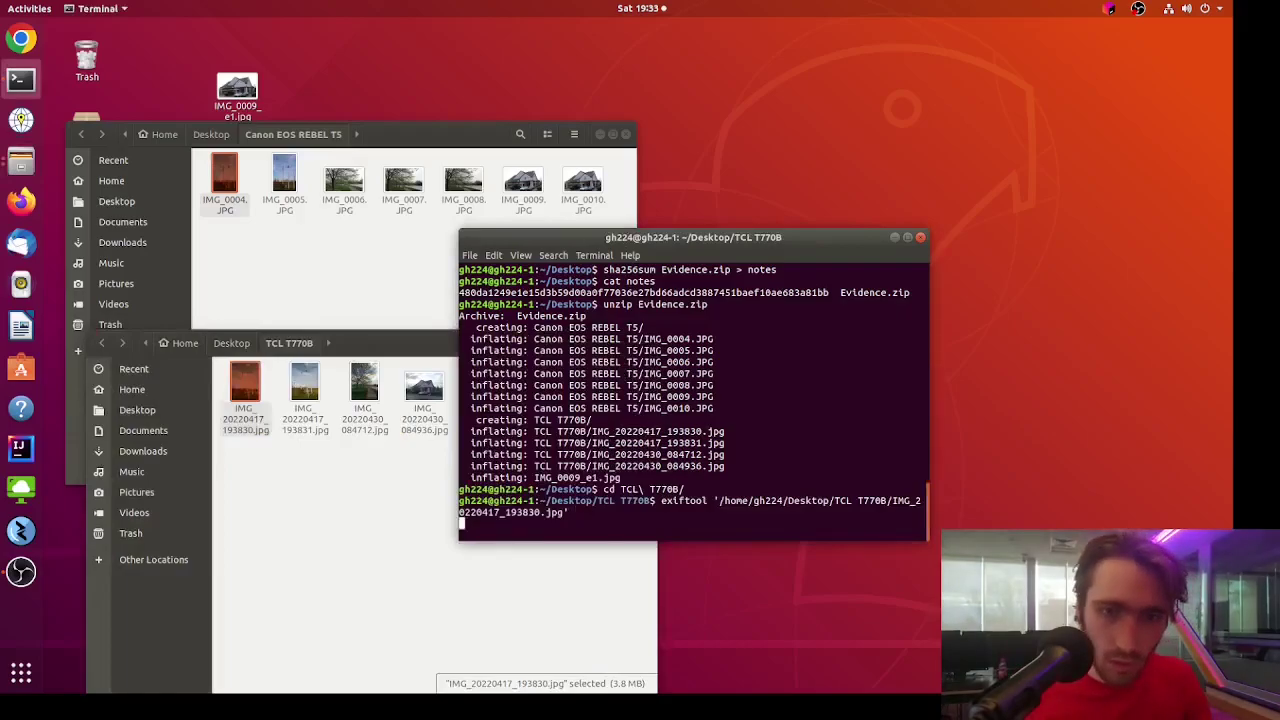
Maximize the terminal and examine the photo's metadata, especially the camera details, GPS fields and original date and time.
click(907, 238)
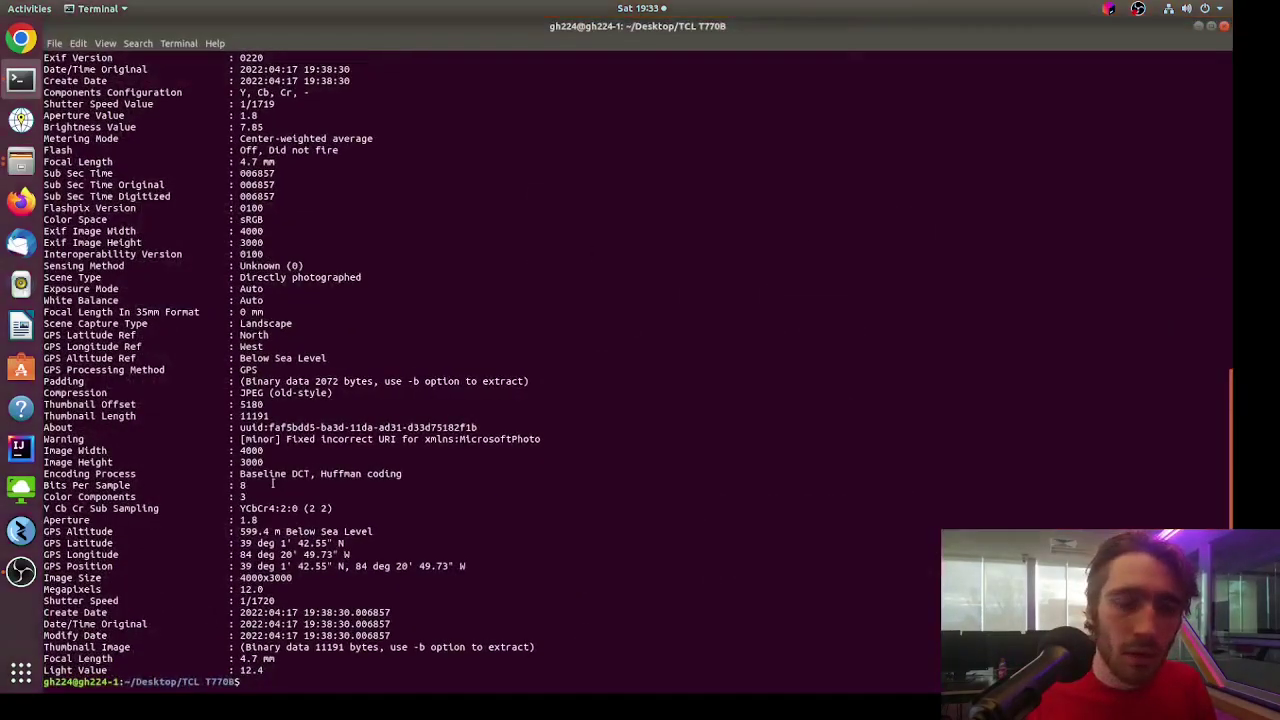
scroll(275, 253, up, 12)
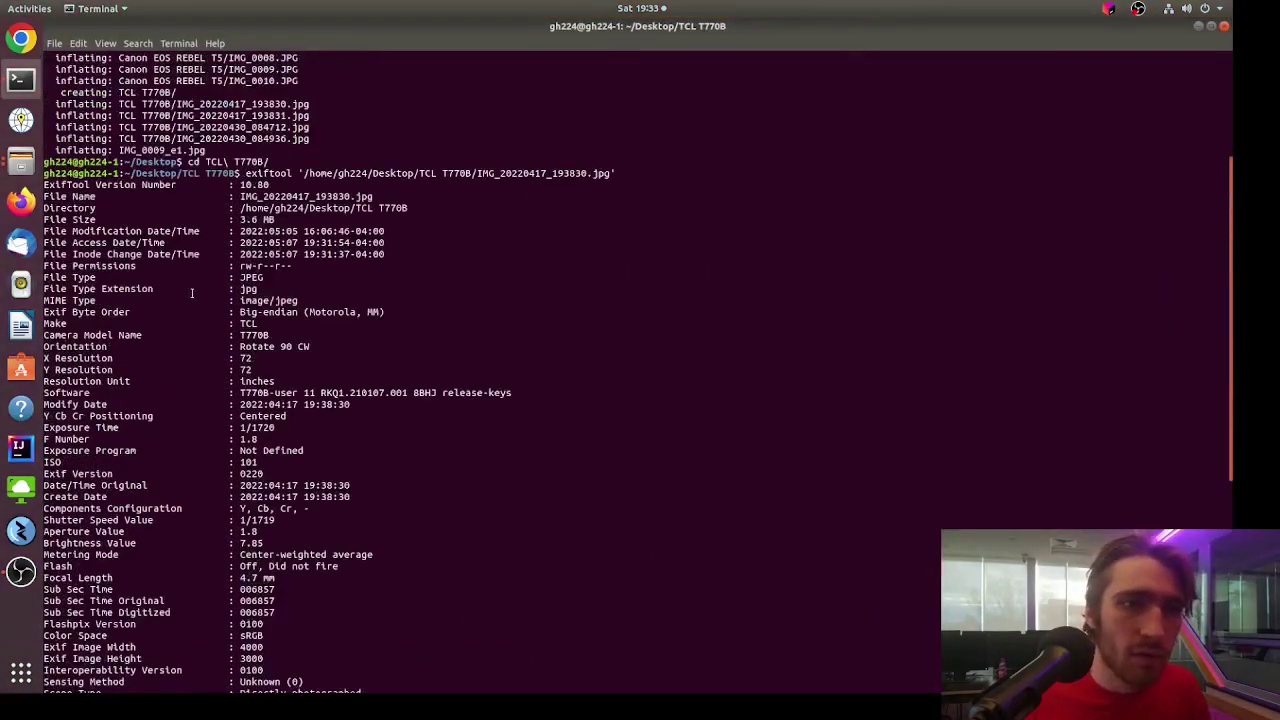
drag(47, 185, 240, 470)
click(244, 554)
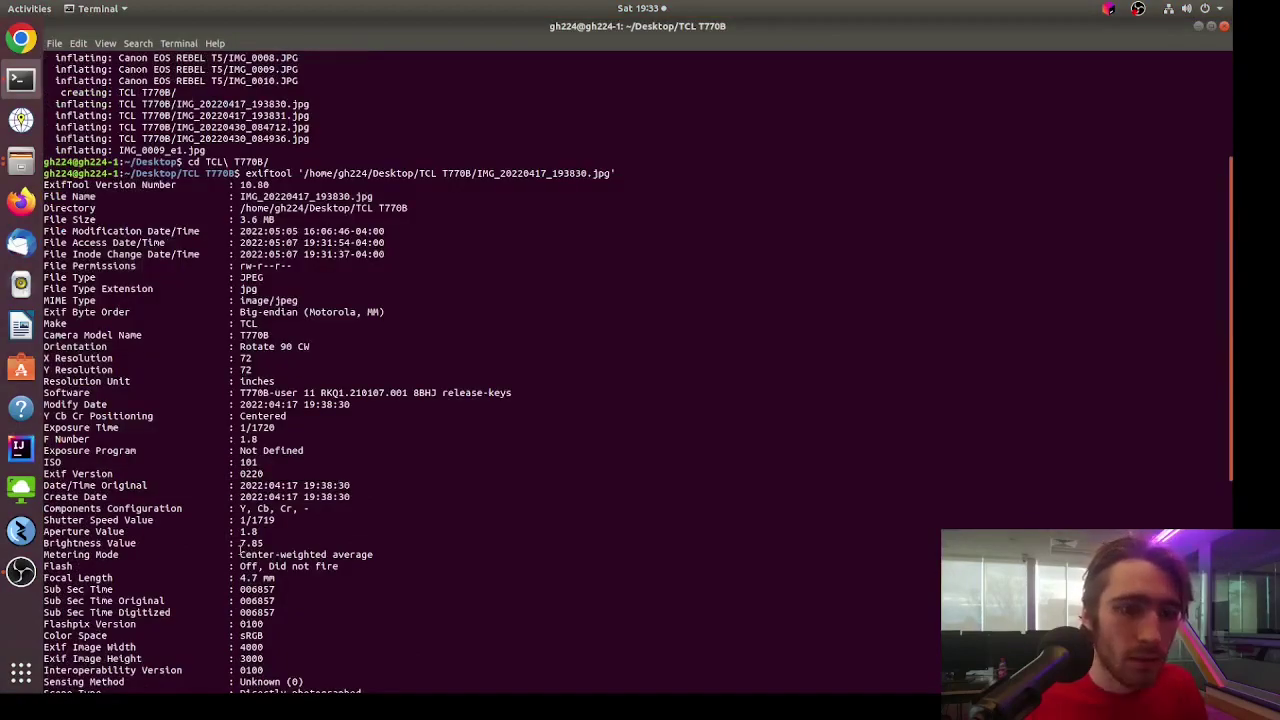
scroll(244, 530, down, 10)
scroll(244, 522, down, 2)
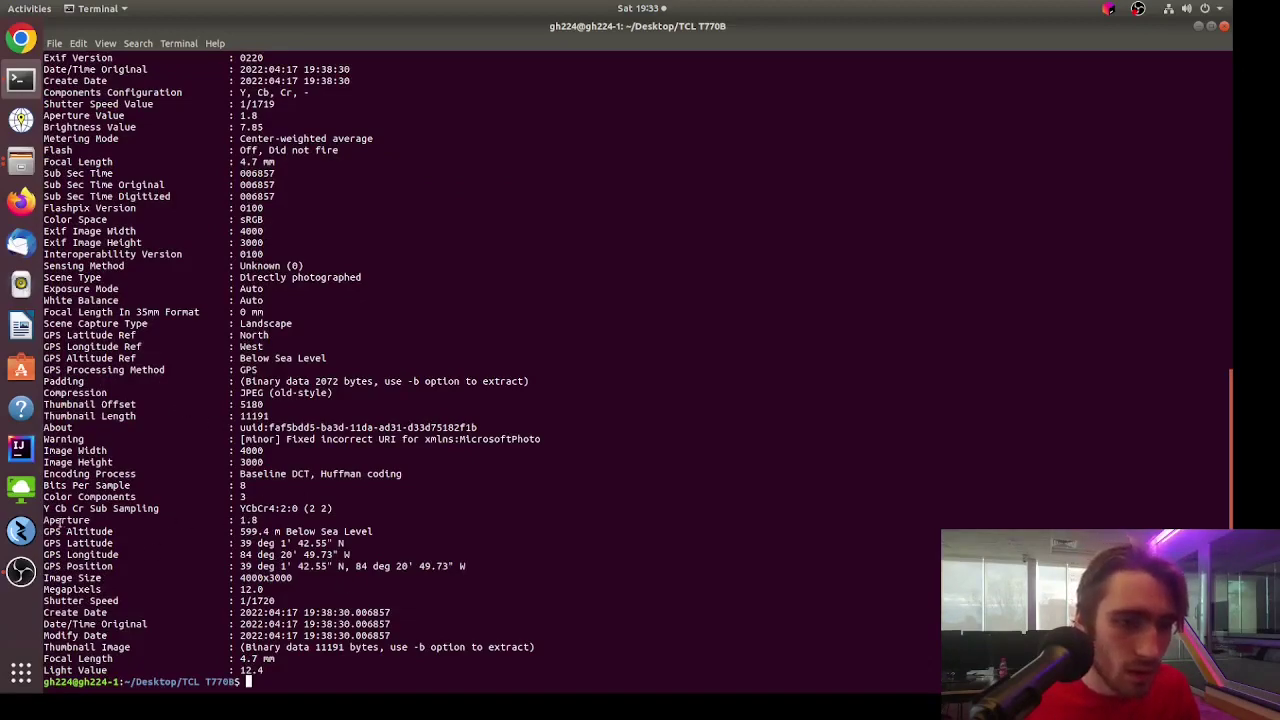
drag(70, 535, 315, 568)
drag(75, 623, 337, 624)
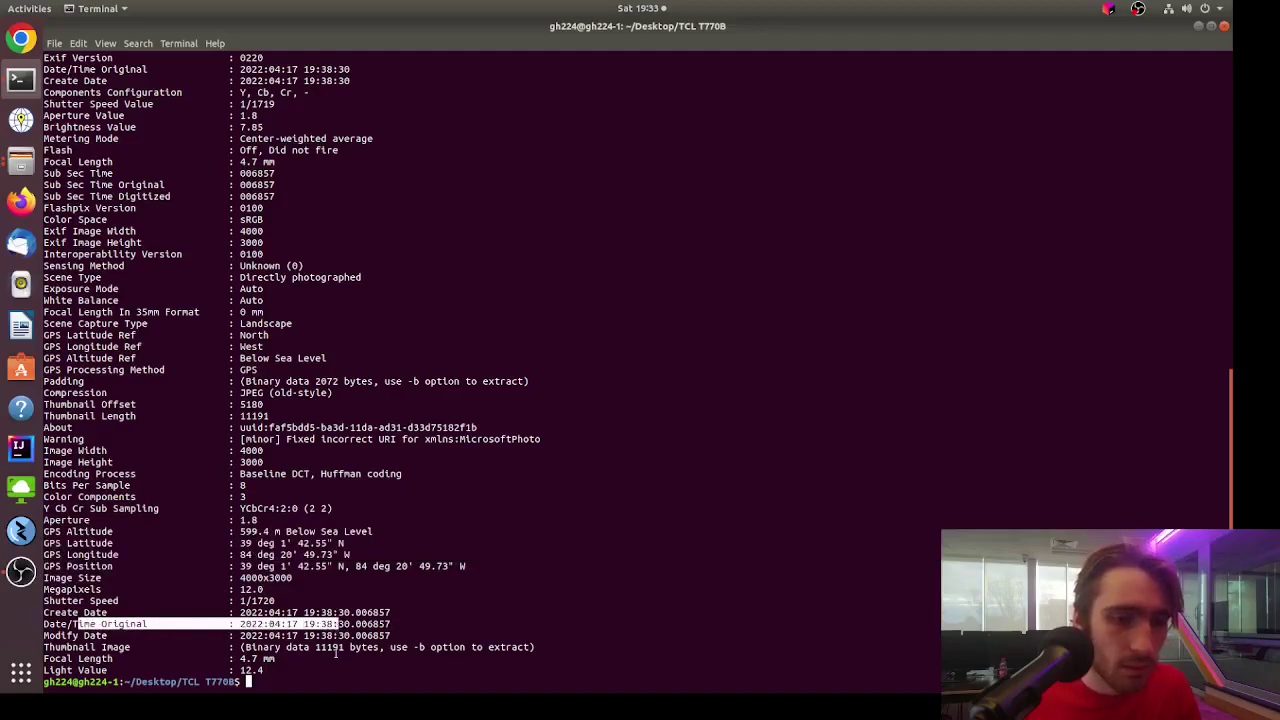
click(337, 650)
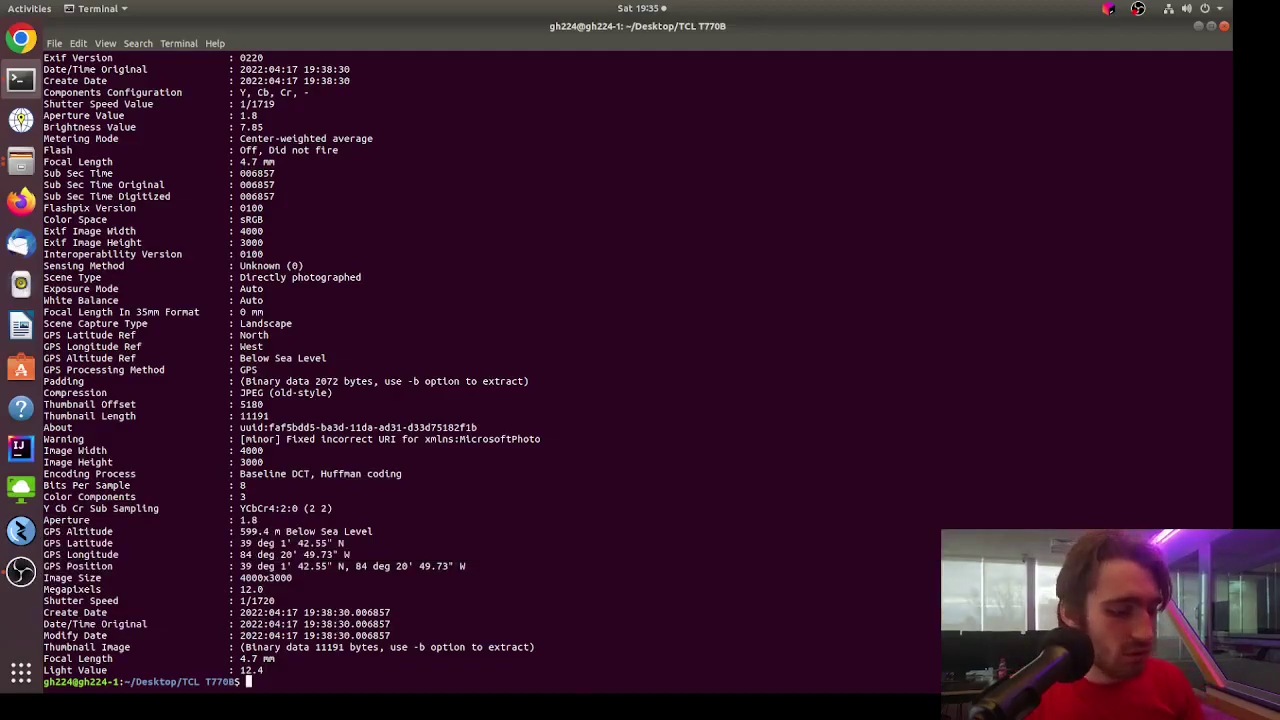
Run exiftool on all files in the TCL T770B folder, filtered with egrep "^(=======|GPS|Date/Time)".
text(exiftool * )
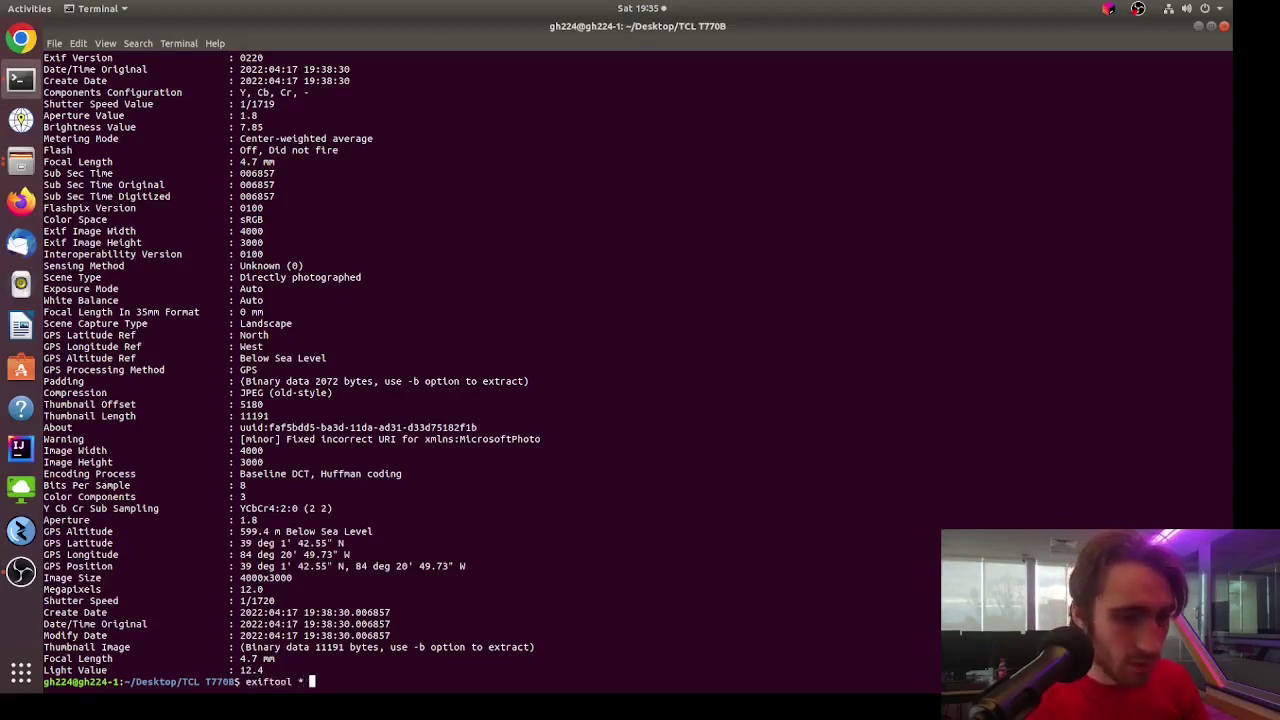
text(| eg)
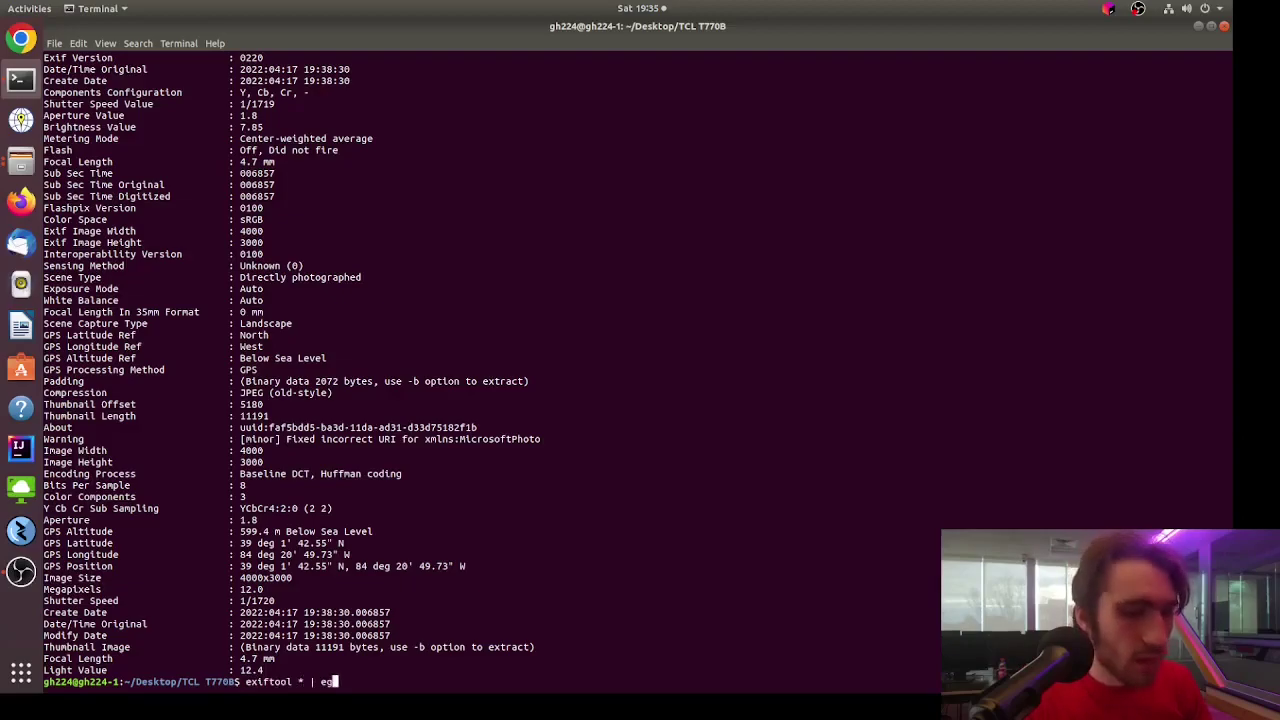
text(rep ")
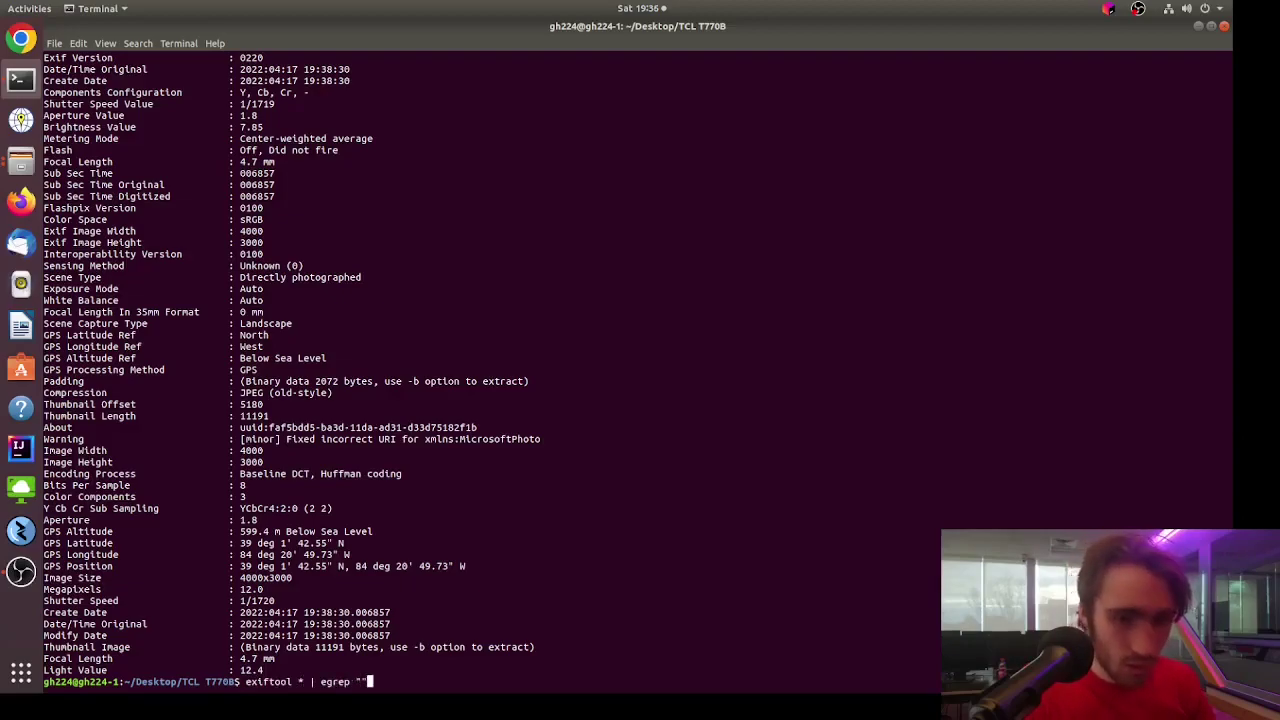
text(^)
text((====)
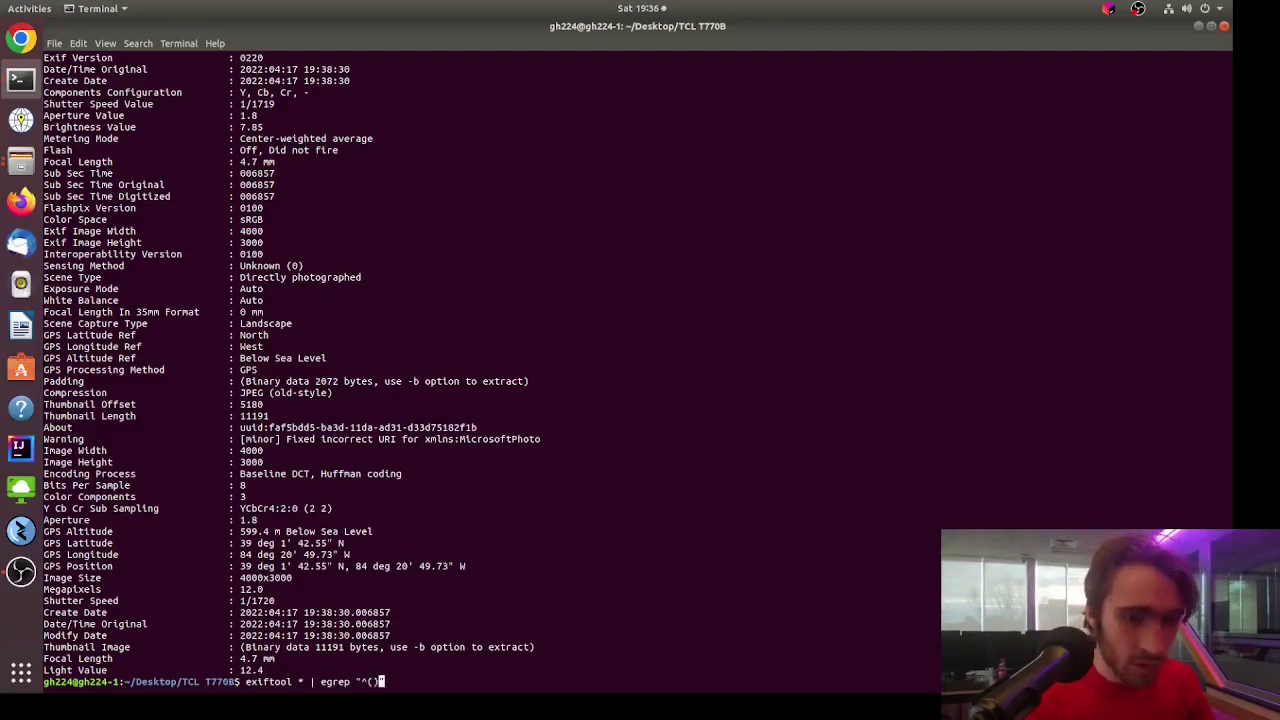
text(===)
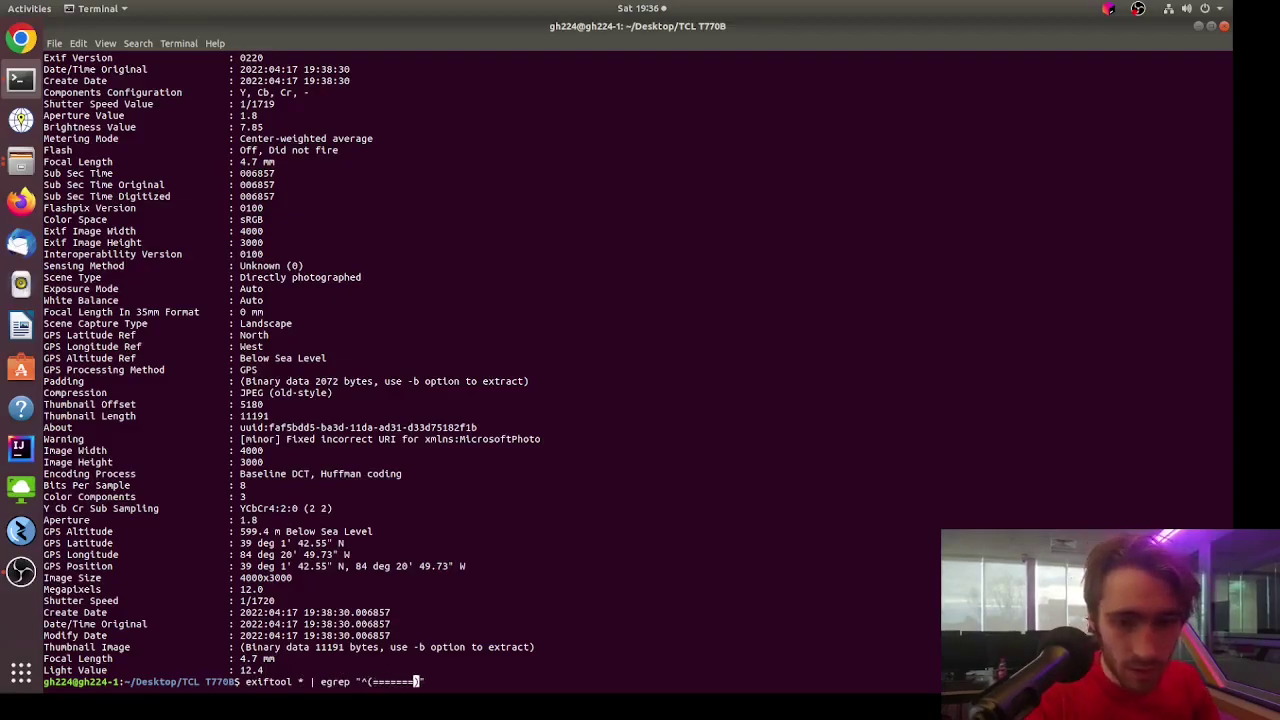
text(|GPS|Date/Time)
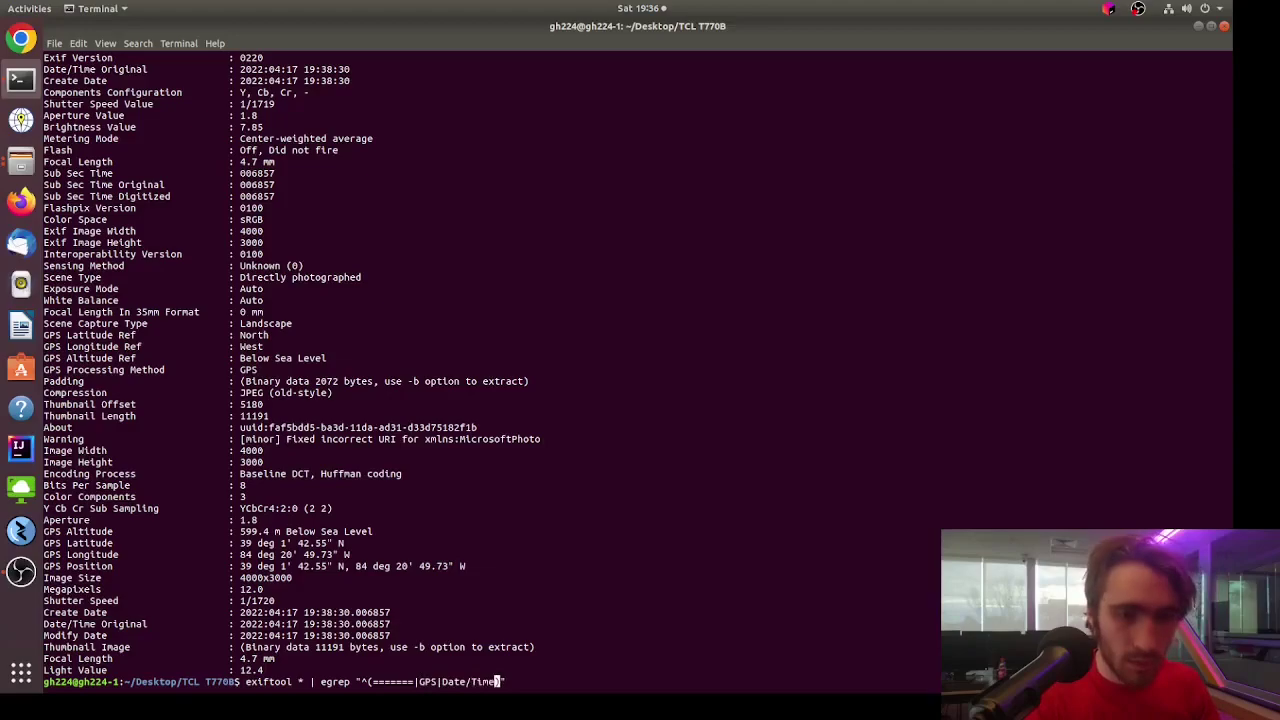
text())
key(Return)
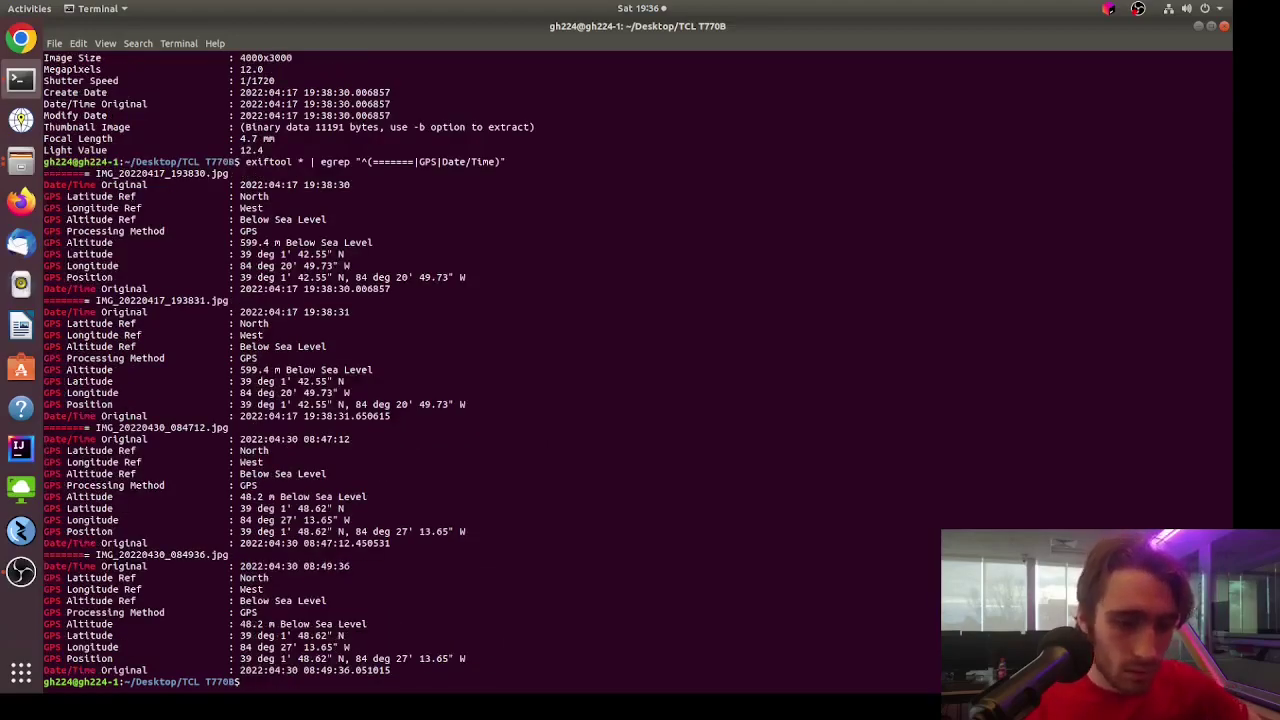
Change the terminal's working directory from TCL T770B to the Canon EOS REBEL T5 folder on the desktop.
text(cd ..)
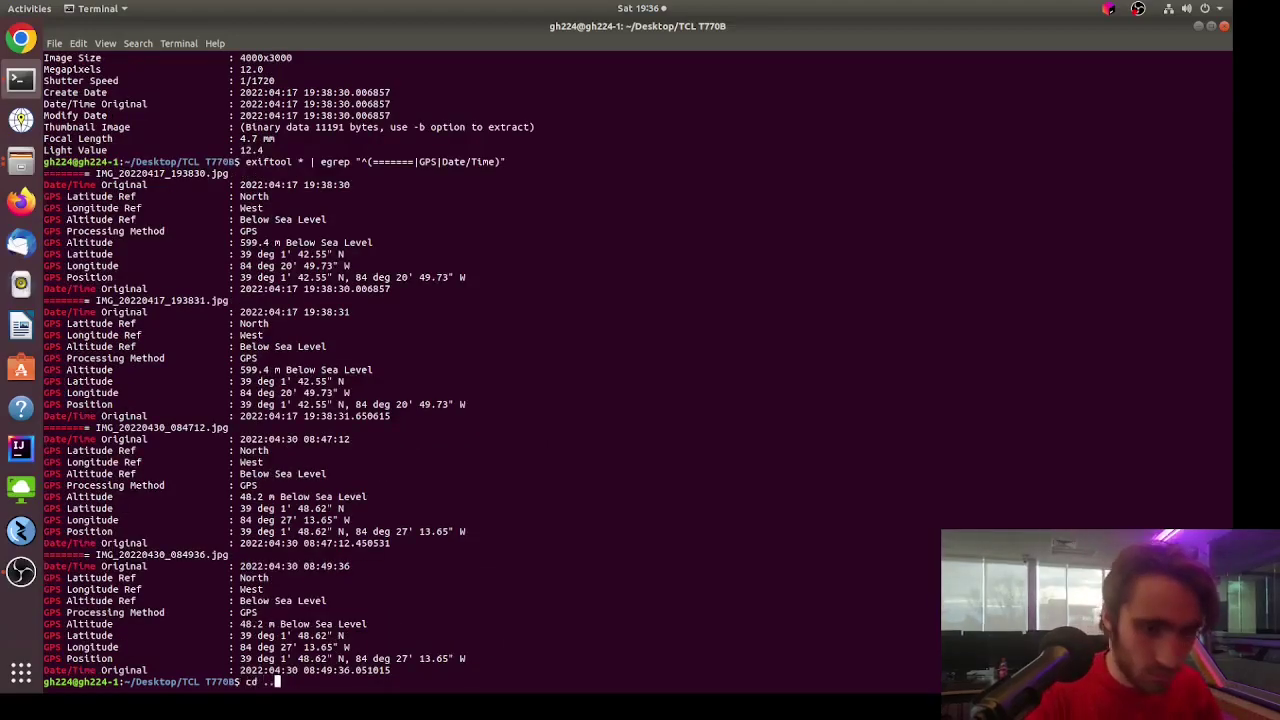
key(Return)
text(cd Canon\ EOS\ REBEL\ T5/)
key(Return)
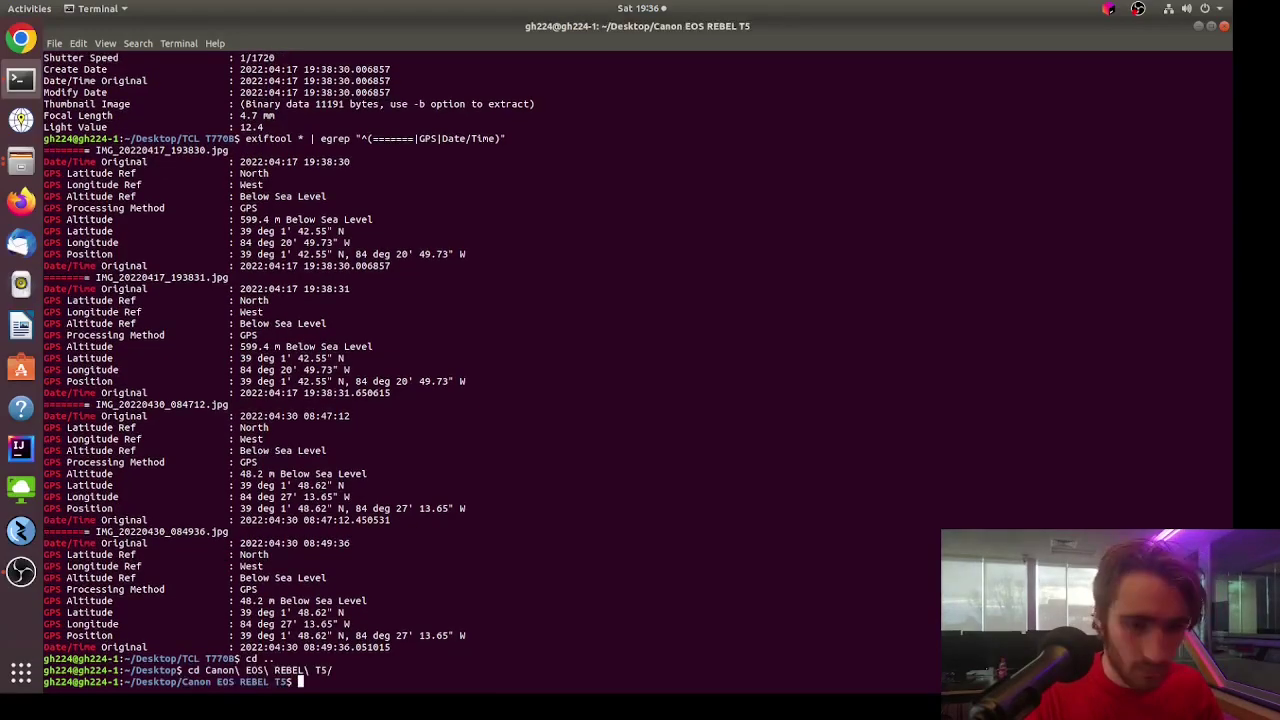
Run the same filtered exiftool command for GPS and Date/Time on all photos in the Canon EOS REBEL T5 folder.
key(Up)
key(Up)
key(Up)
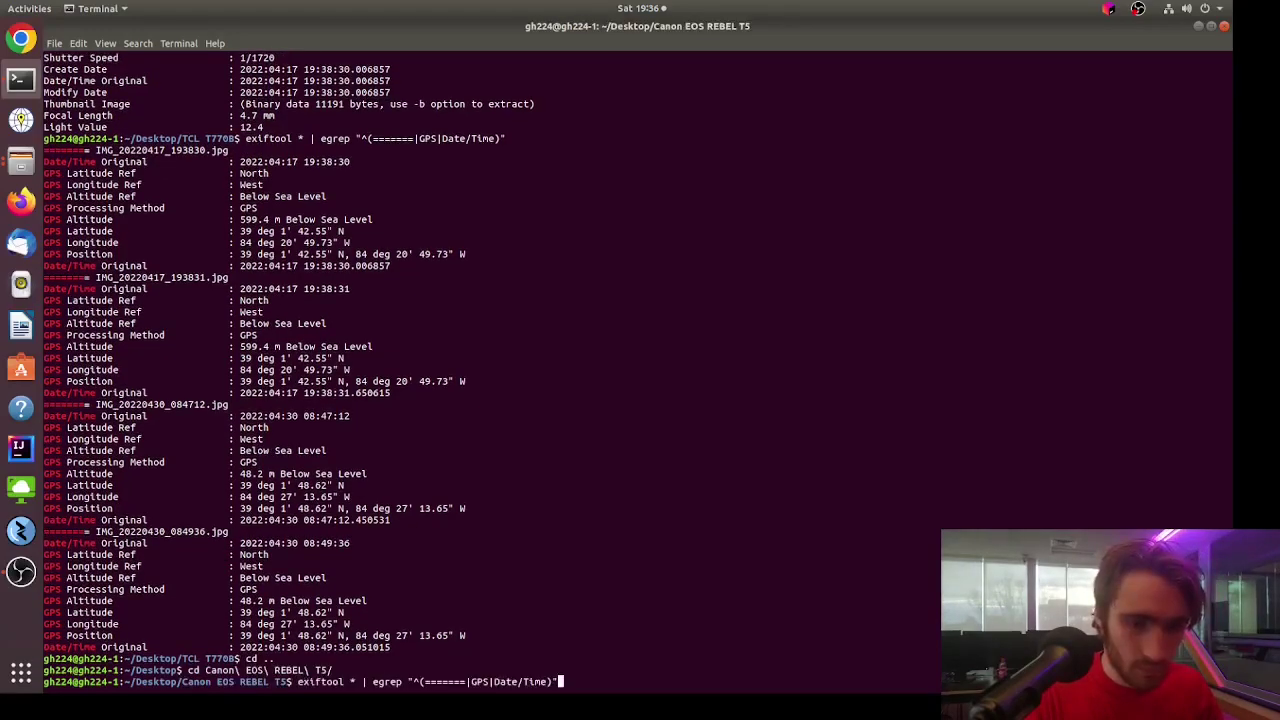
key(Return)
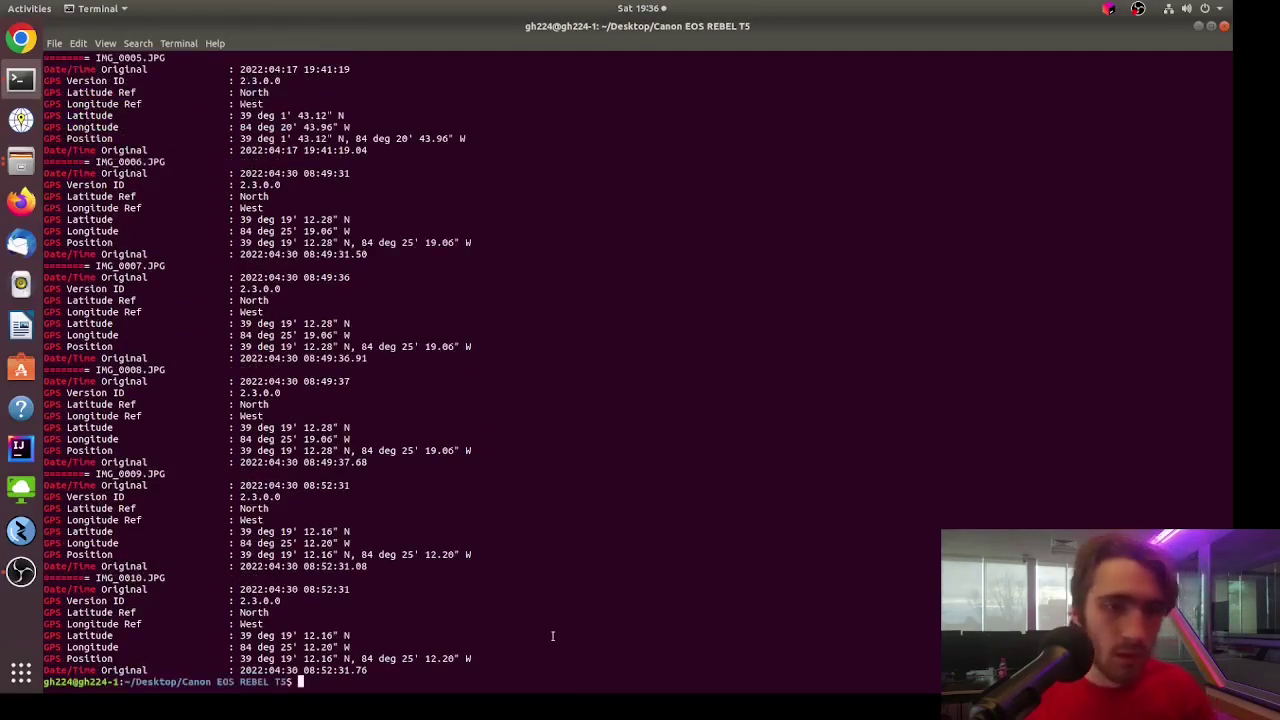
Compare the original dates and times and the GPS positions of the TCL T770B photos with those of the Canon photos.
scroll(552, 636, up, 10)
drag(241, 302, 324, 306)
drag(177, 196, 200, 170)
scroll(281, 336, up, 4)
click(222, 207)
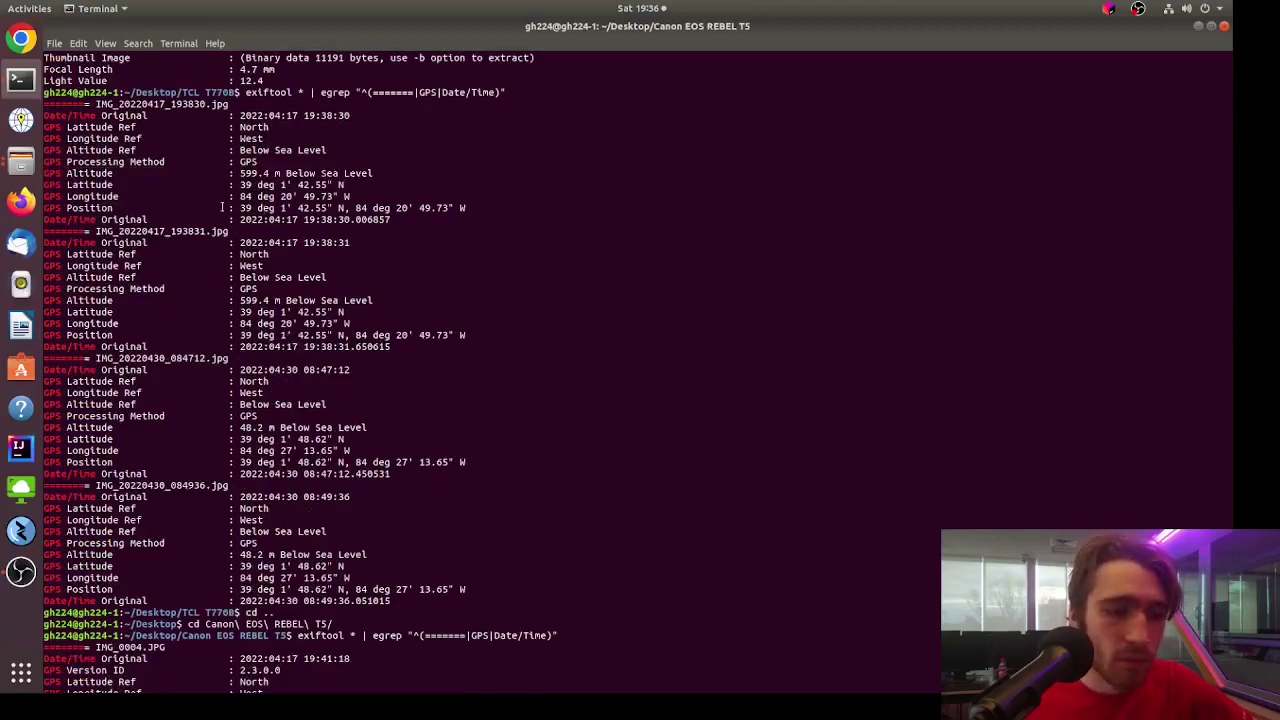
scroll(326, 242, down, 15)
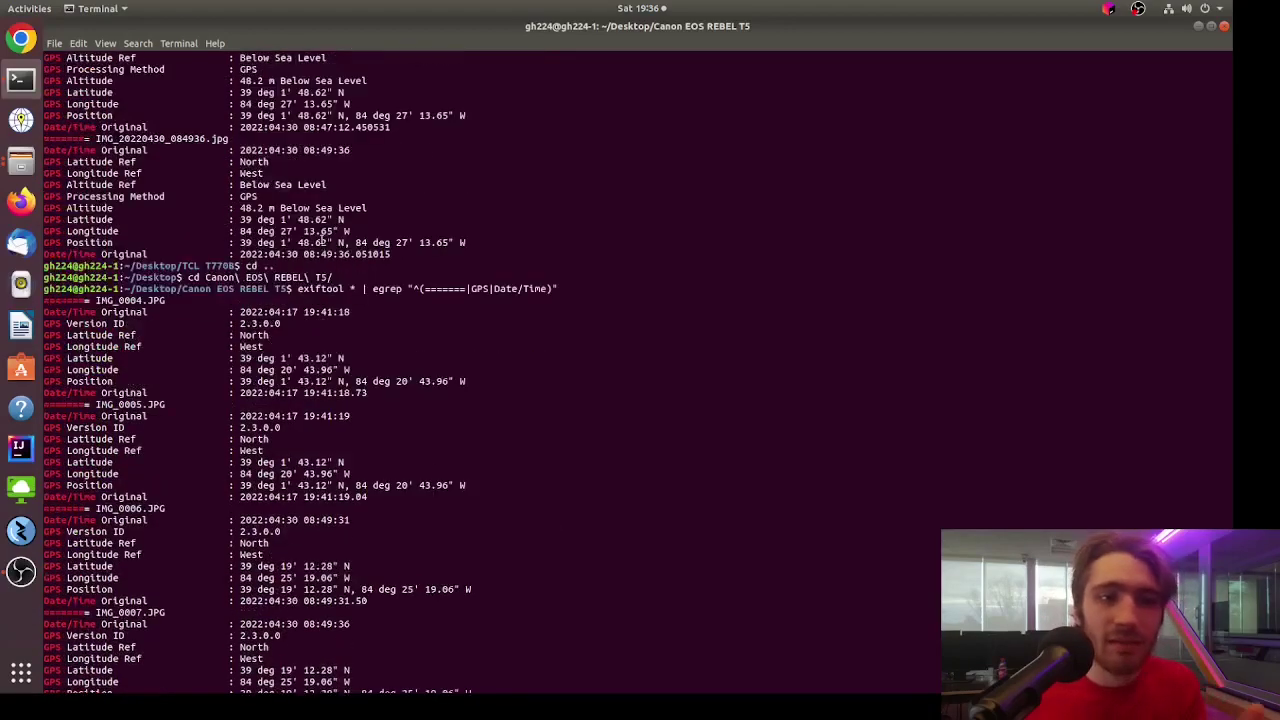
scroll(1150, 60, down, 2)
Switch to Geotagging, load the TCL T770B and Canon EOS REBEL T5 folders from the desktop, and maximize the window.
click(1198, 26)
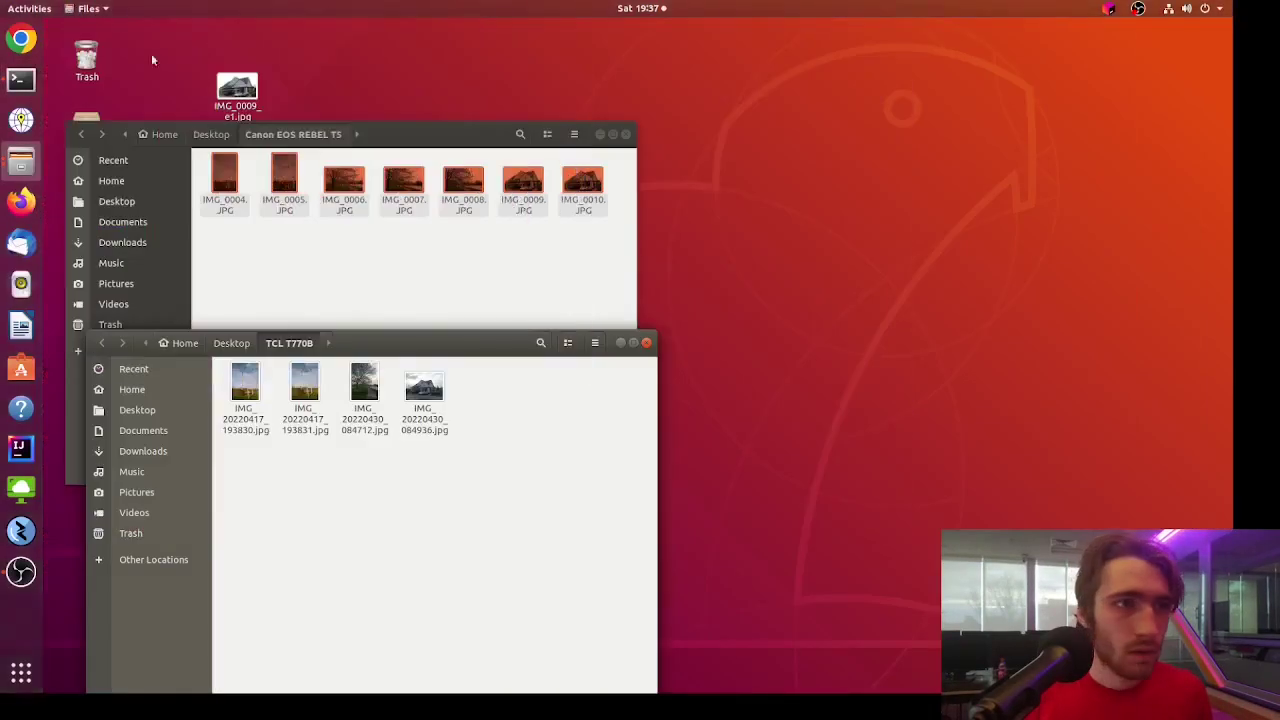
click(21, 119)
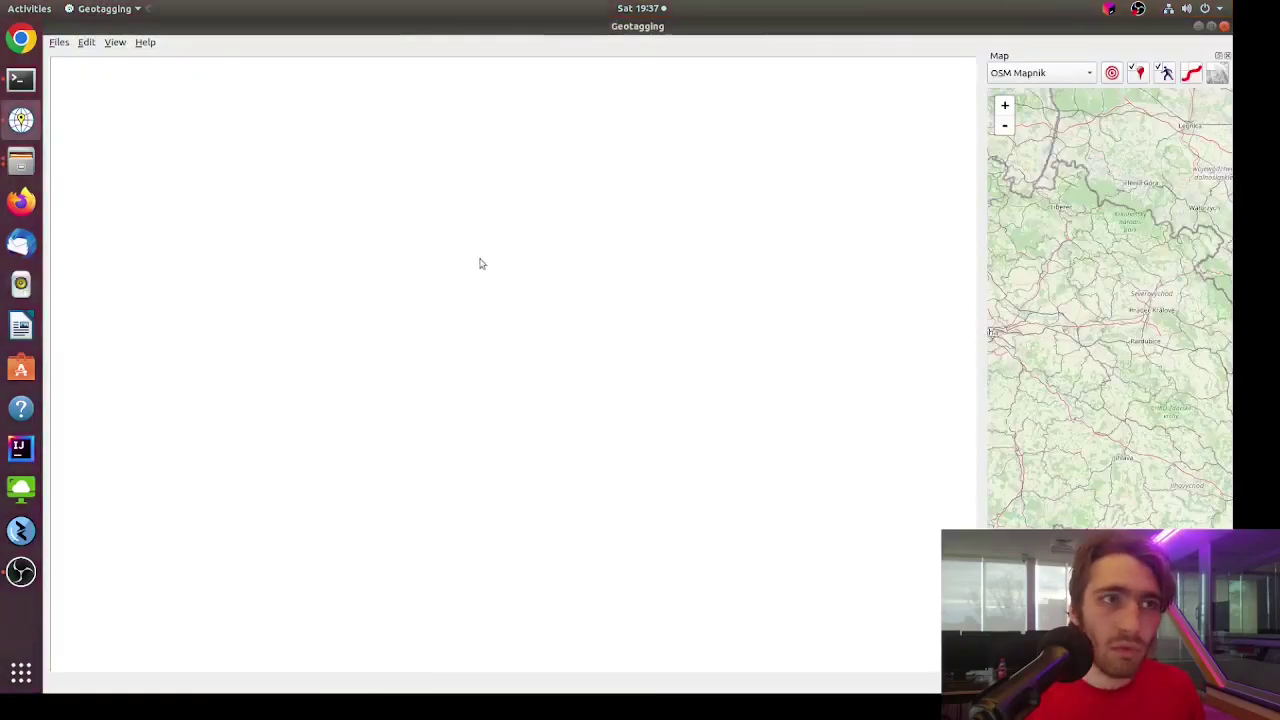
click(1211, 26)
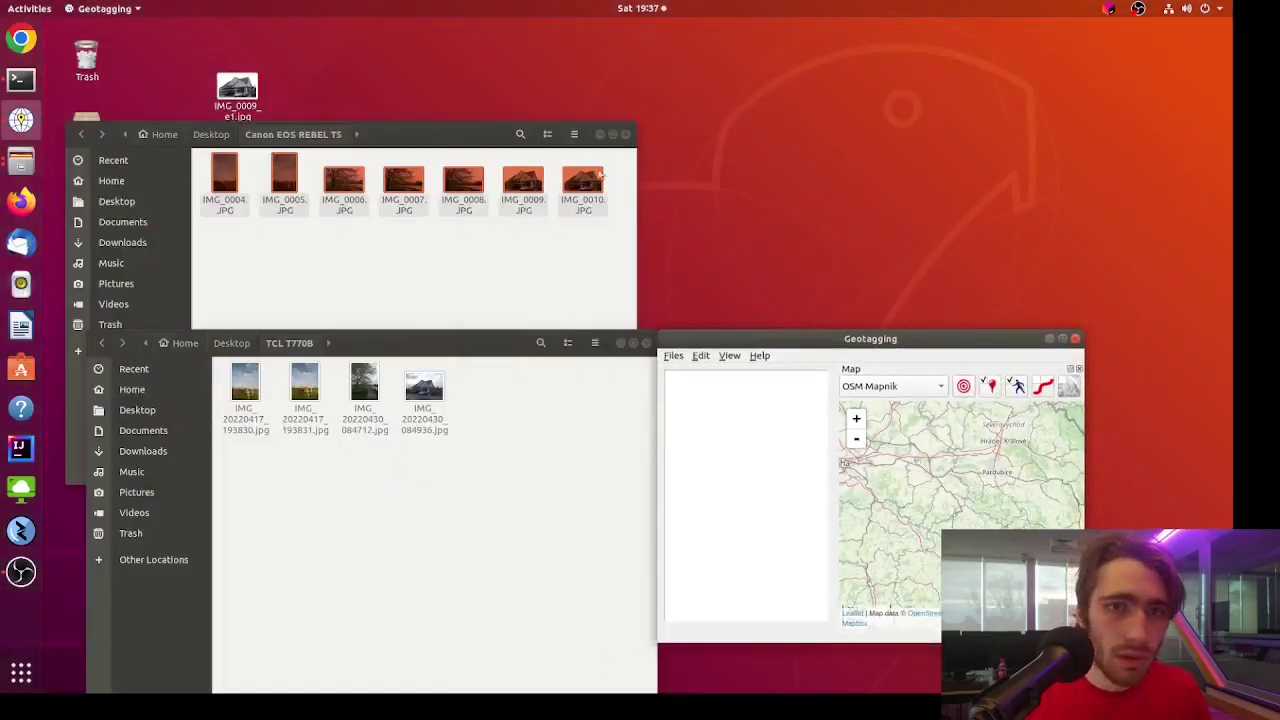
drag(162, 128, 495, 304)
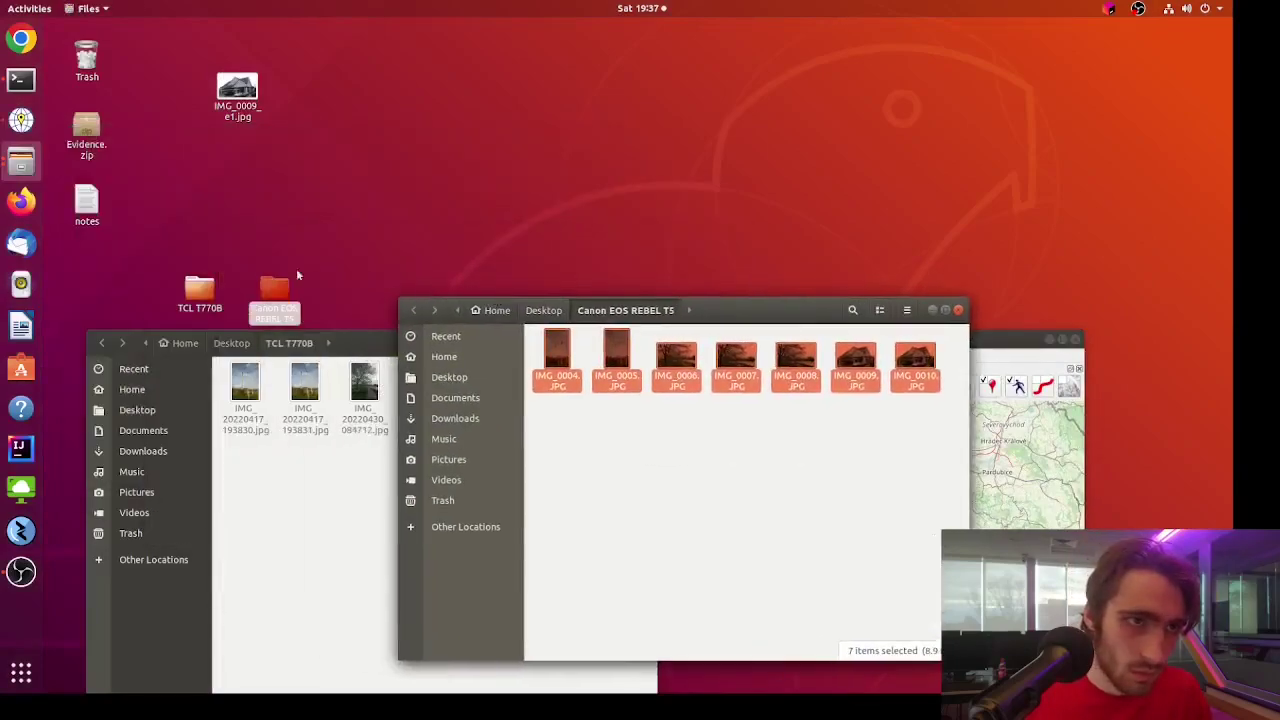
drag(274, 290, 994, 445)
click(980, 345)
double_click(980, 345)
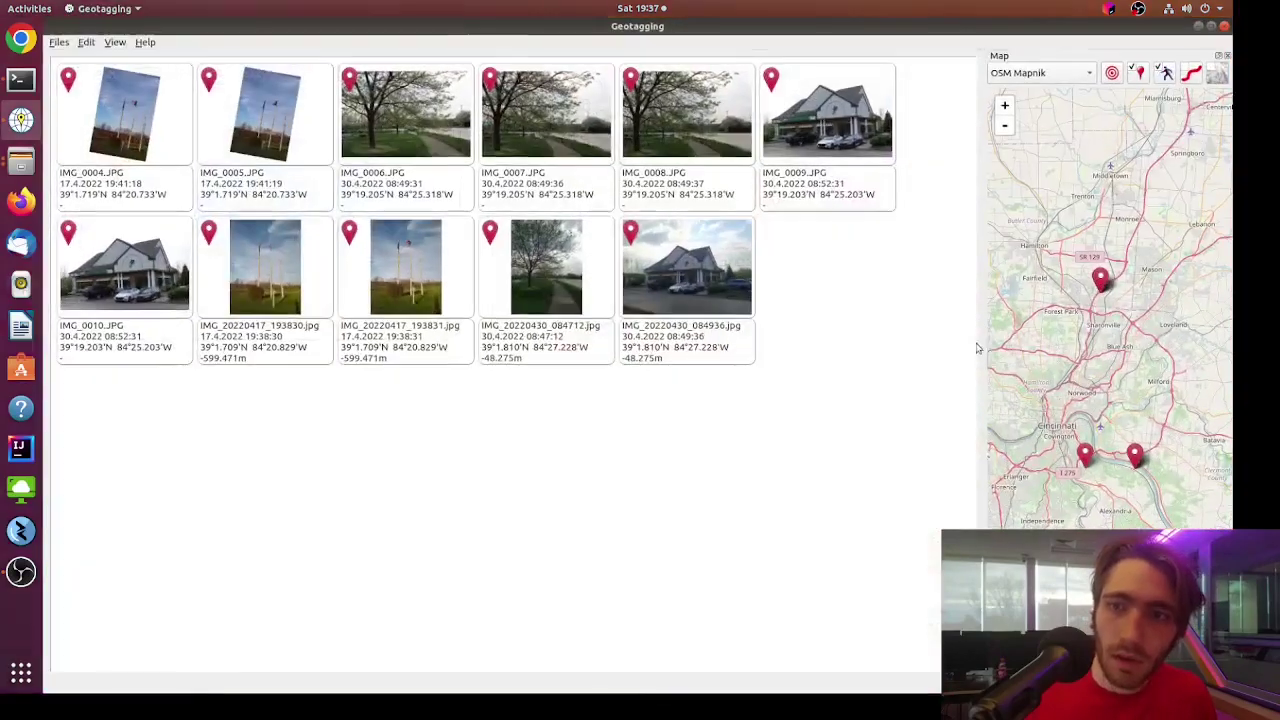
Compare the map locations of the building photos IMG_20220430_084936.jpg and IMG_0009.JPG.
click(1100, 279)
click(1087, 455)
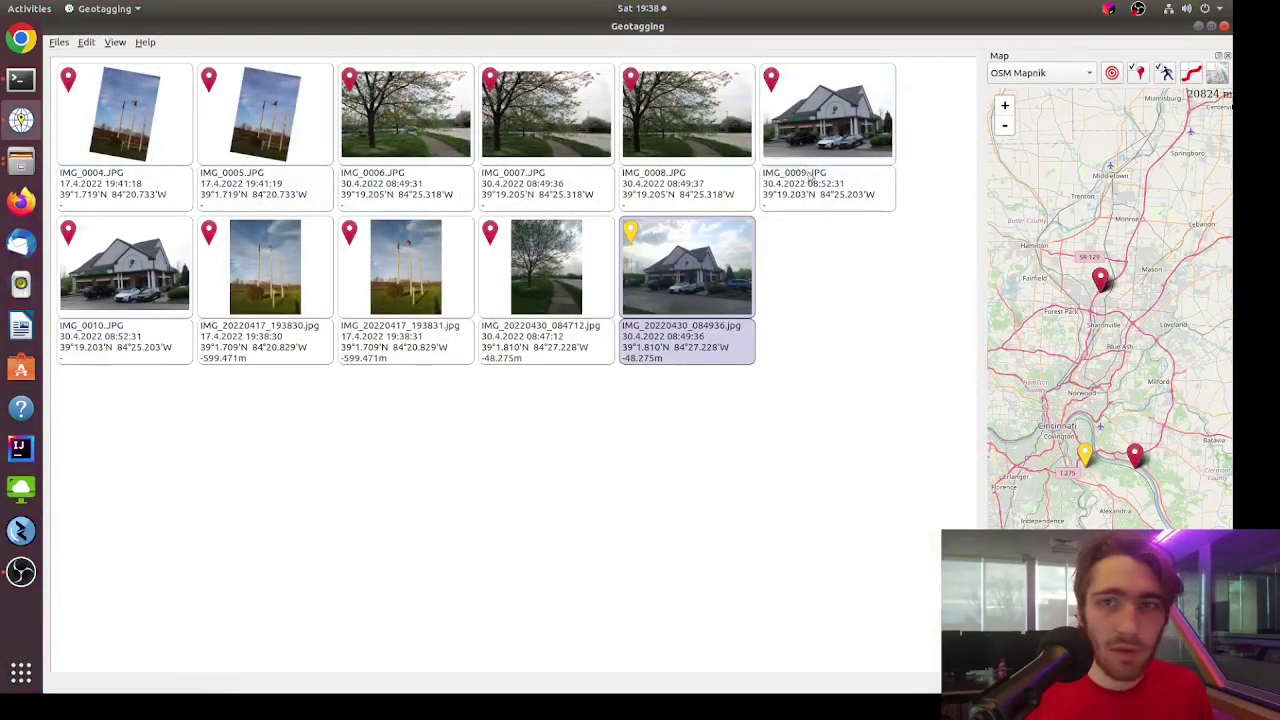
click(790, 193)
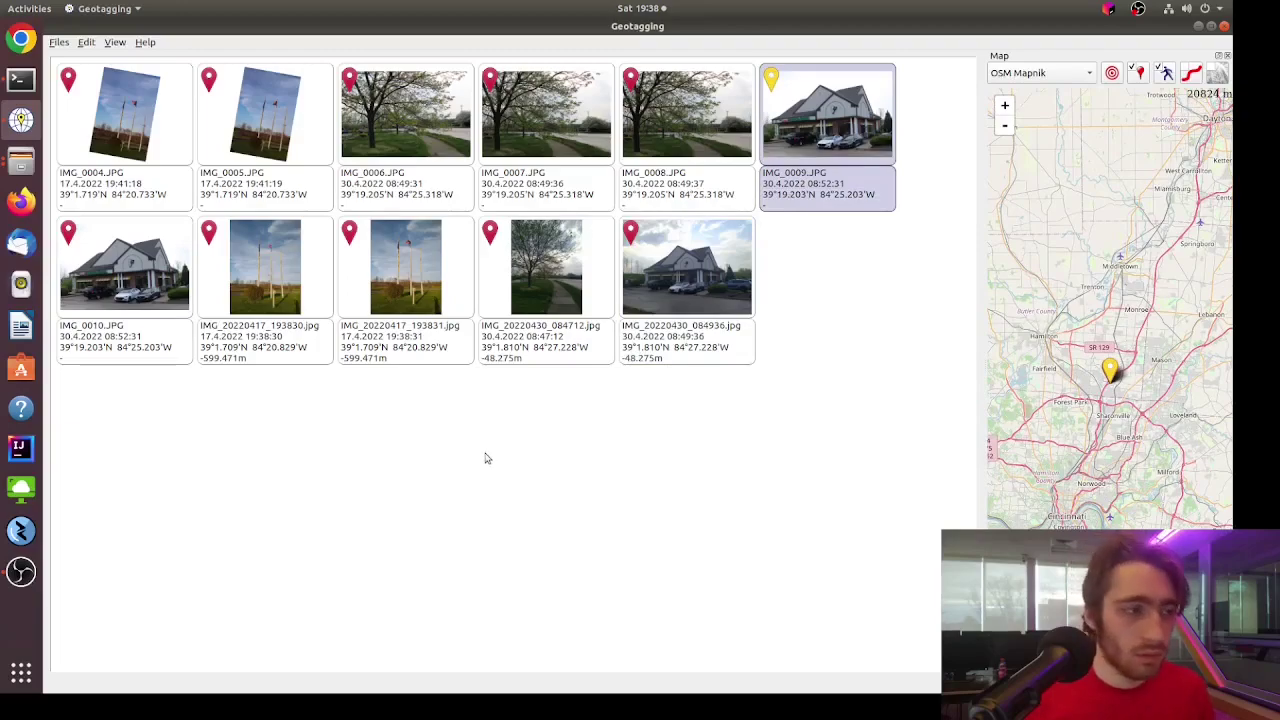
Locate IMG_0004.JPG on the map and examine its surroundings in Pendery Sports Park.
click(117, 147)
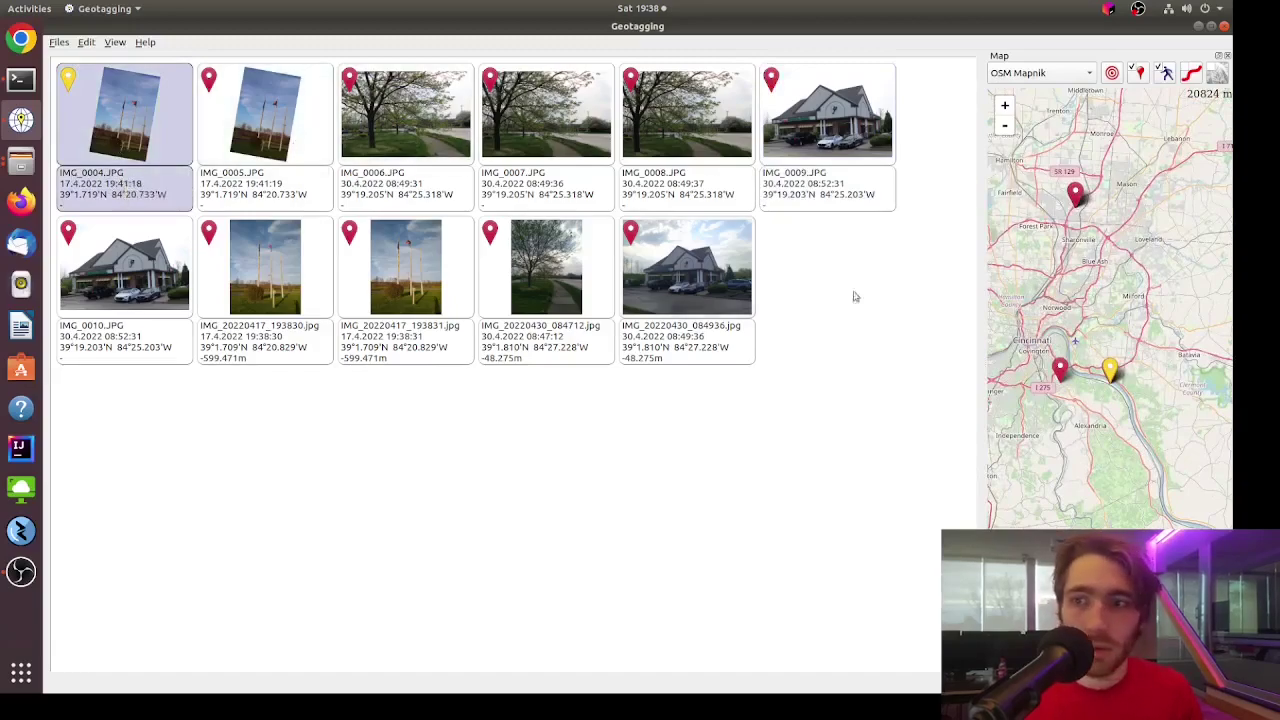
scroll(1106, 383, up, 7)
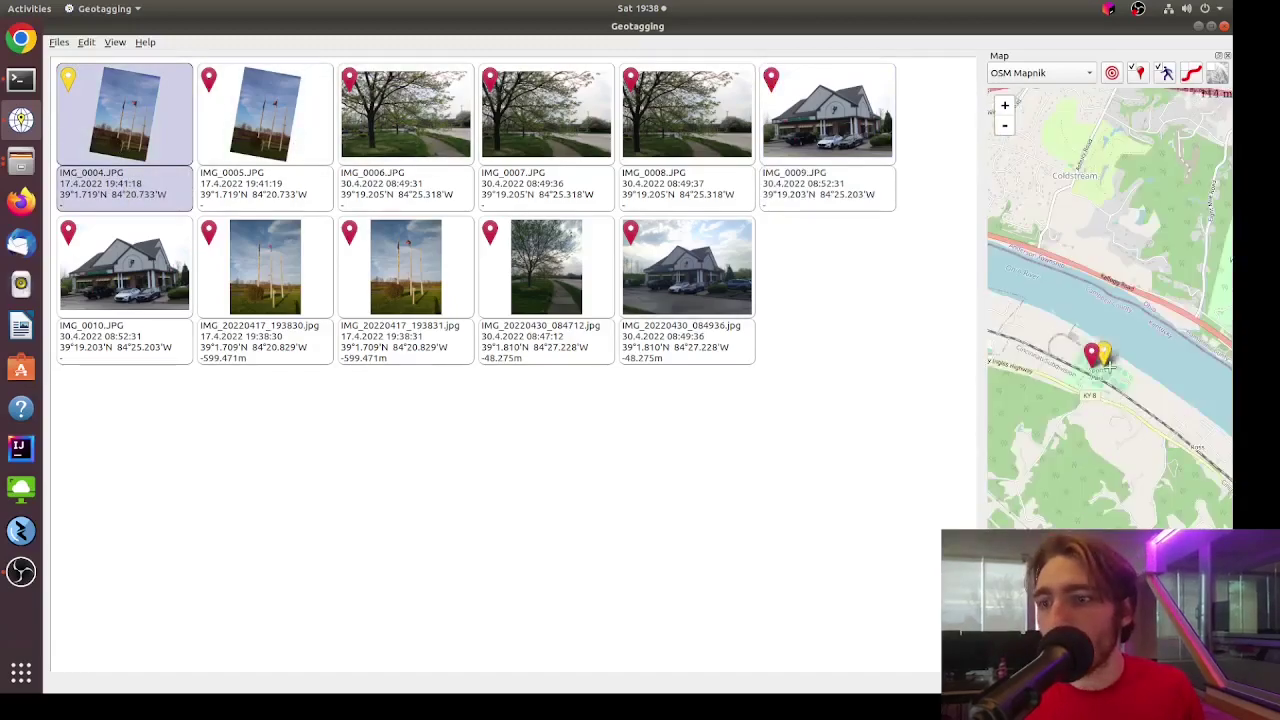
scroll(1103, 372, up, 3)
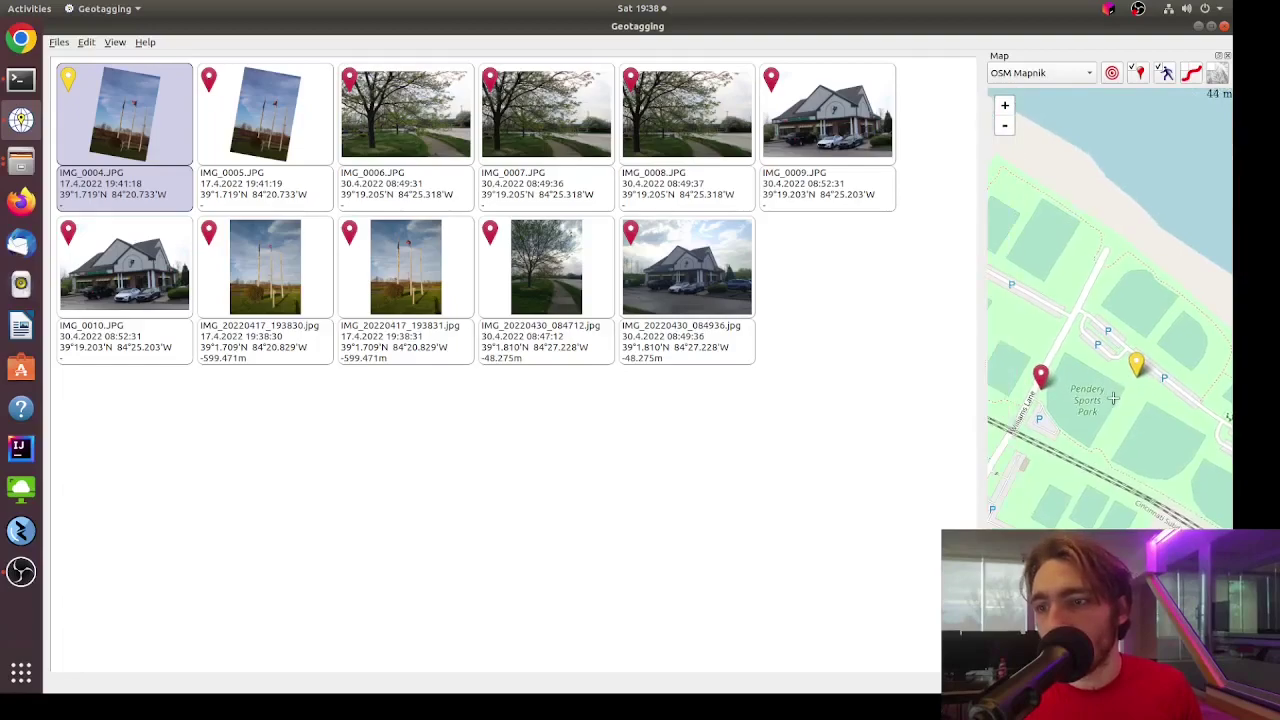
scroll(1152, 362, down, 2)
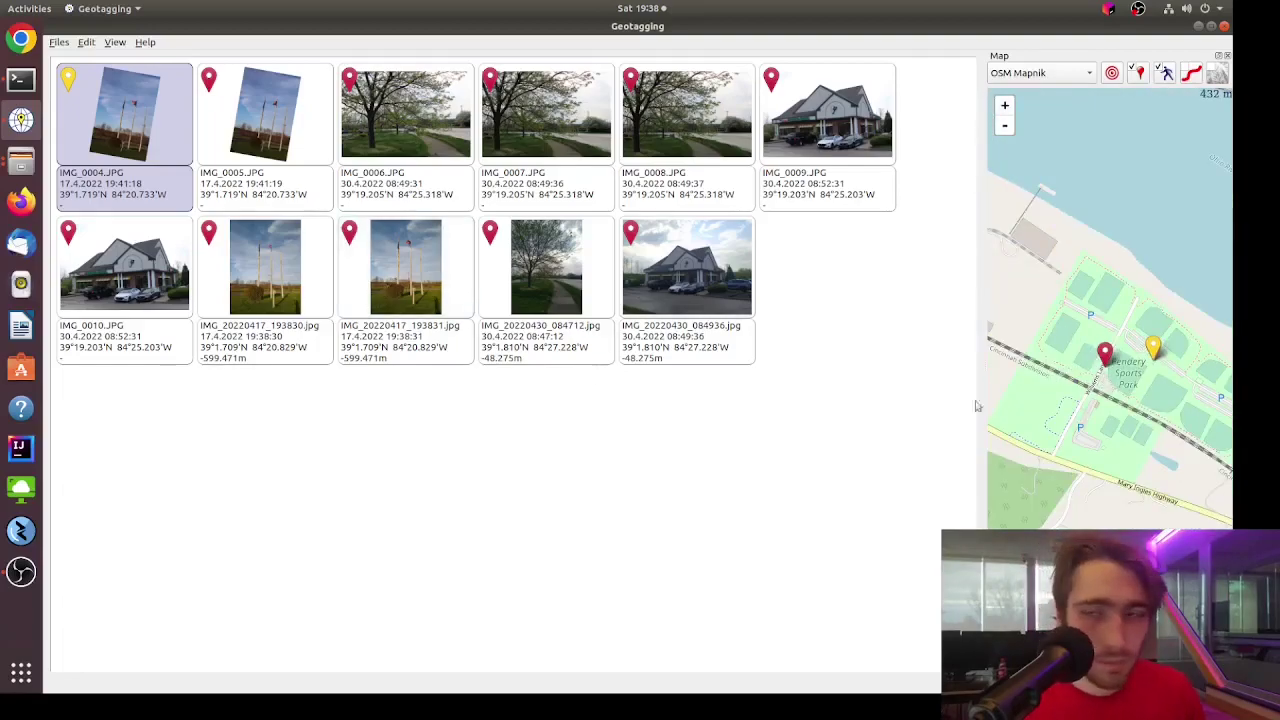
Compare the map positions of IMG_0005.JPG and IMG_0004.JPG with those of IMG_20220417_193830.jpg and IMG_20220417_193831.jpg.
click(290, 150)
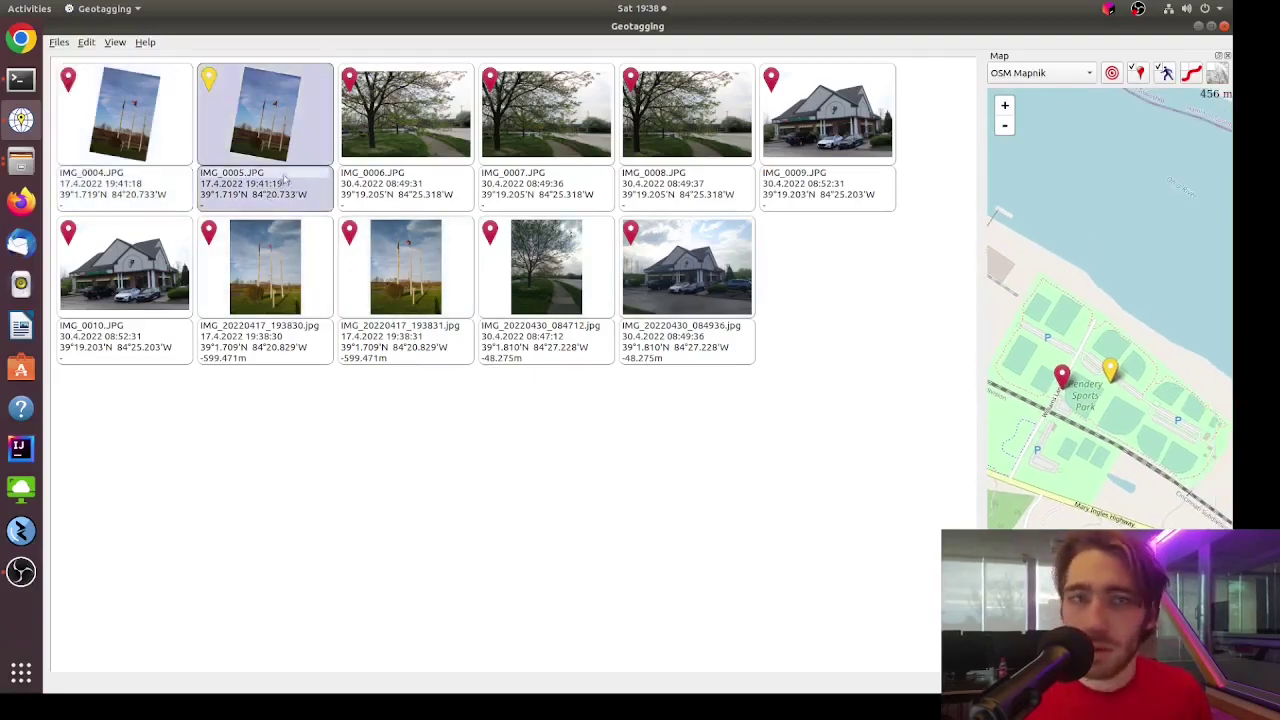
click(189, 152)
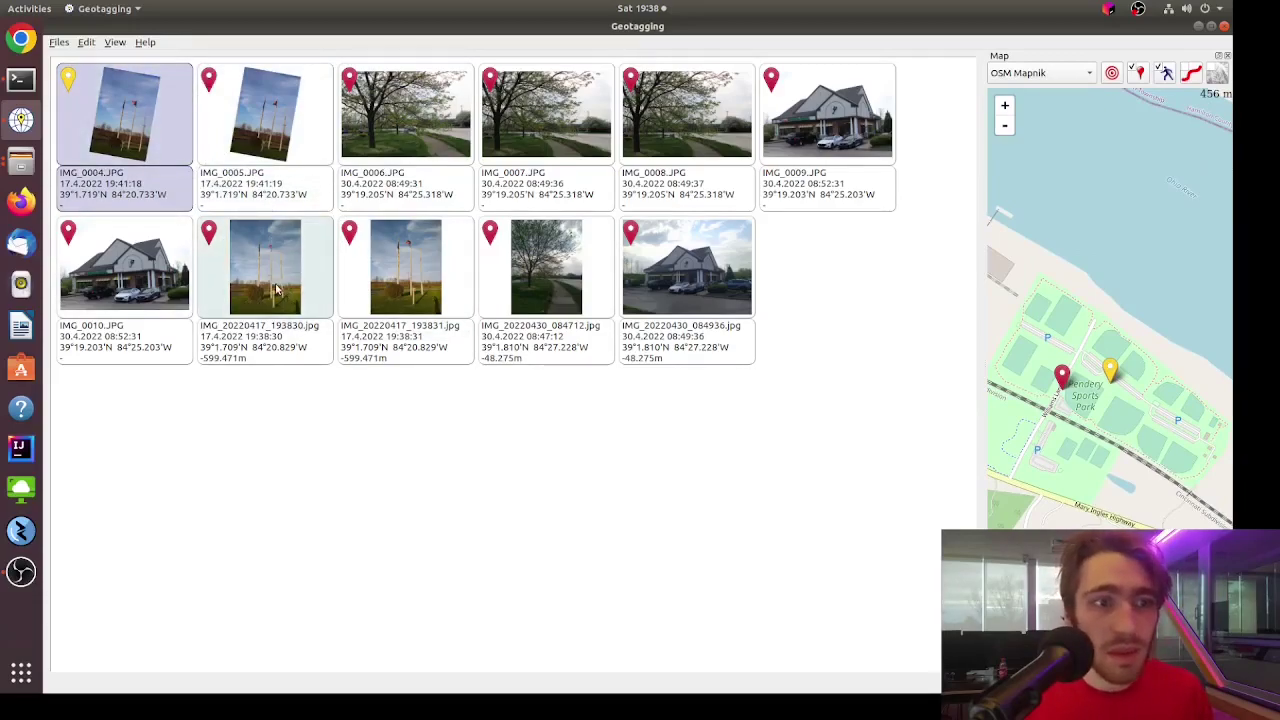
click(278, 290)
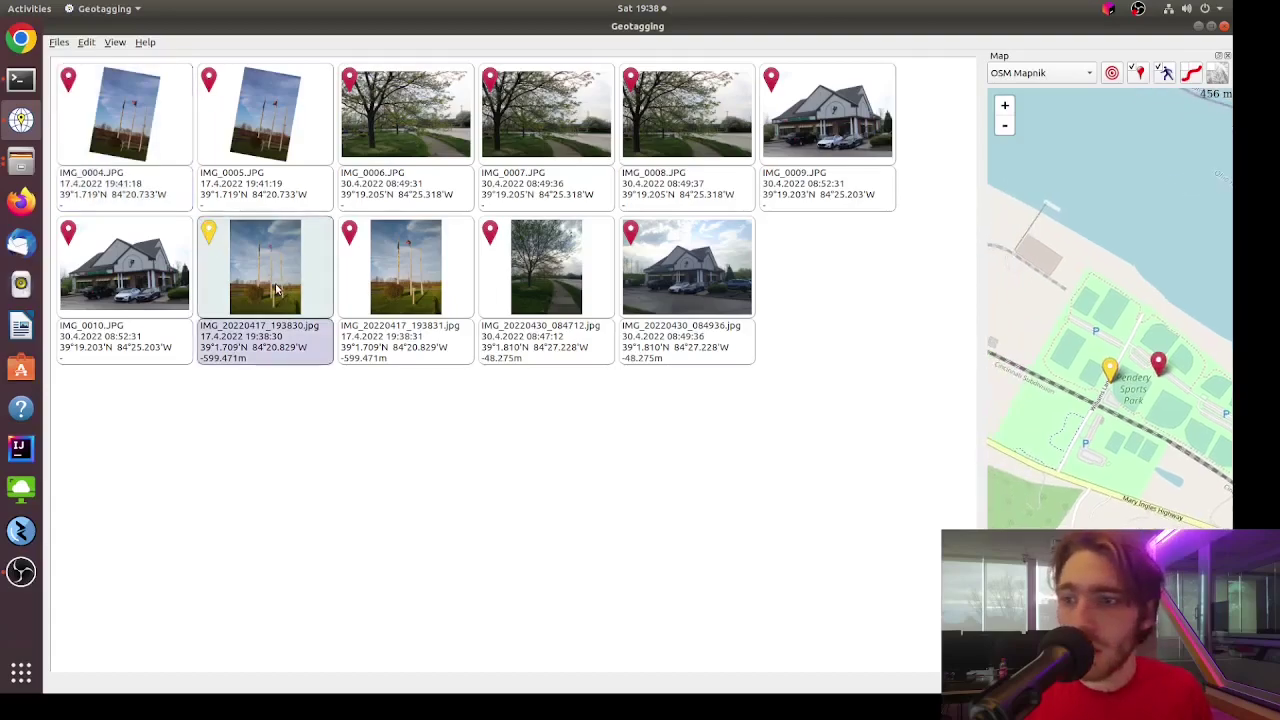
click(384, 302)
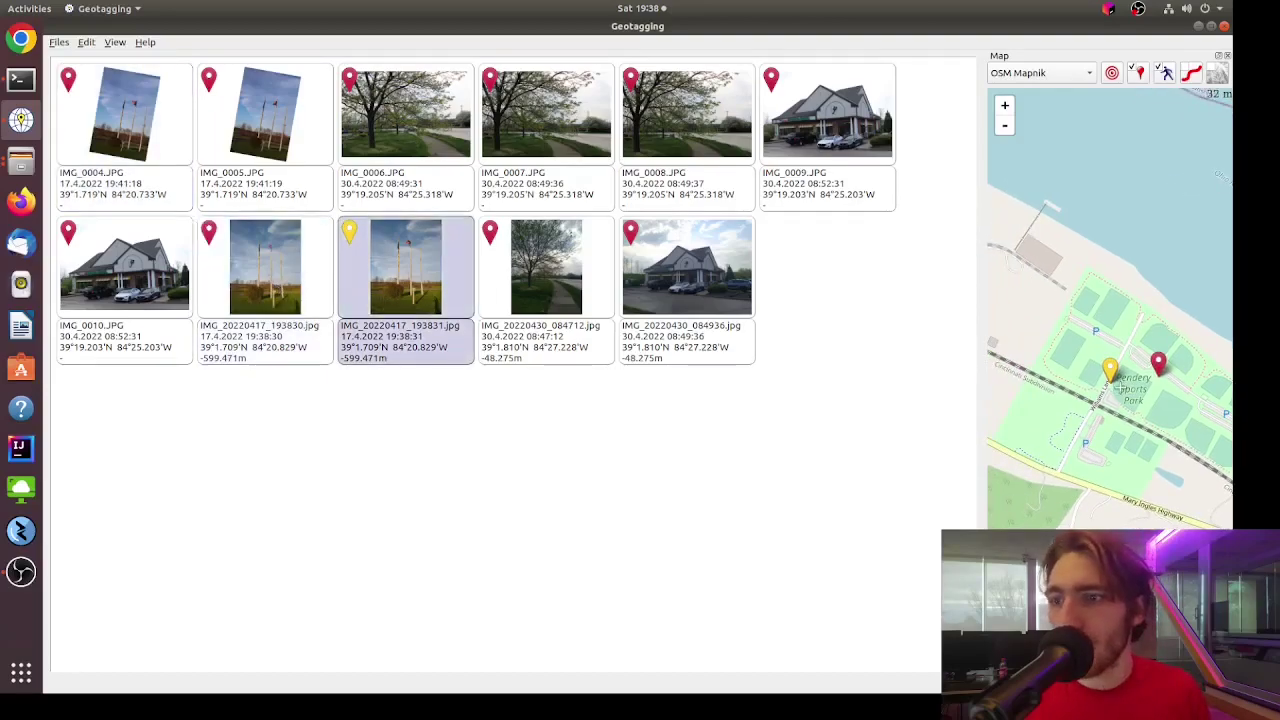
scroll(1120, 387, up, 4)
drag(1122, 386, 1004, 460)
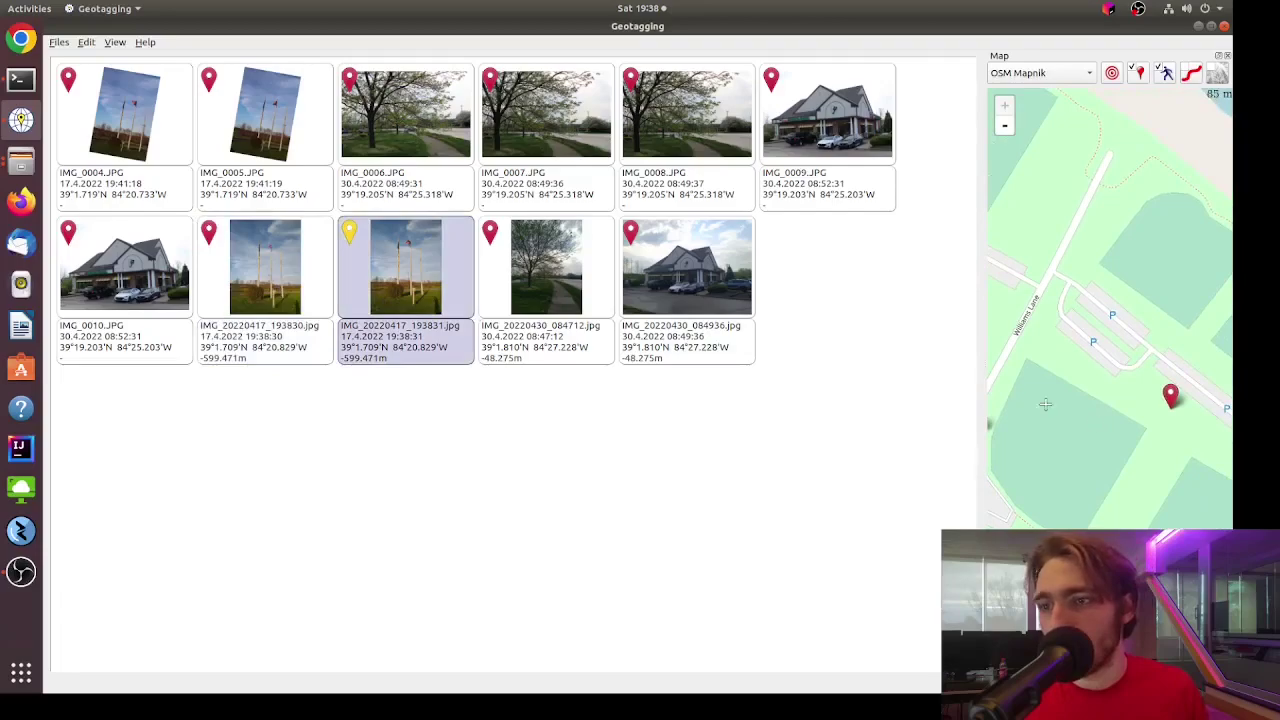
Switch the map to Google Satellite imagery and select the map marker of IMG_0005.JPG for close inspection.
click(1040, 72)
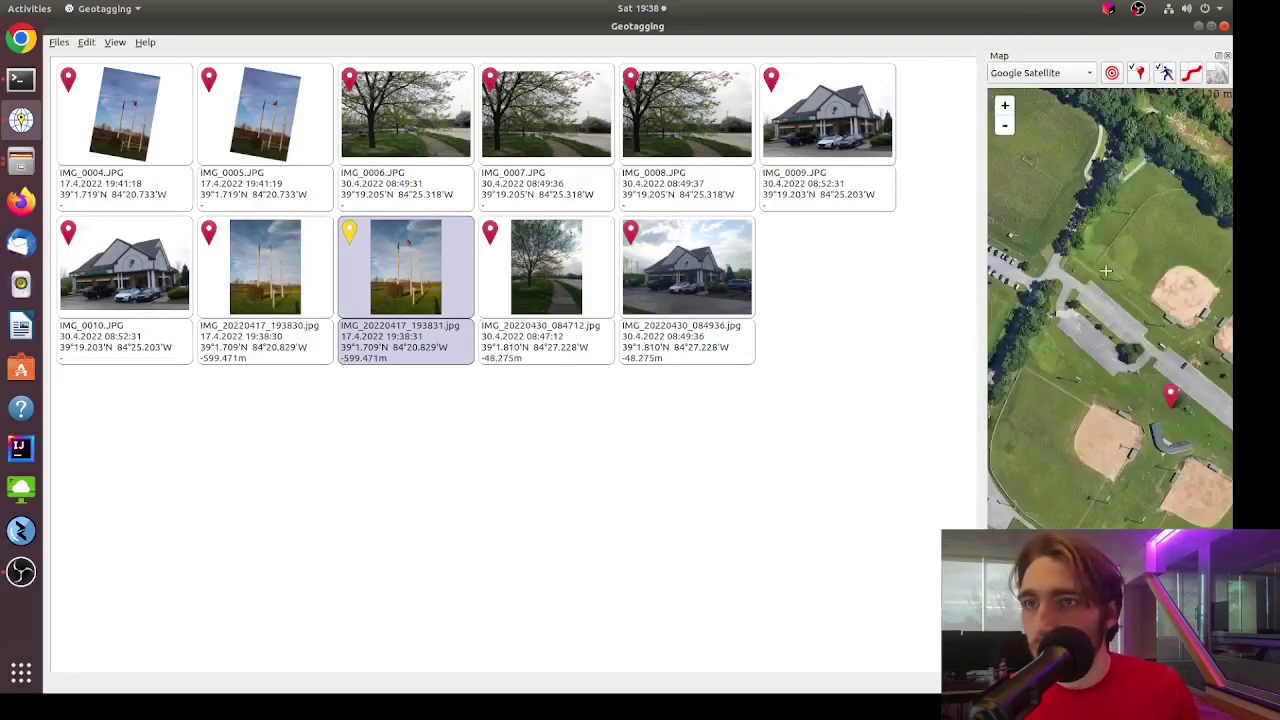
scroll(1176, 409, up, 2)
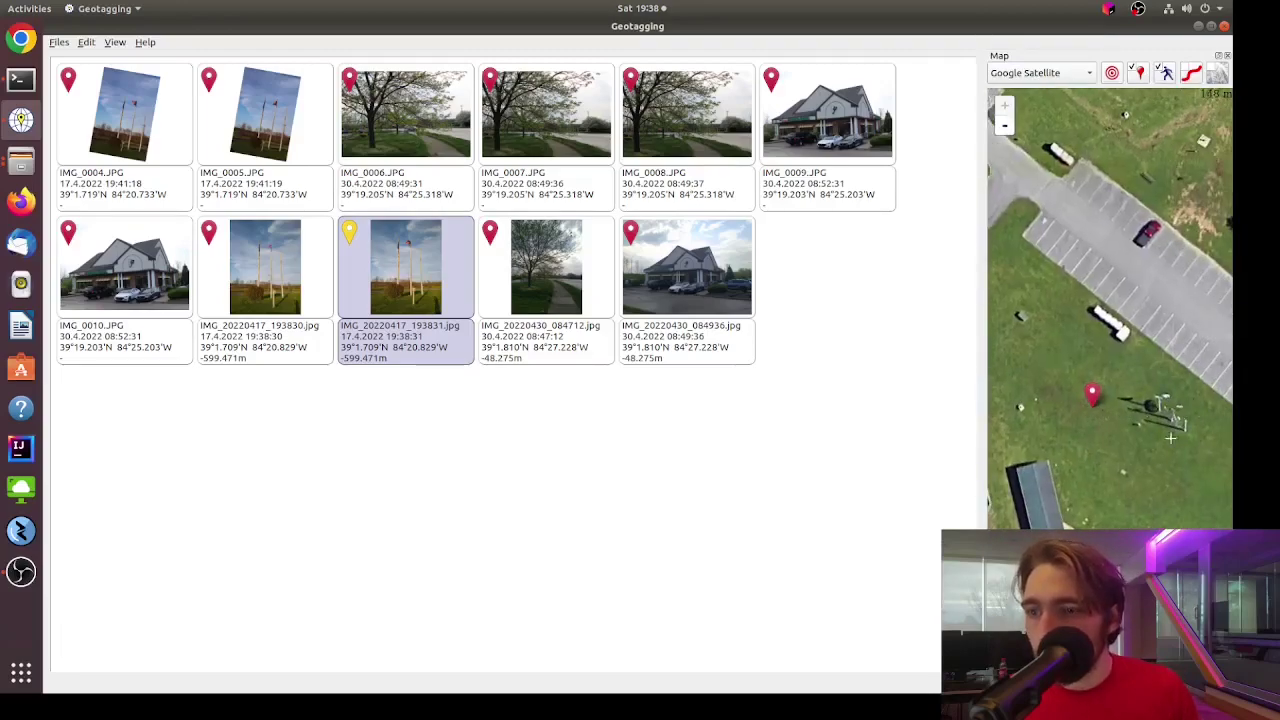
click(1091, 395)
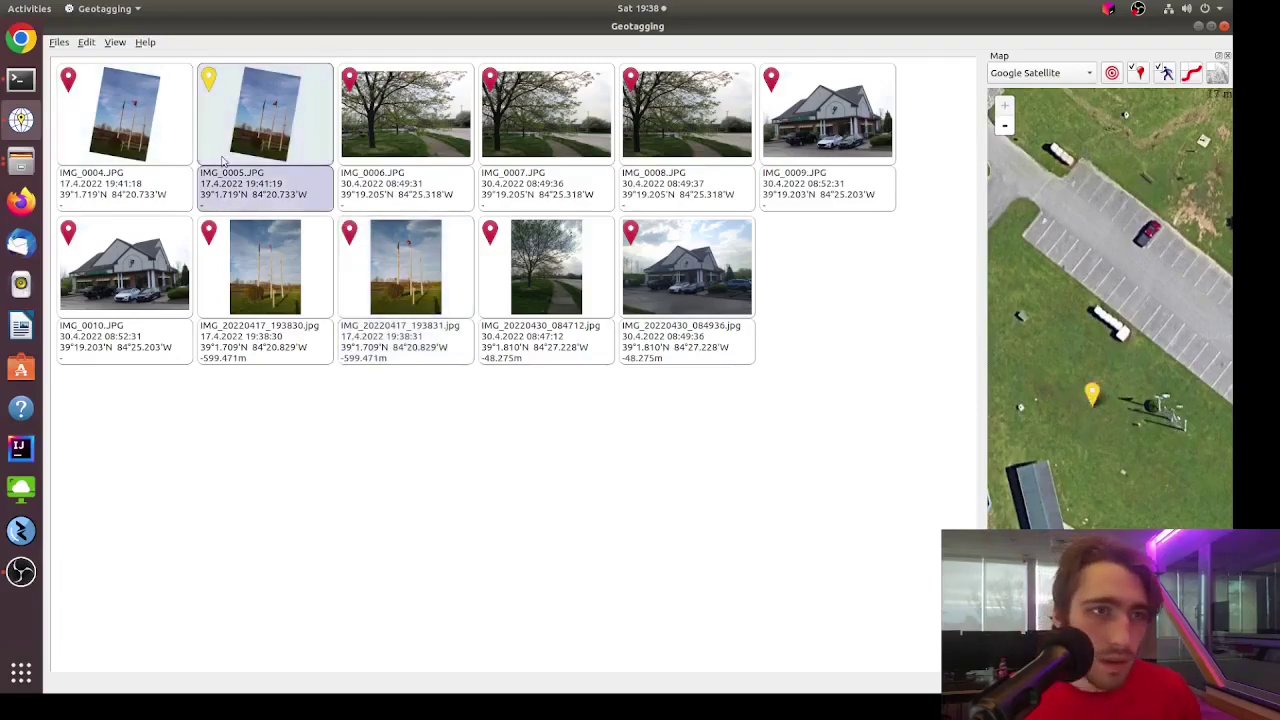
Select the map marker of IMG_20220417_193831.jpg and examine its spot on the satellite imagery.
scroll(1080, 390, down, 2)
drag(1080, 390, 1230, 392)
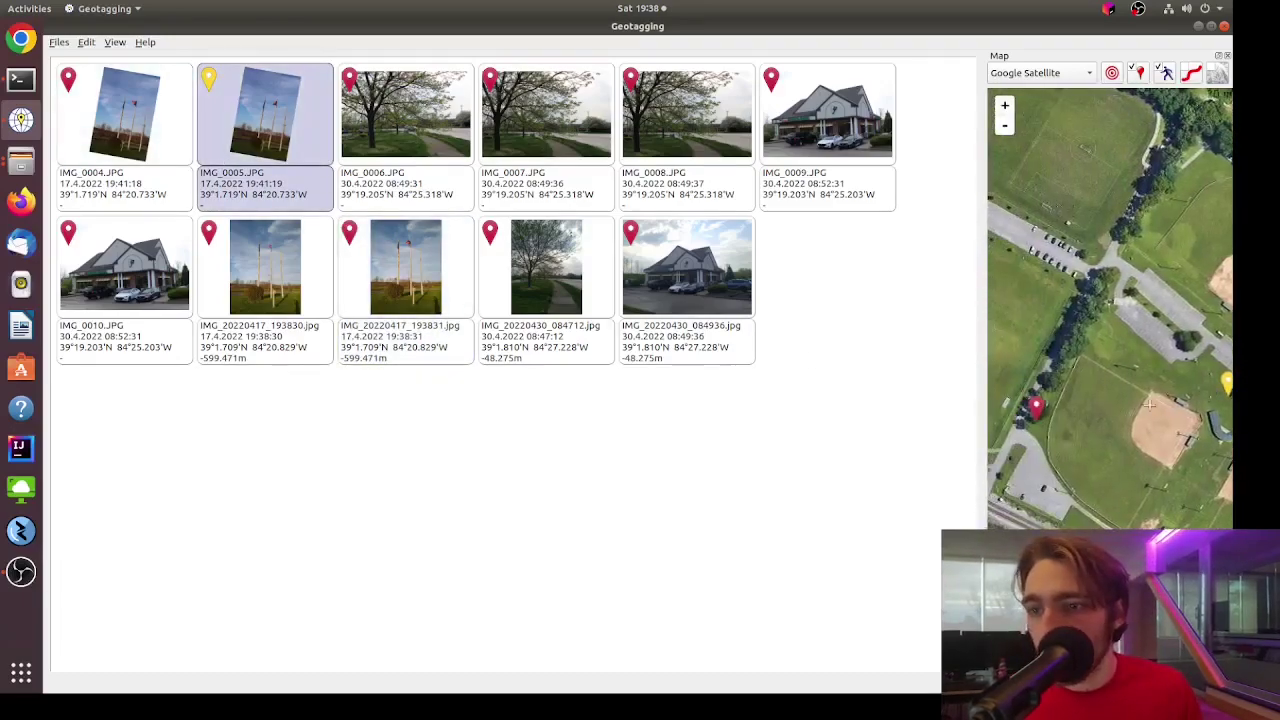
click(1035, 408)
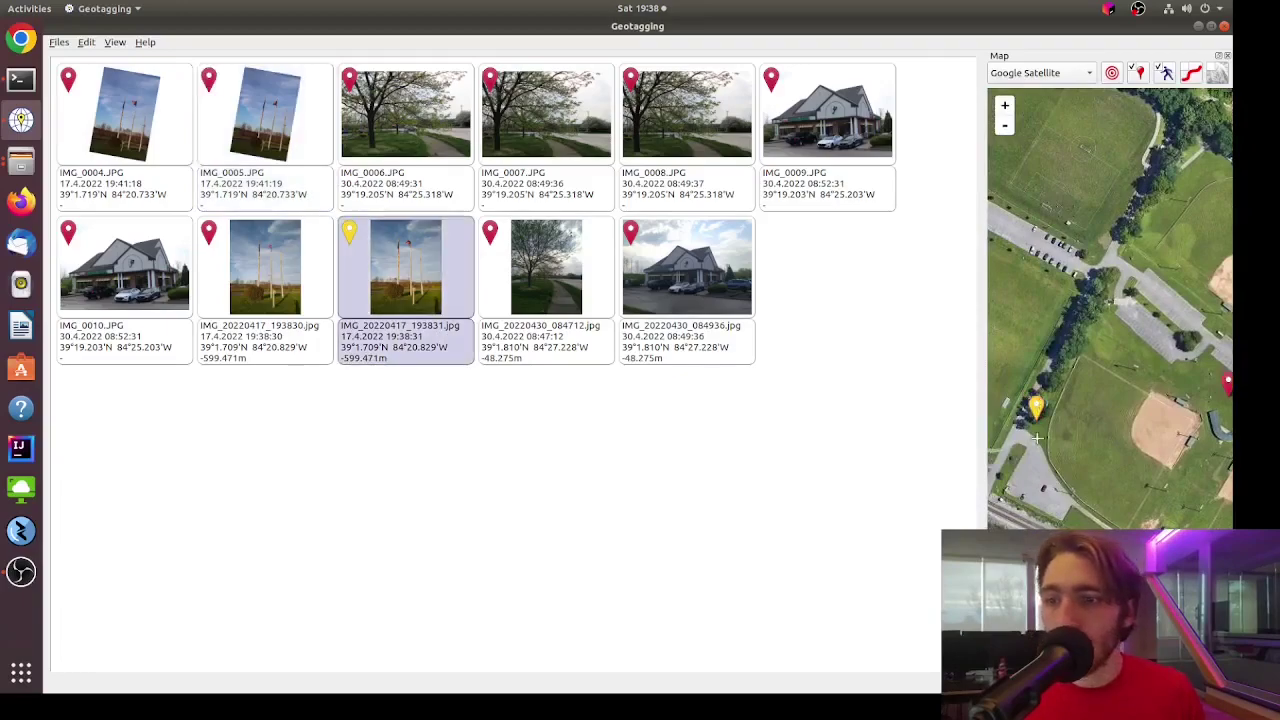
scroll(1038, 425, up, 2)
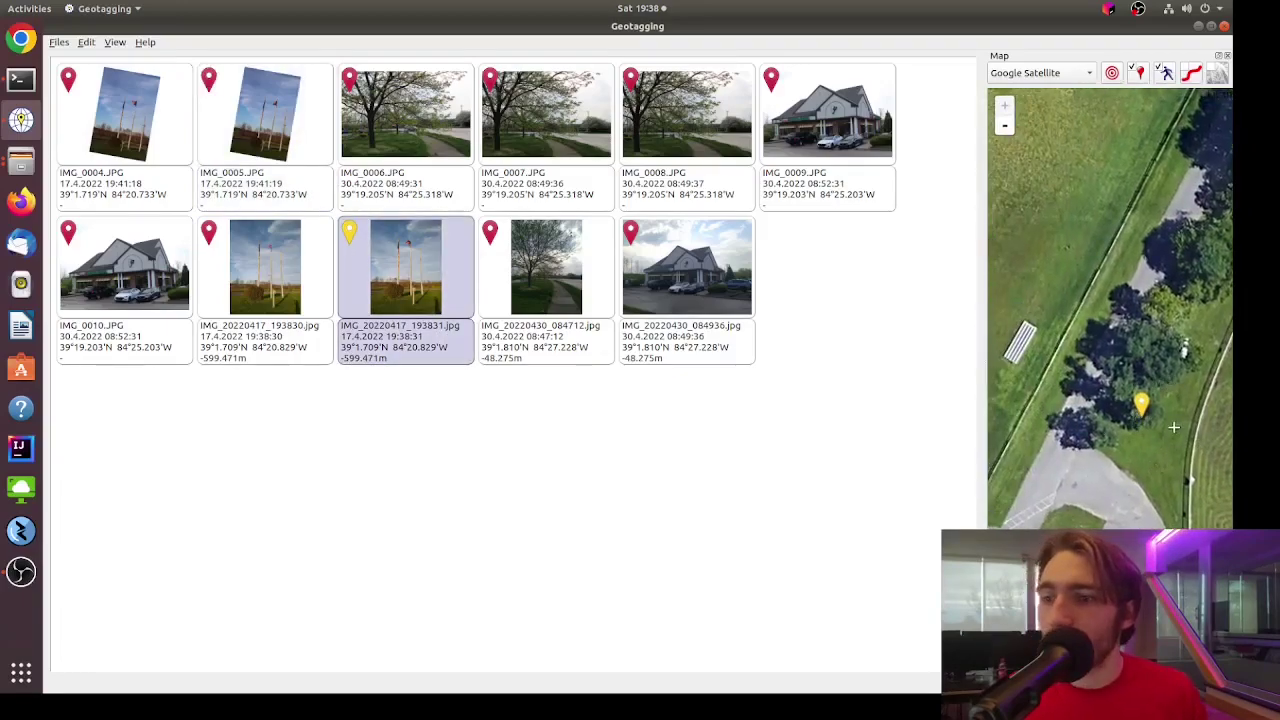
Select the map marker of IMG_0005.JPG and examine its spot beside the parking lot on the satellite imagery.
scroll(1173, 427, down, 4)
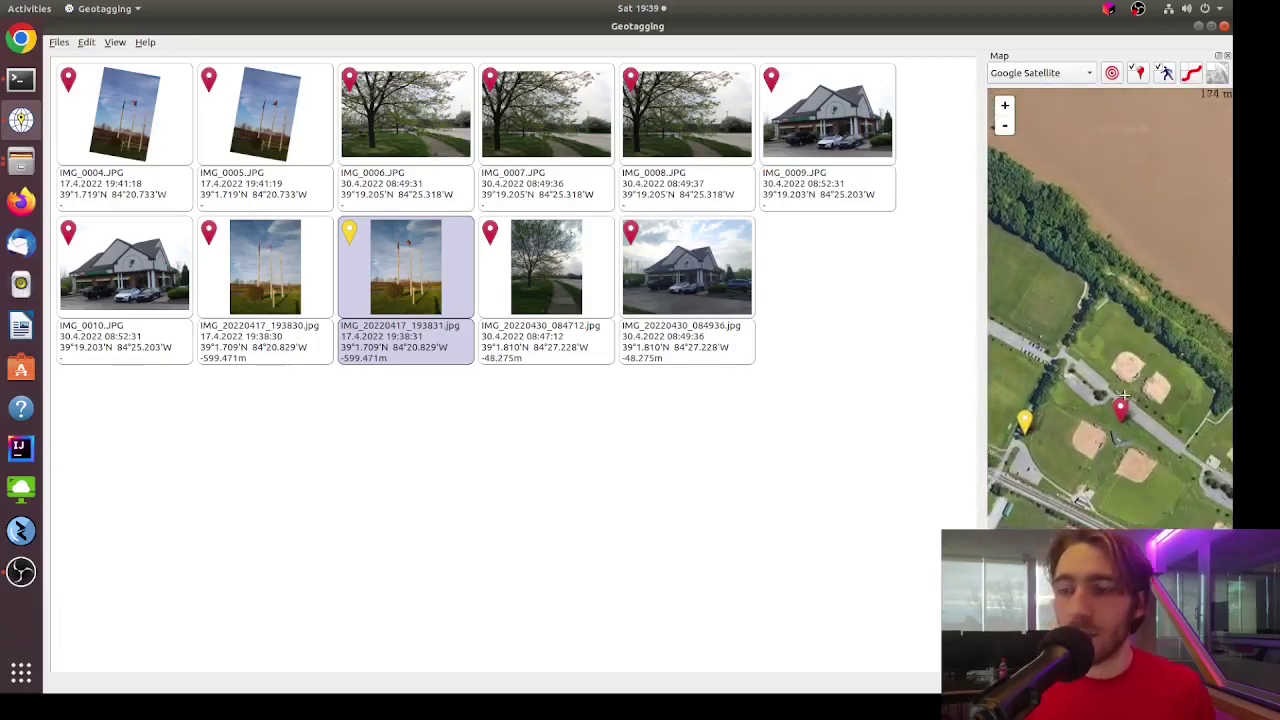
scroll(1118, 395, up, 2)
scroll(1108, 397, up, 2)
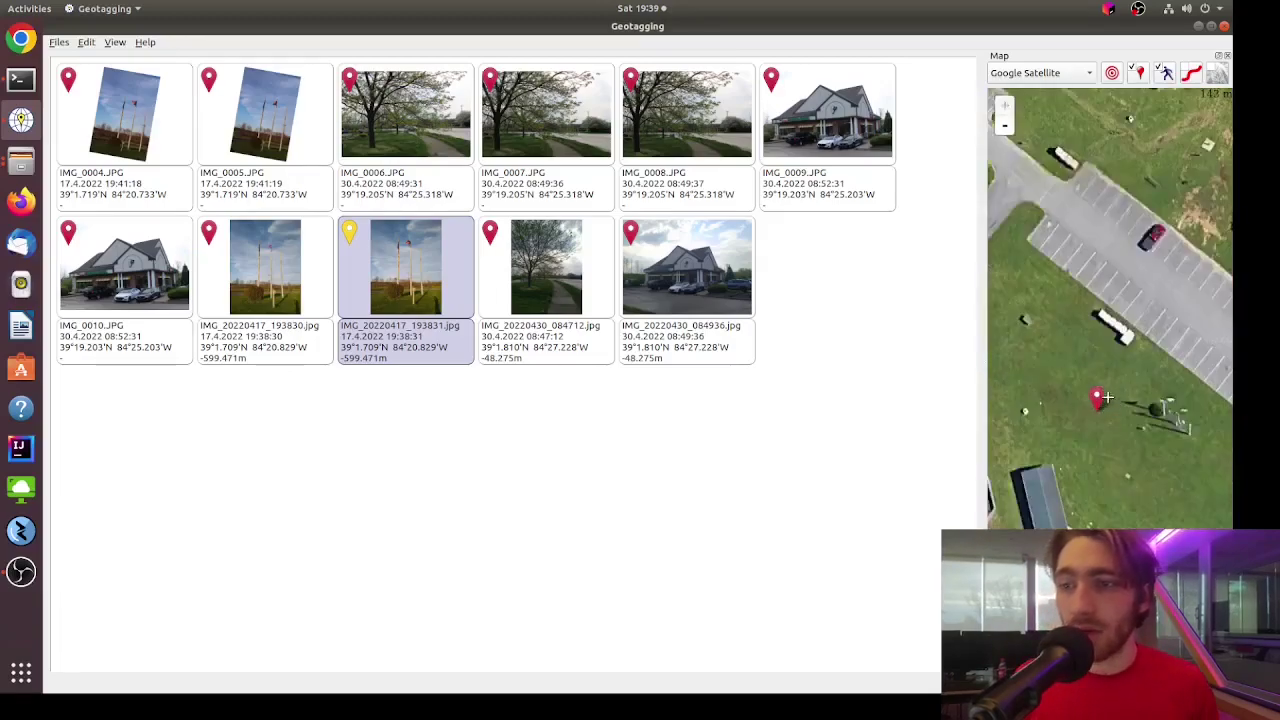
click(1104, 397)
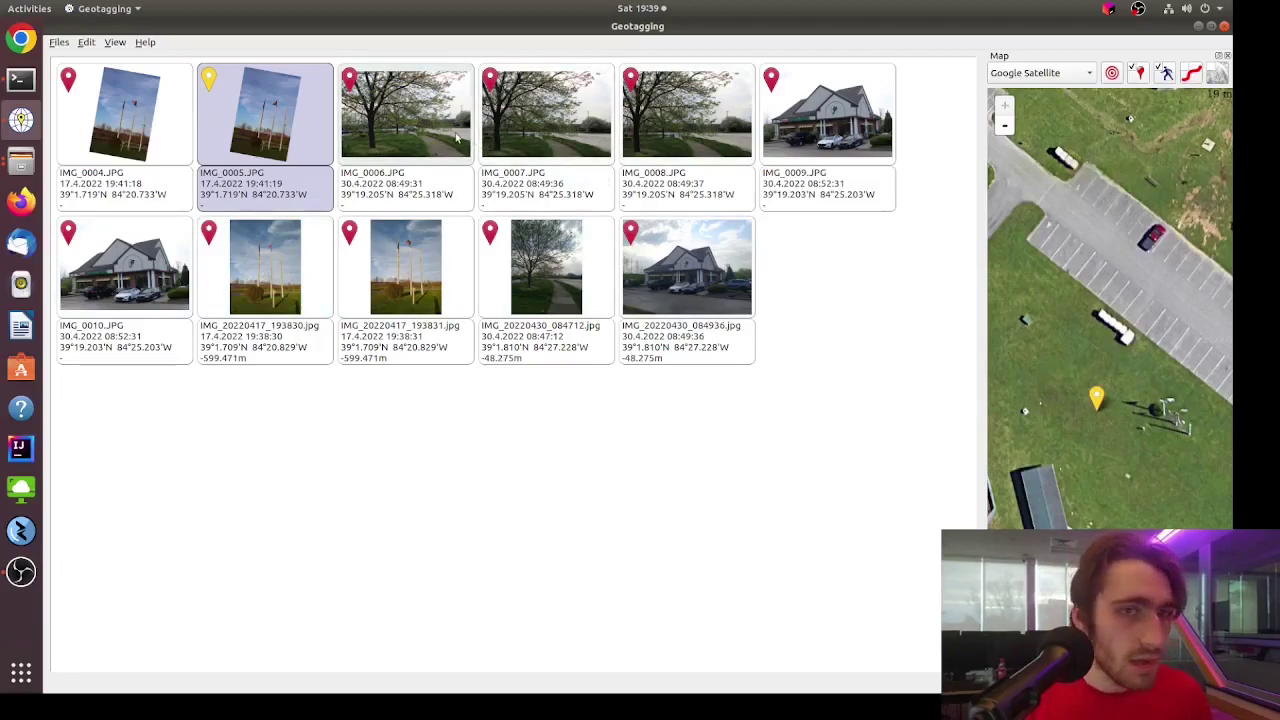
Locate IMG_0006.JPG on the map and switch to Google Roadmap to examine the streets and businesses around it.
click(405, 115)
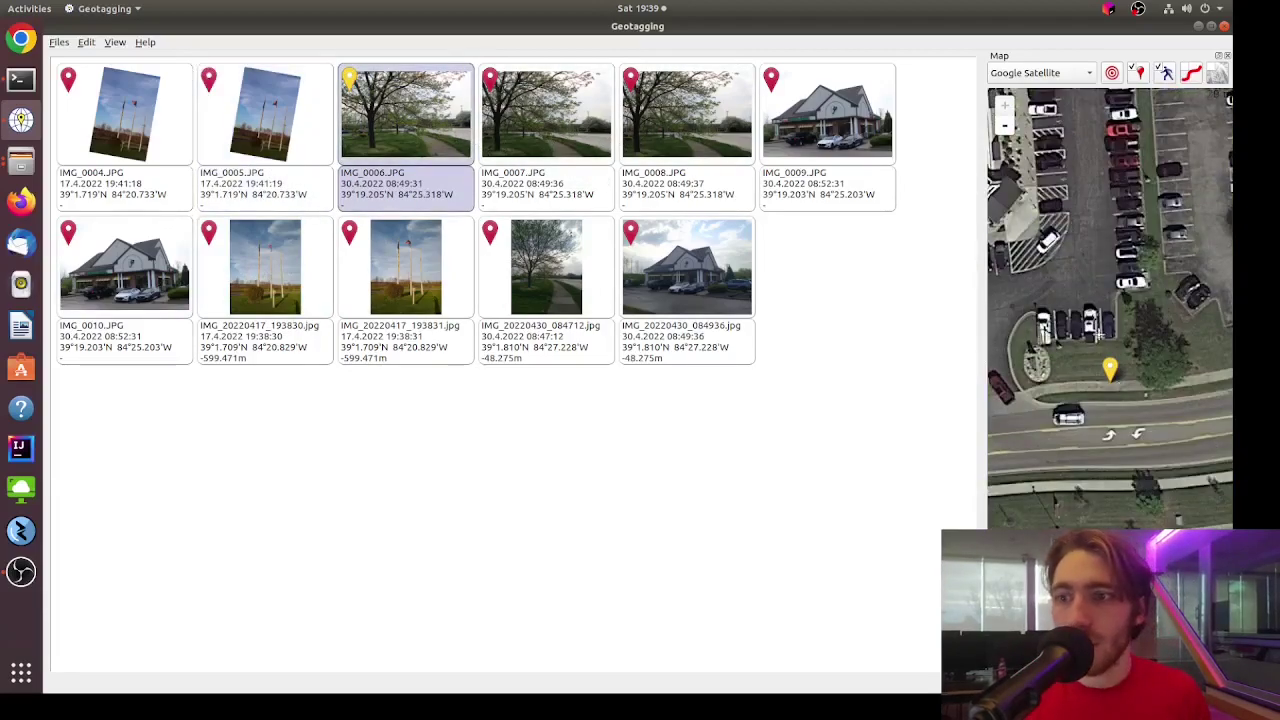
scroll(1093, 285, down, 3)
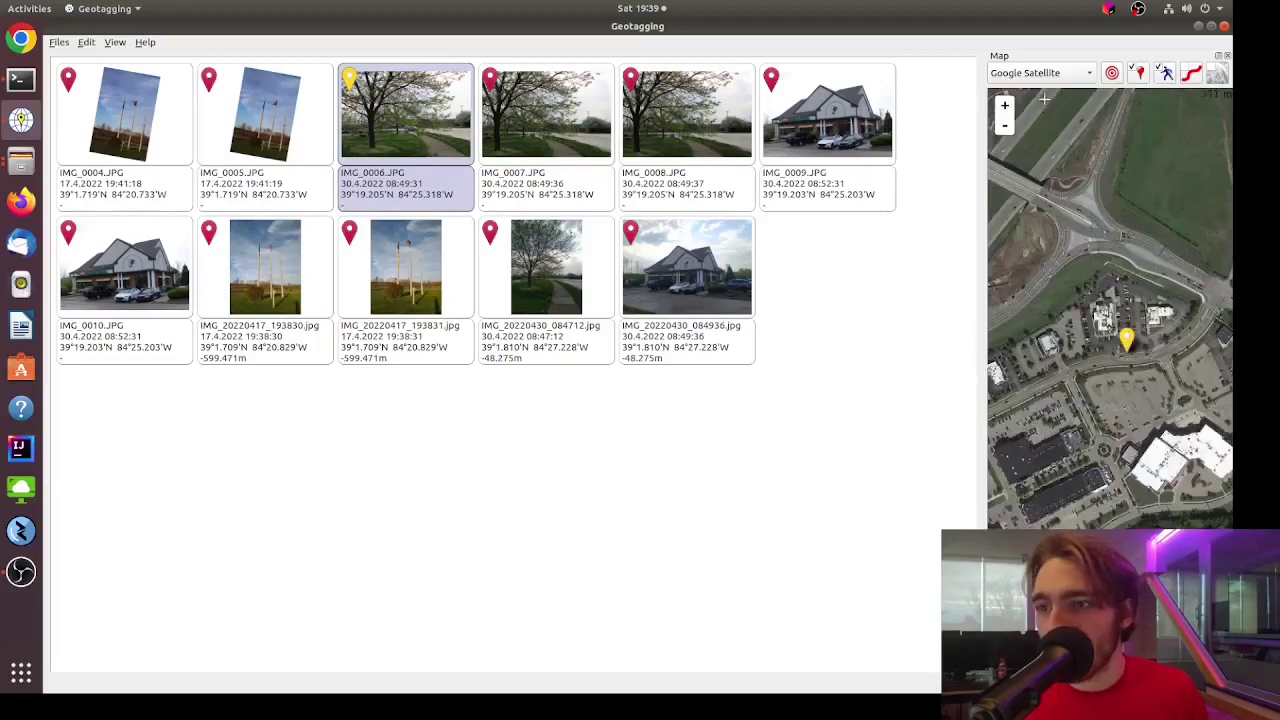
click(1050, 76)
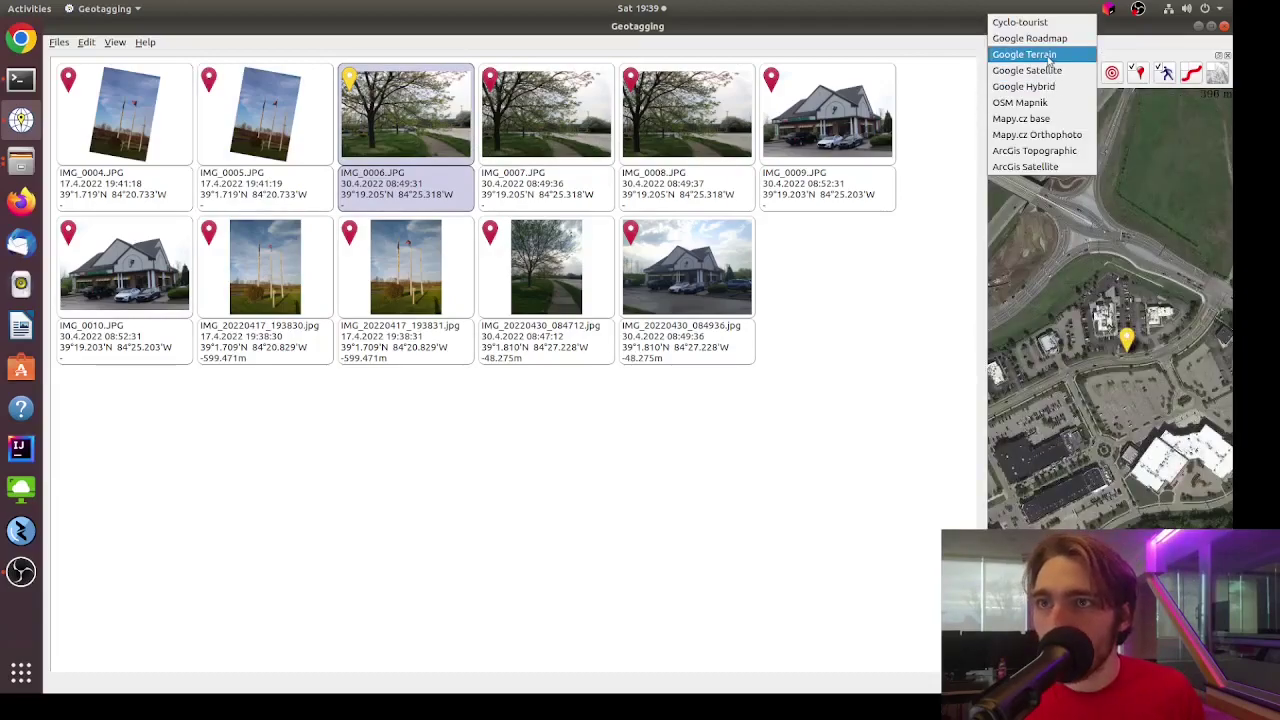
click(1045, 40)
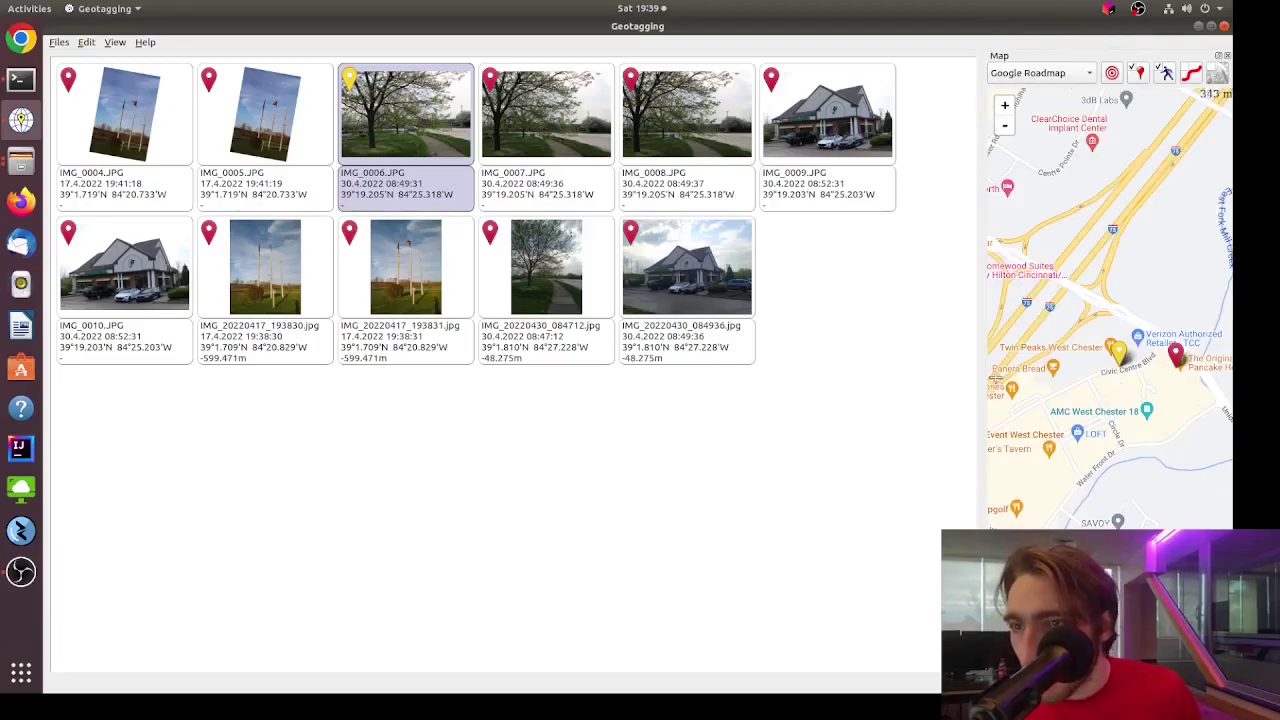
scroll(1118, 368, up, 1)
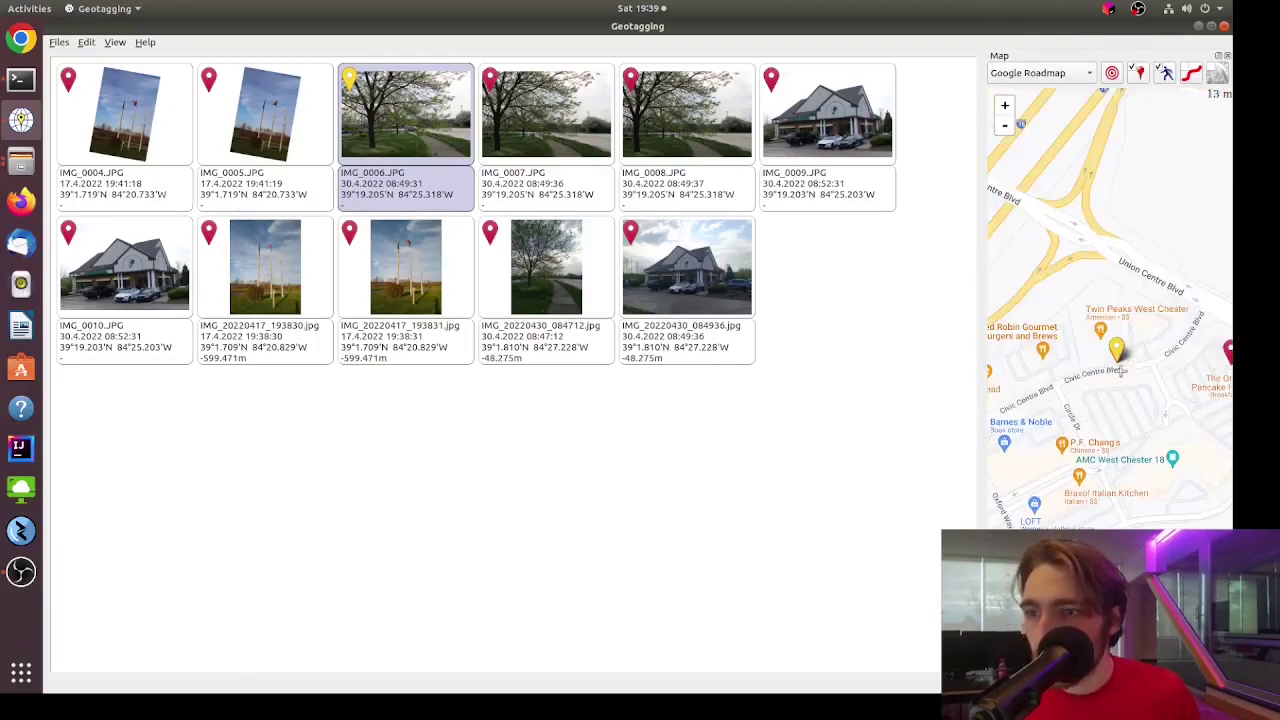
Switch the map to Google Satellite and check the positions of IMG_0006.JPG, IMG_0007.JPG and IMG_0008.JPG.
click(1035, 73)
click(1030, 103)
scroll(1097, 330, up, 2)
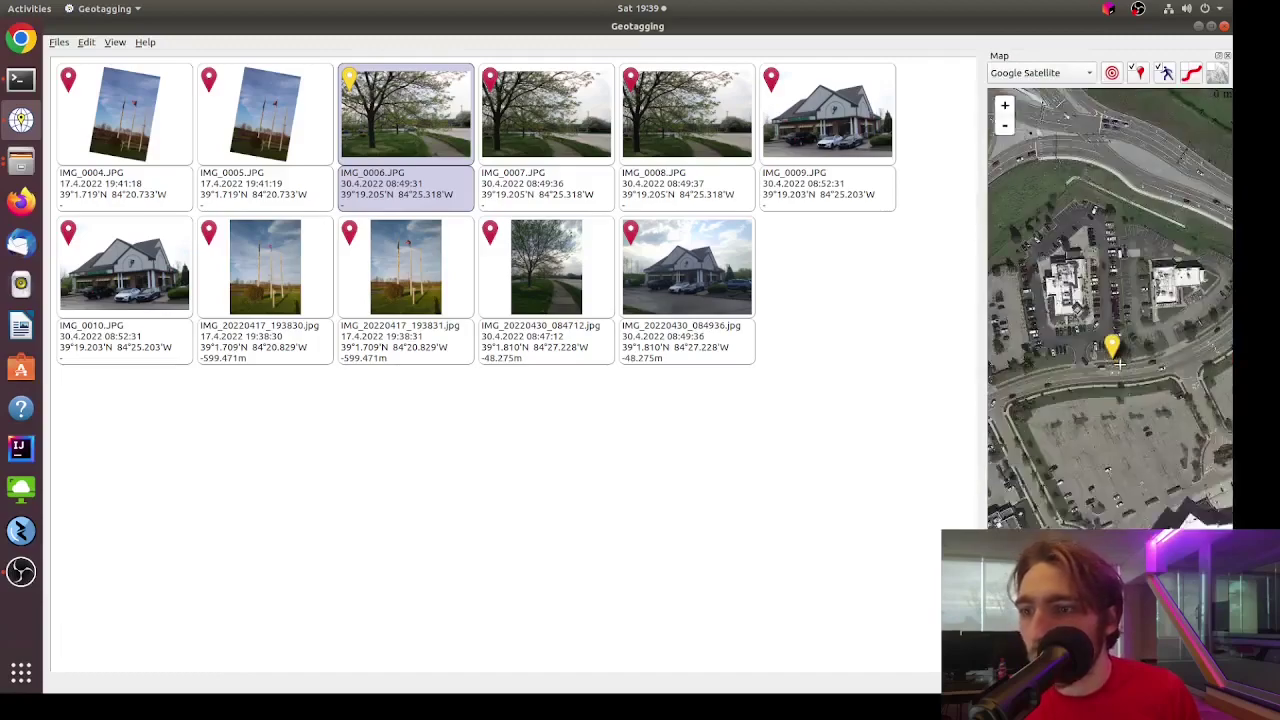
click(557, 152)
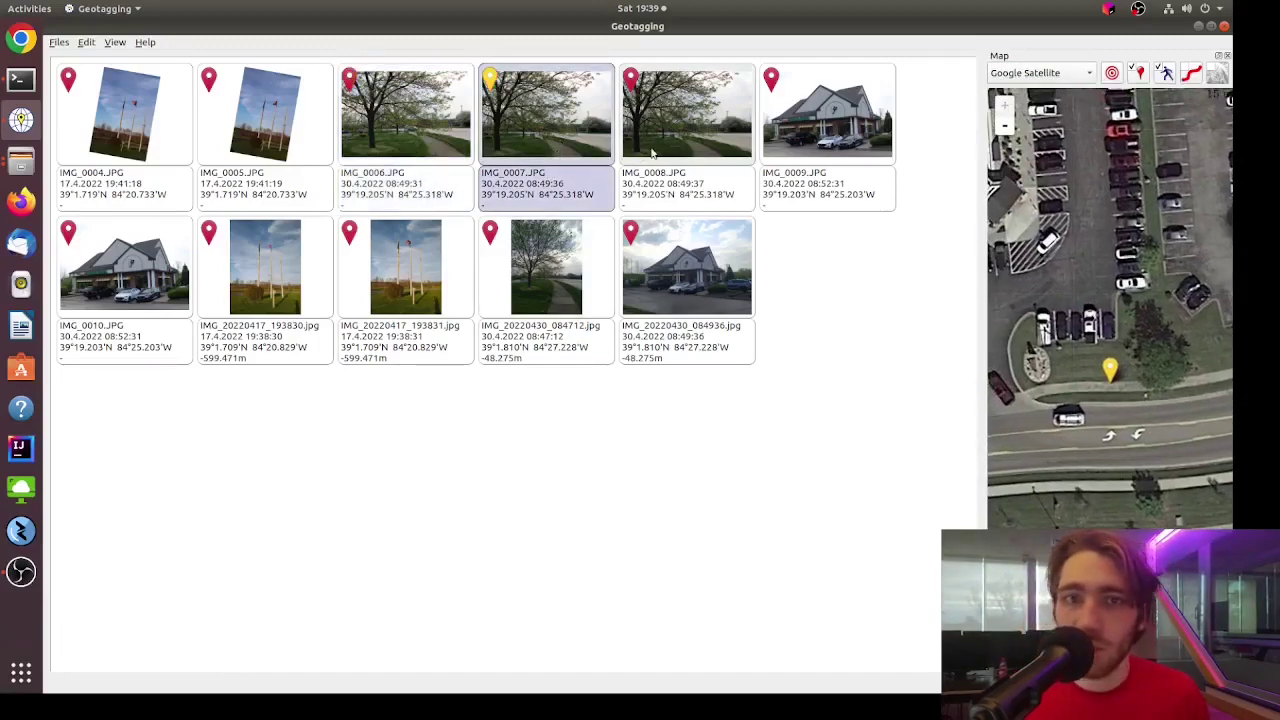
click(709, 113)
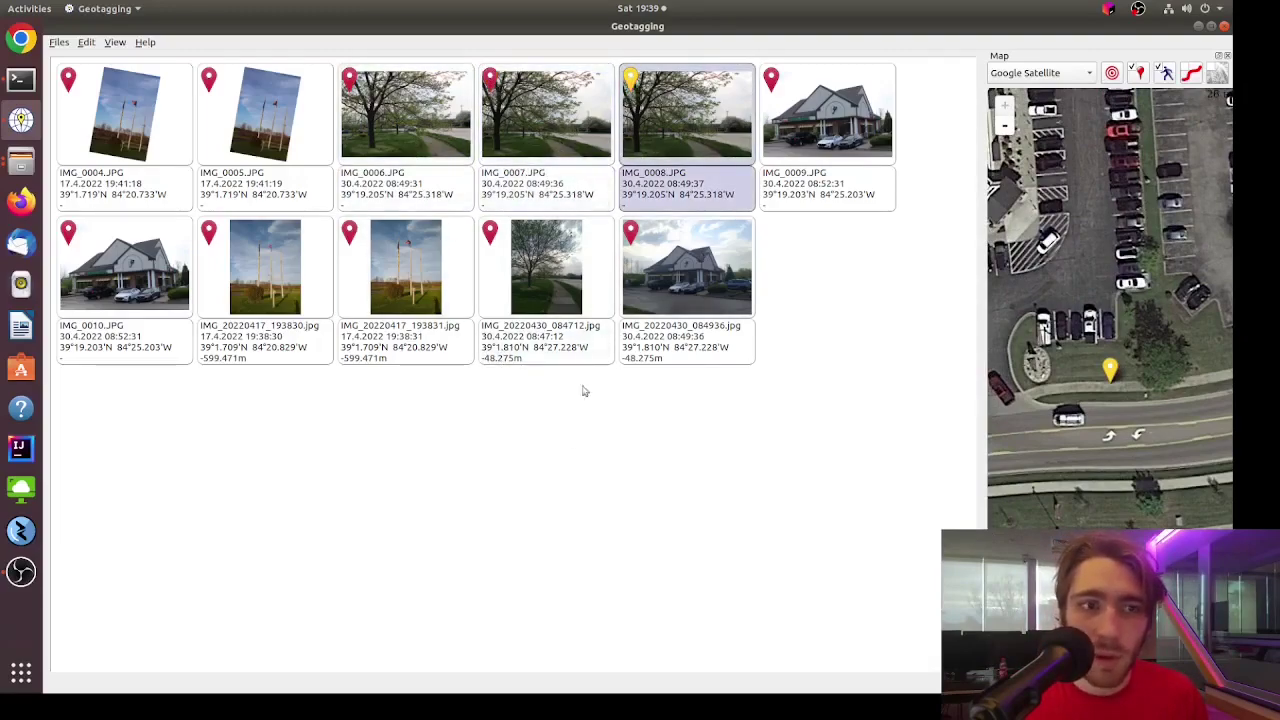
Locate IMG_20220430_084712.jpg on the map and switch to Google Roadmap to examine the surrounding area.
click(540, 282)
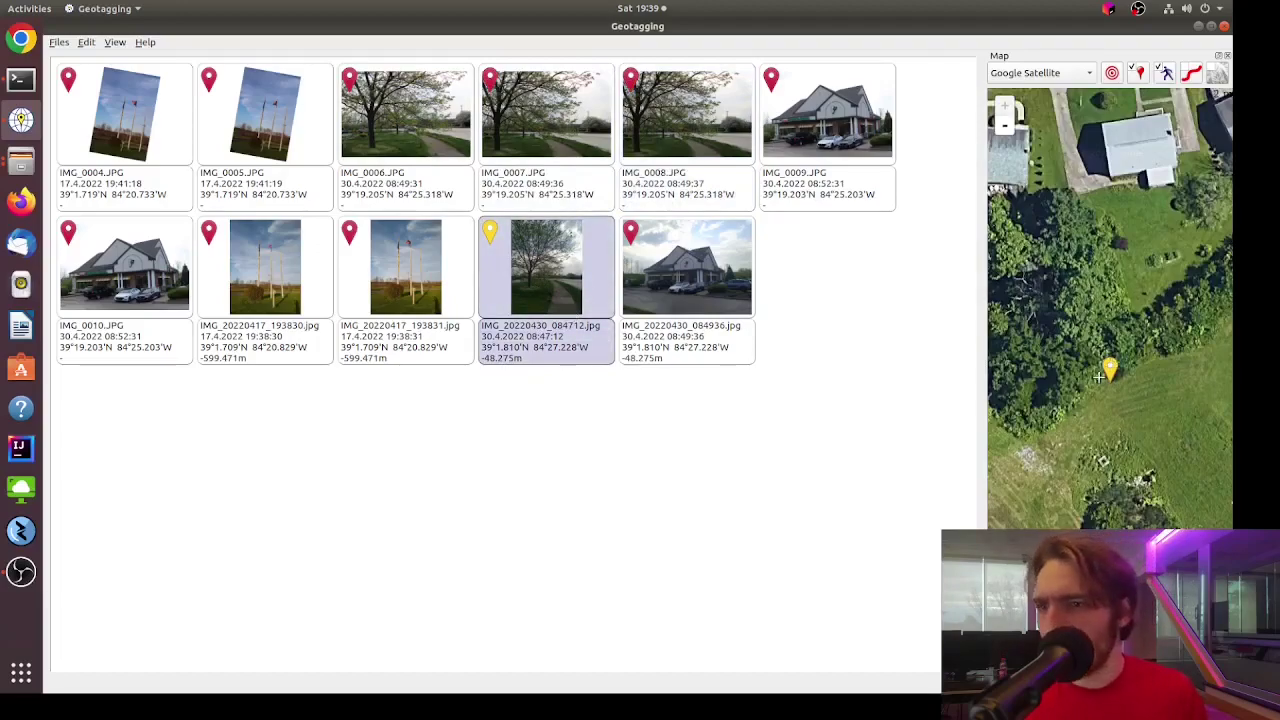
scroll(1099, 376, down, 4)
scroll(1099, 376, down, 1)
click(1038, 73)
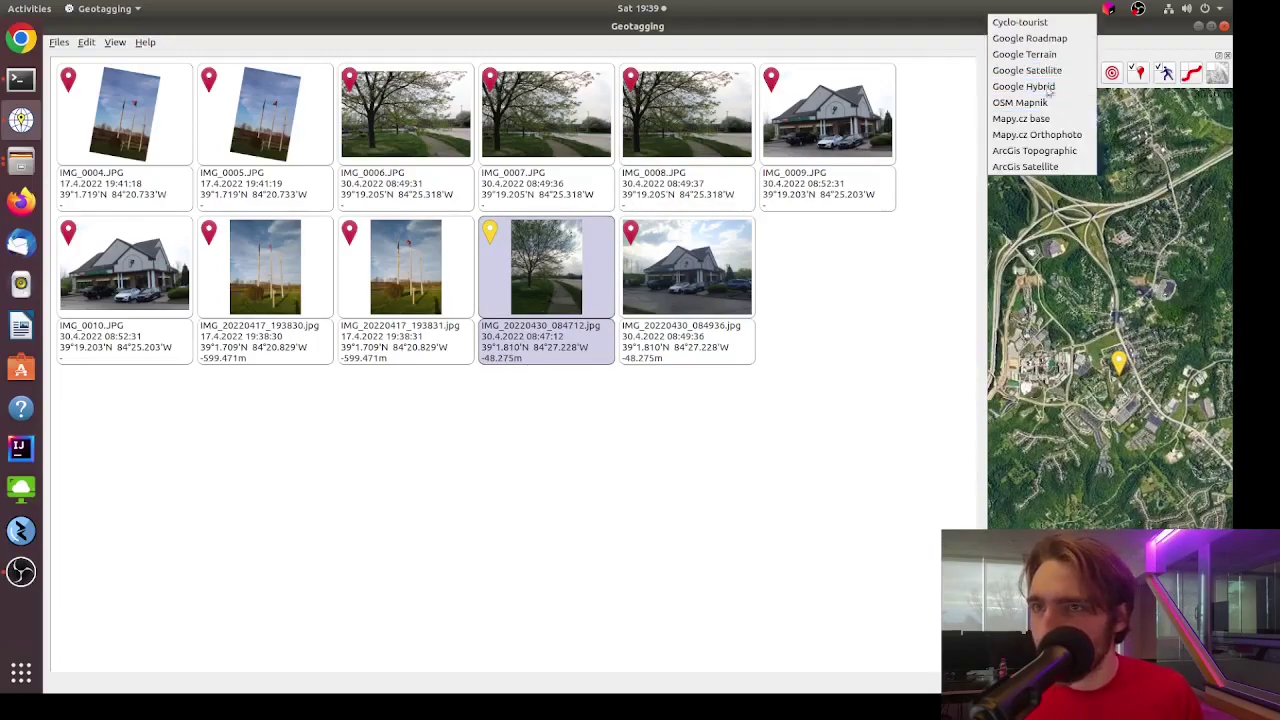
click(1030, 38)
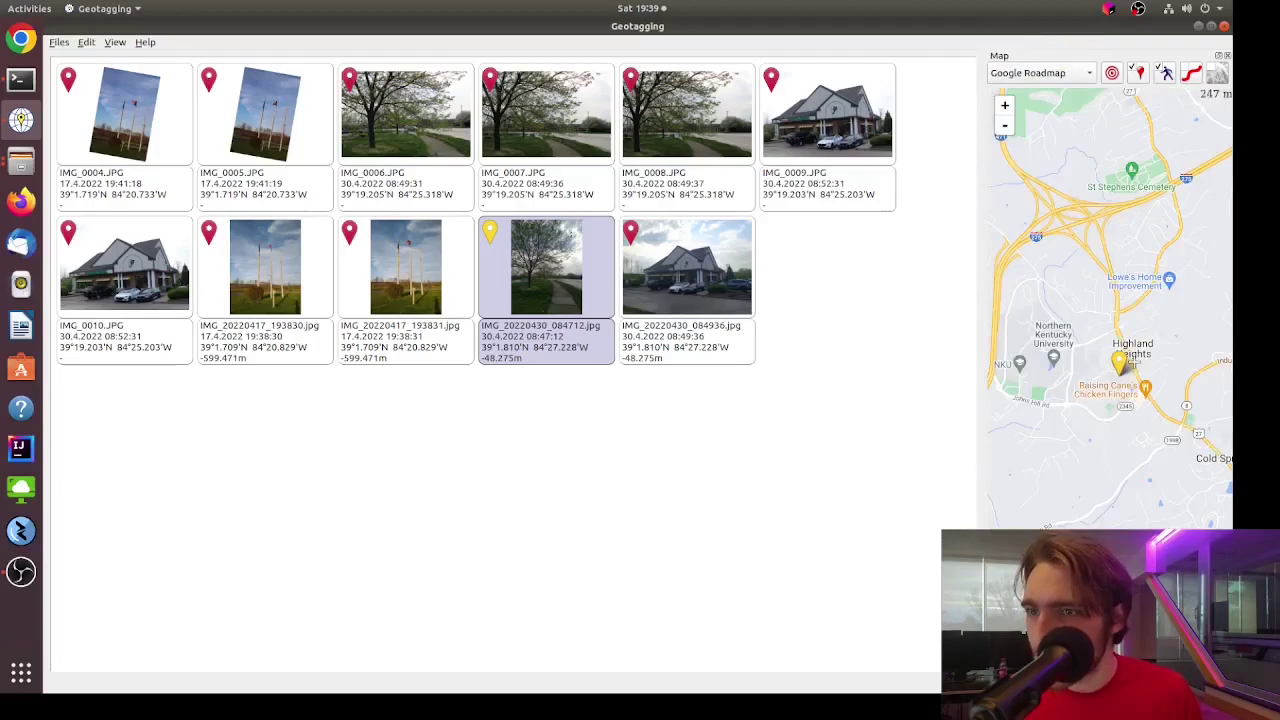
scroll(1128, 362, up, 2)
scroll(1113, 386, up, 1)
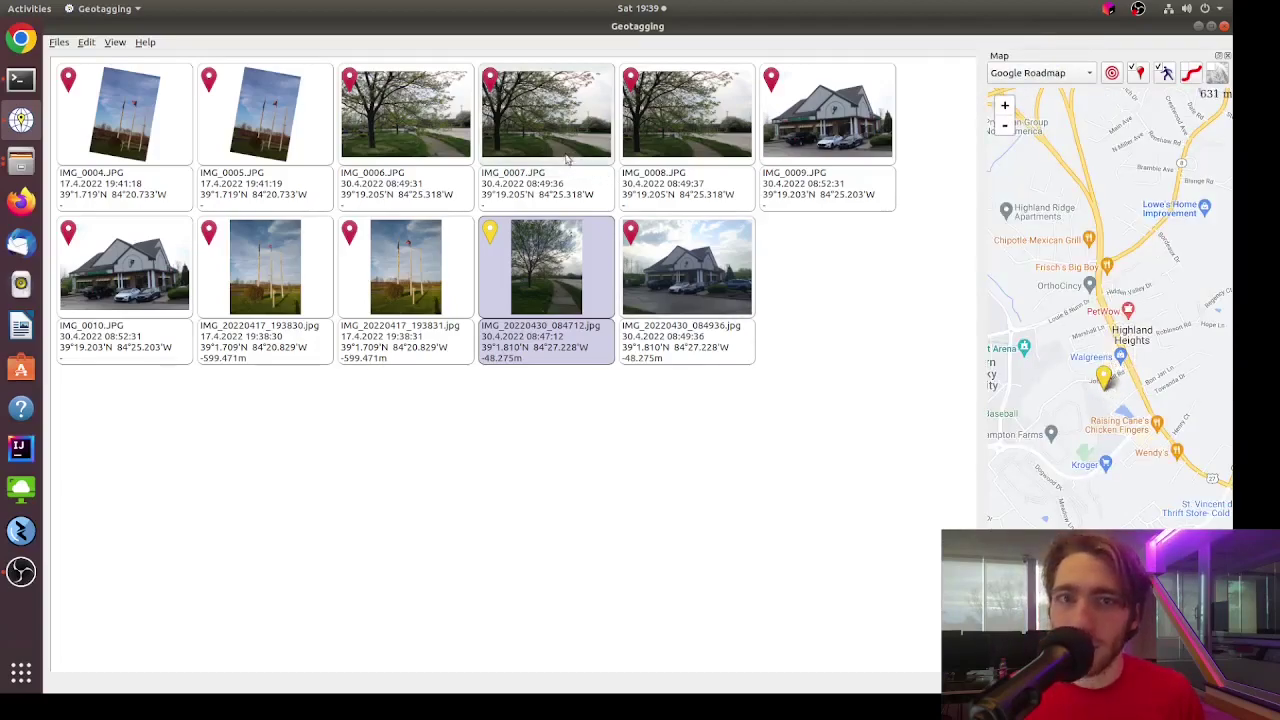
Locate IMG_0007.JPG on the Google Roadmap for comparison with IMG_20220430_084712.jpg.
key(Up)
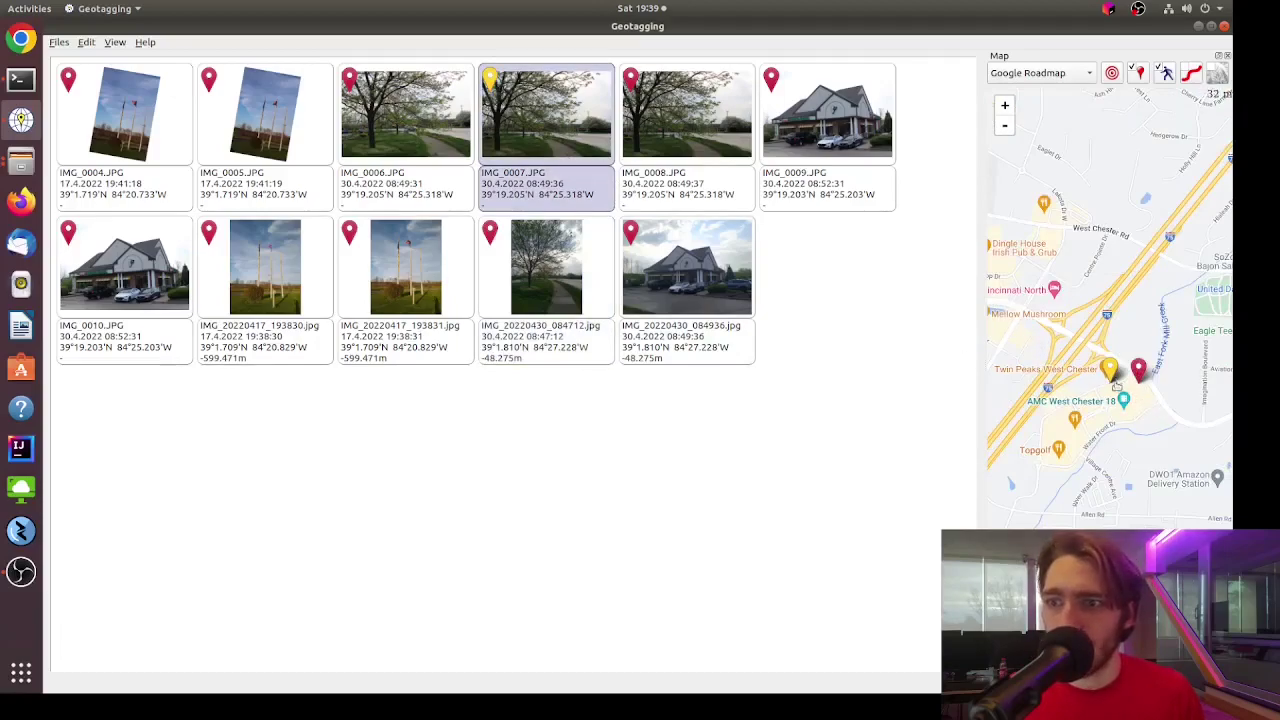
click(1034, 76)
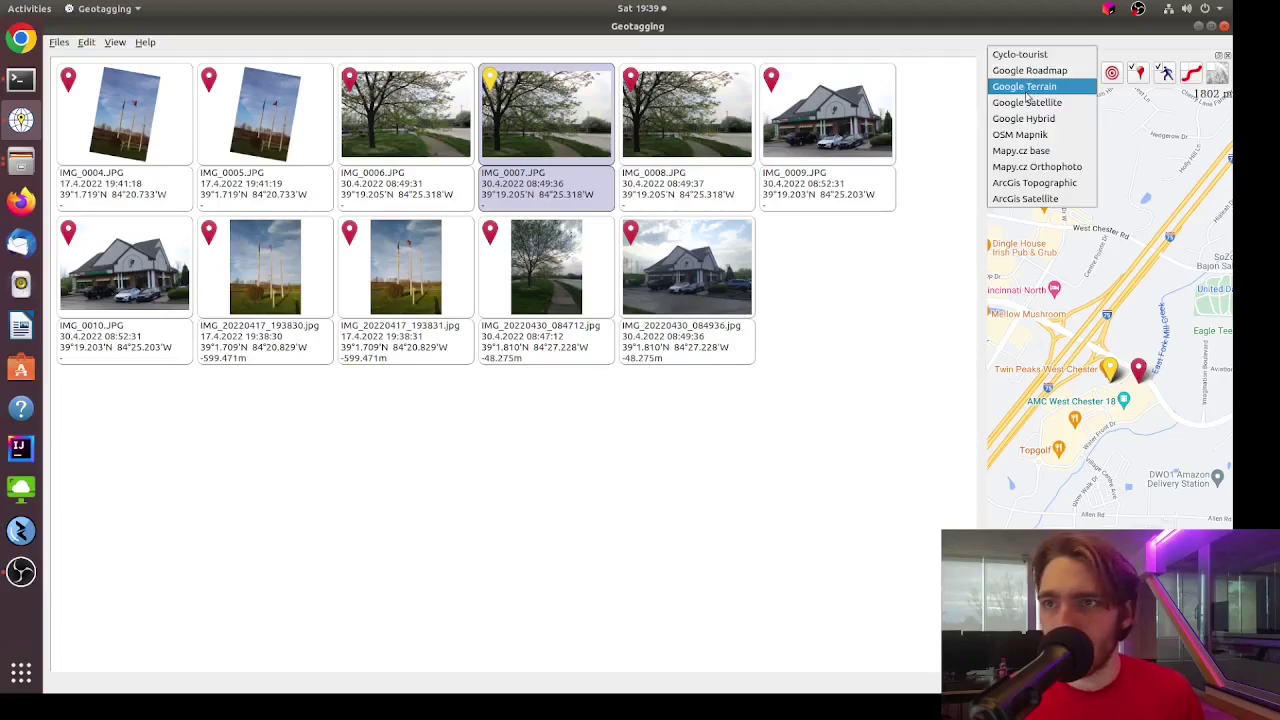
click(808, 132)
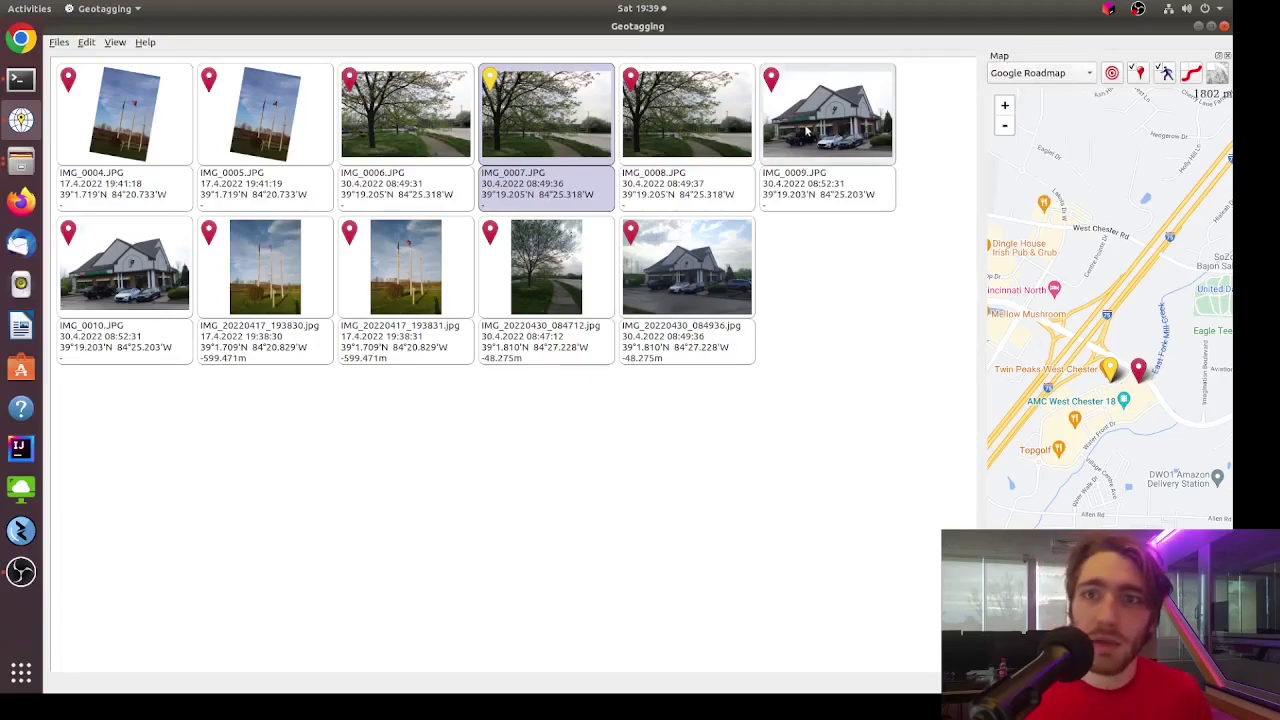
View IMG_0009.JPG enlarged, close it, and examine its marker near The Original Pancake House on the roadmap.
click(820, 130)
double_click(820, 130)
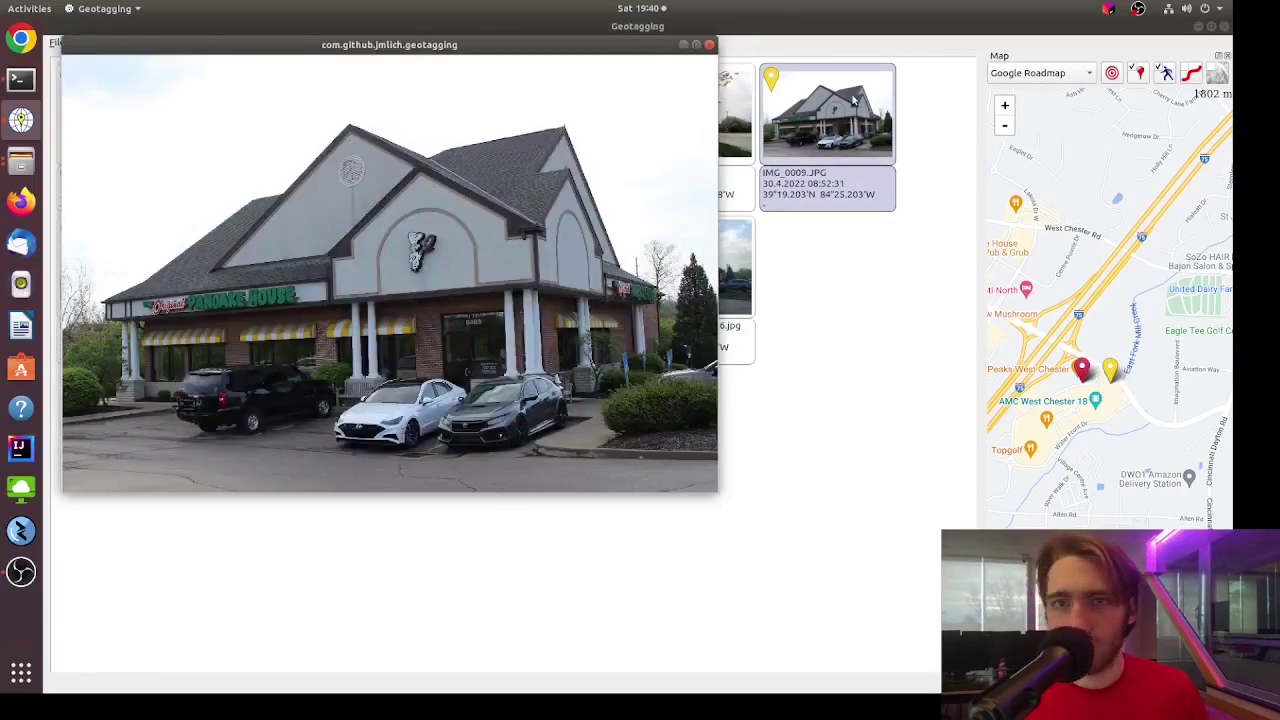
click(709, 44)
scroll(1094, 360, up, 5)
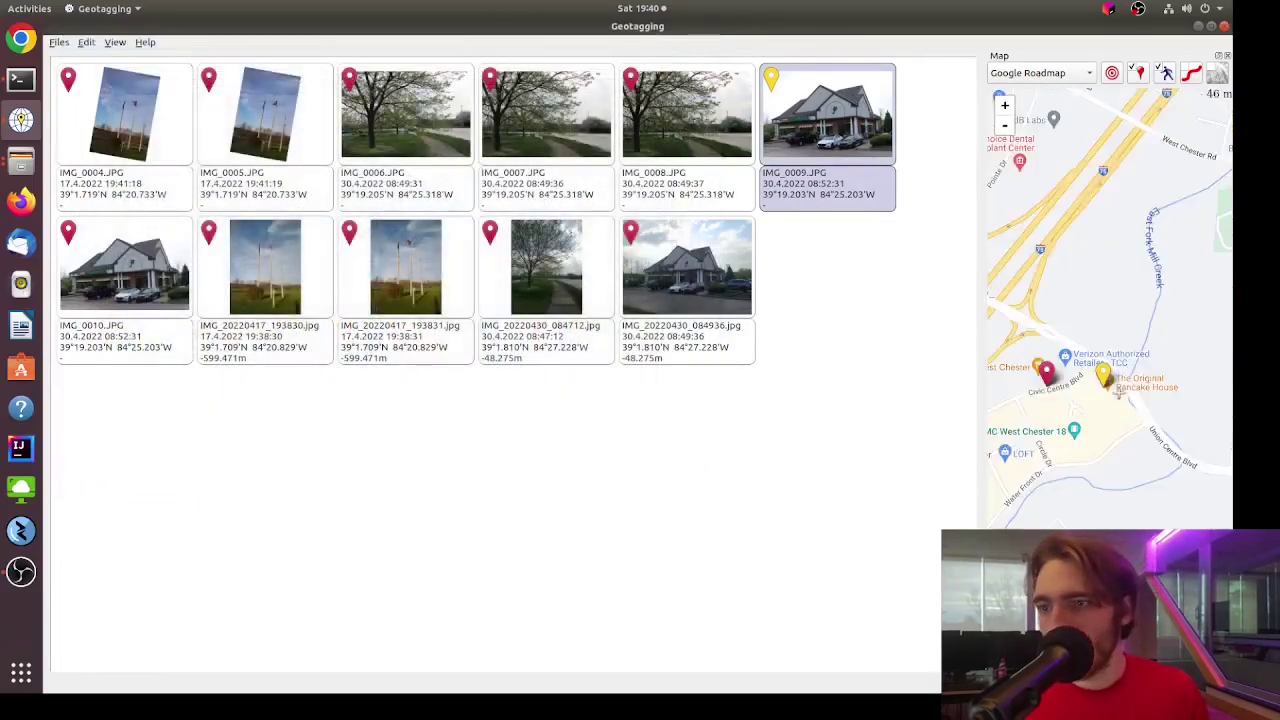
scroll(1117, 389, up, 1)
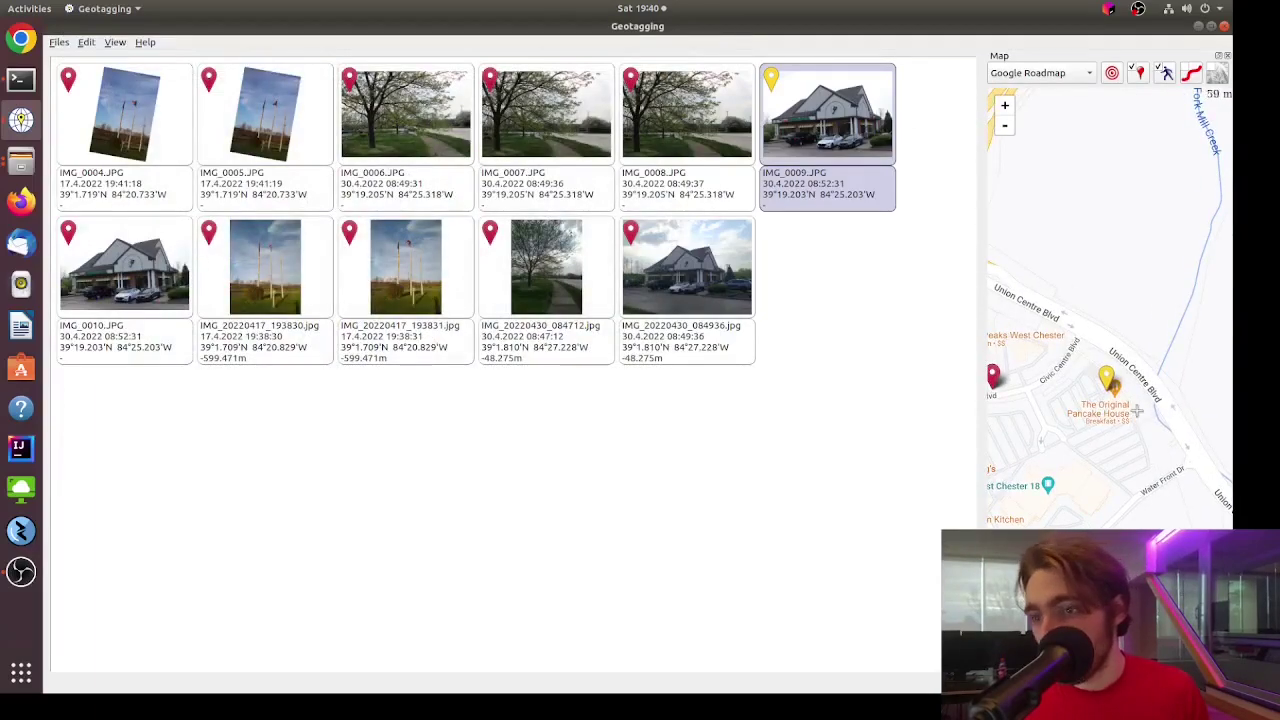
Switch the map to Google Satellite and inspect the positions of IMG_0009.JPG and IMG_0010.JPG.
click(1040, 74)
click(1035, 90)
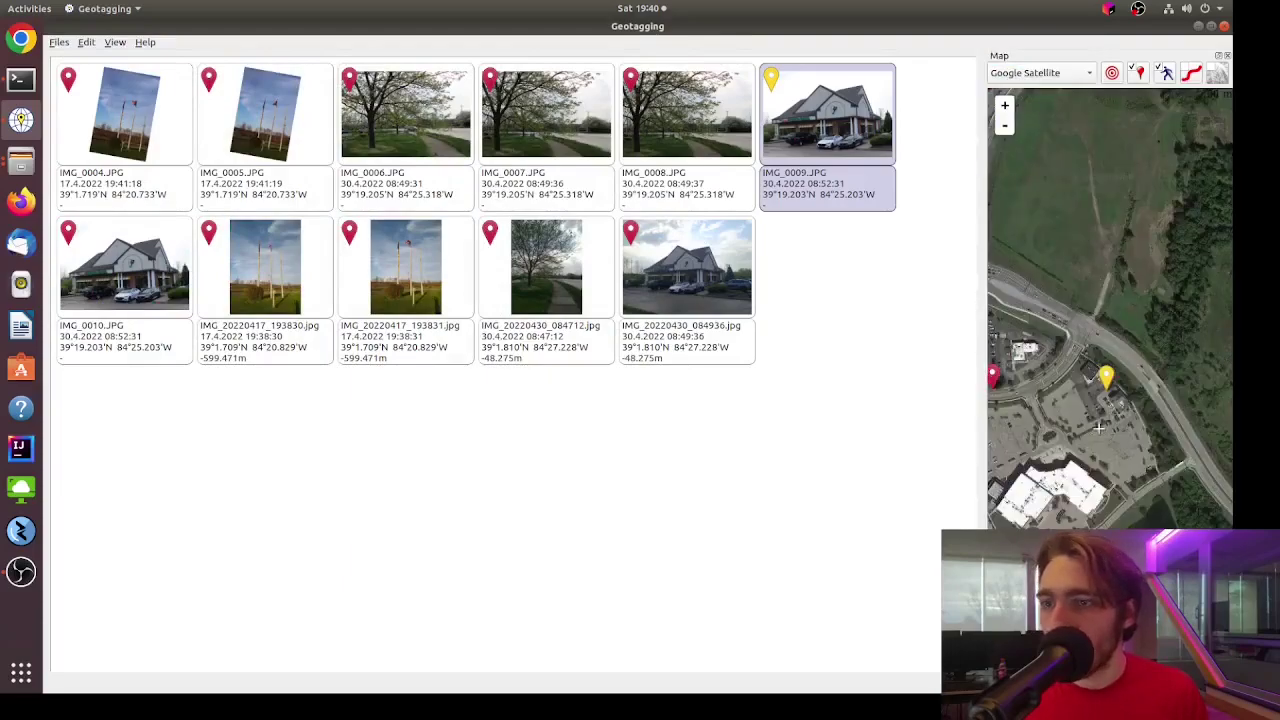
scroll(1097, 423, up, 1)
scroll(1075, 264, up, 1)
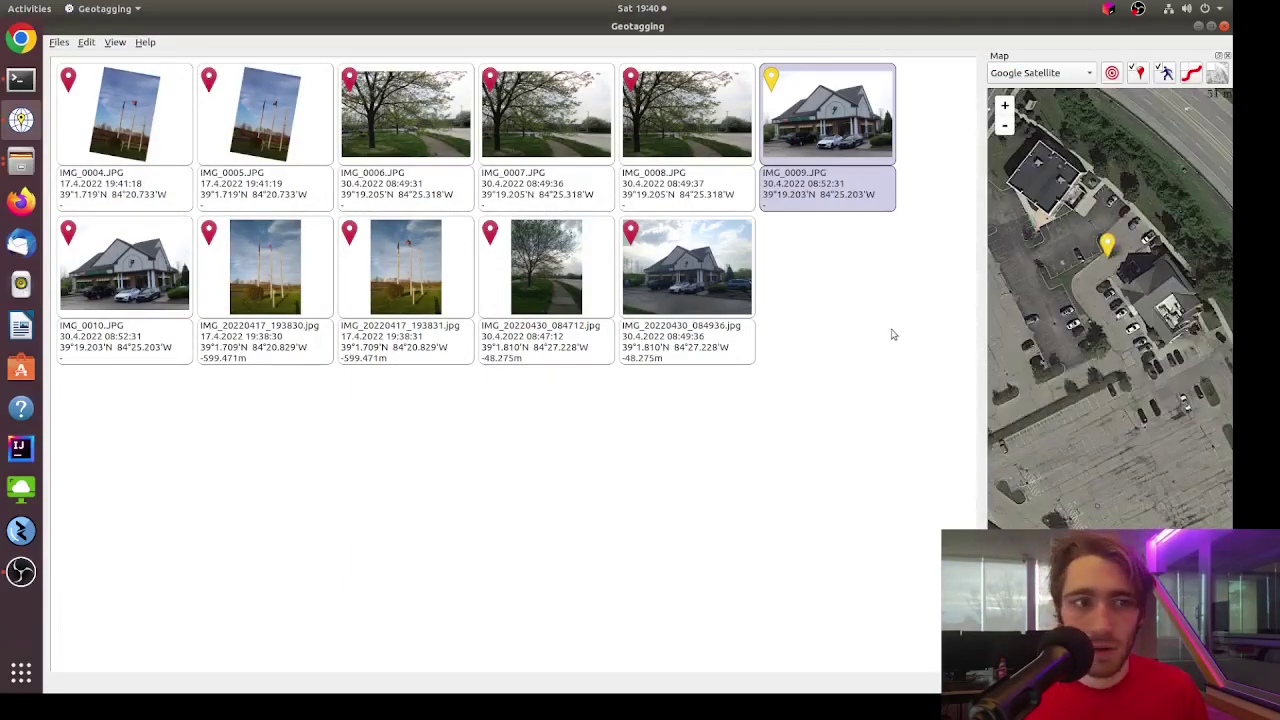
click(135, 280)
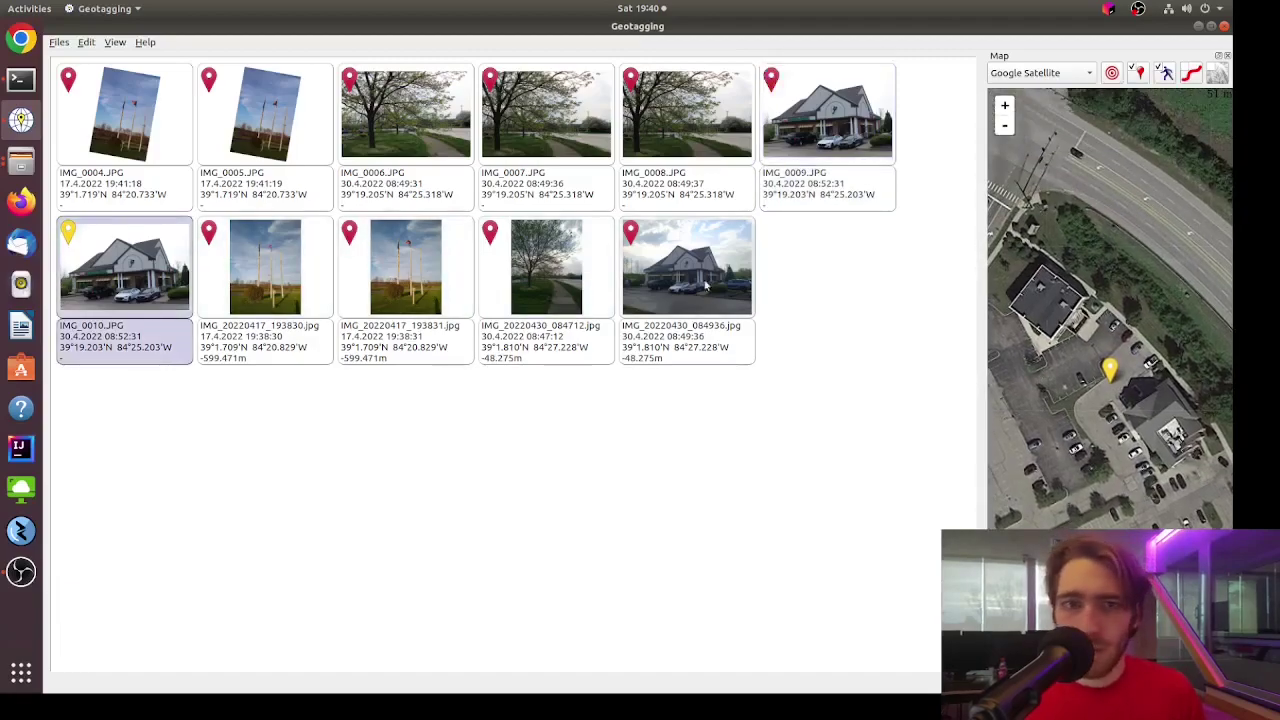
Examine the map position of IMG_20220430_084936.jpg and compare it with that of IMG_20220430_084712.jpg.
click(697, 275)
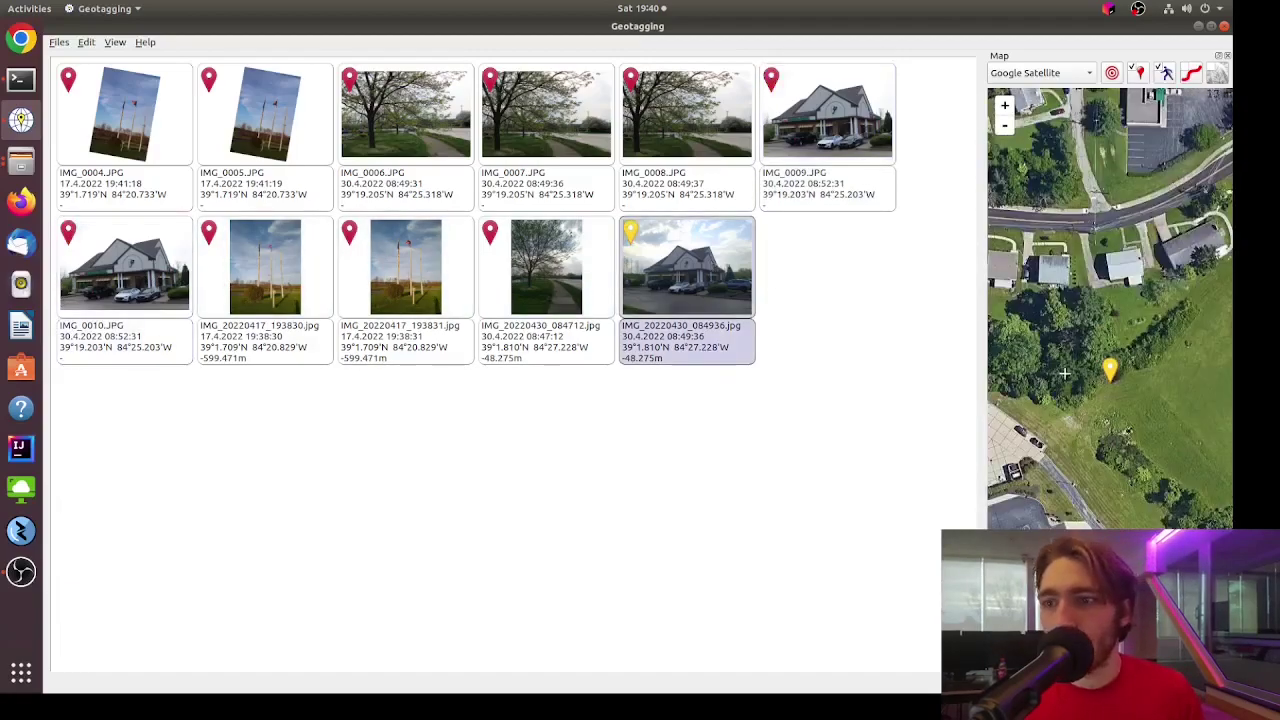
scroll(1102, 380, down, 2)
scroll(1101, 380, down, 1)
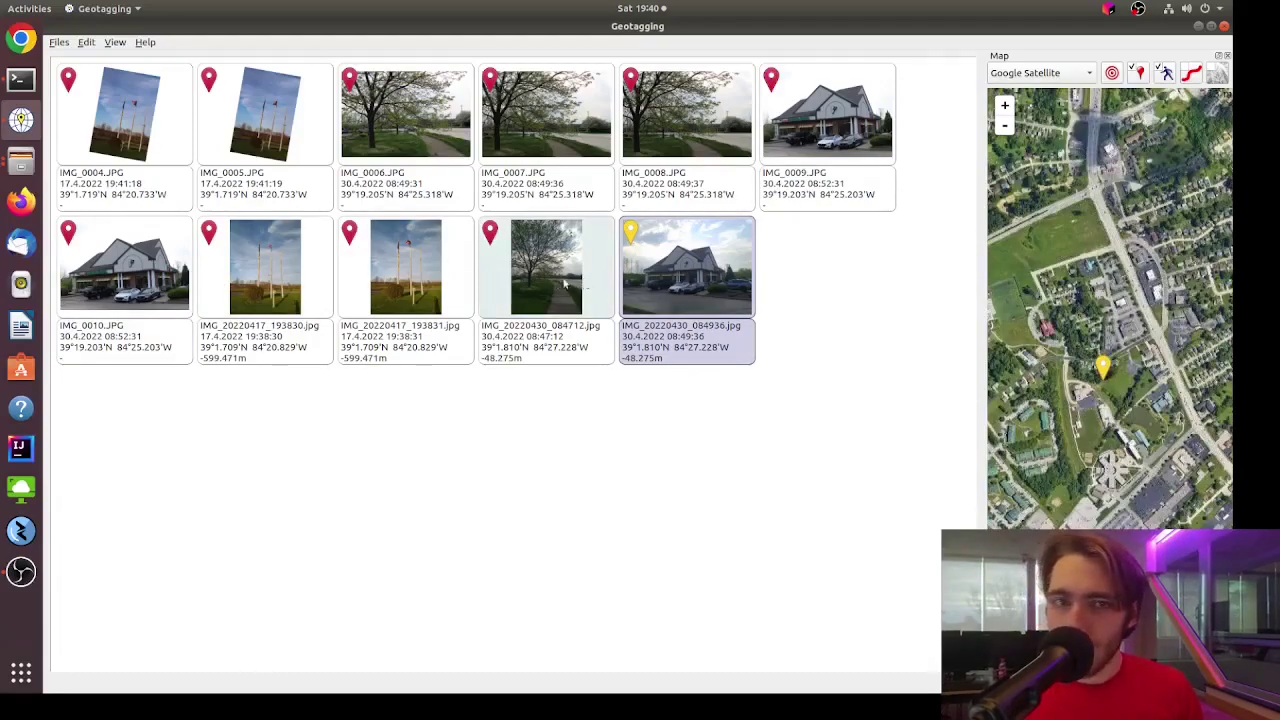
click(535, 288)
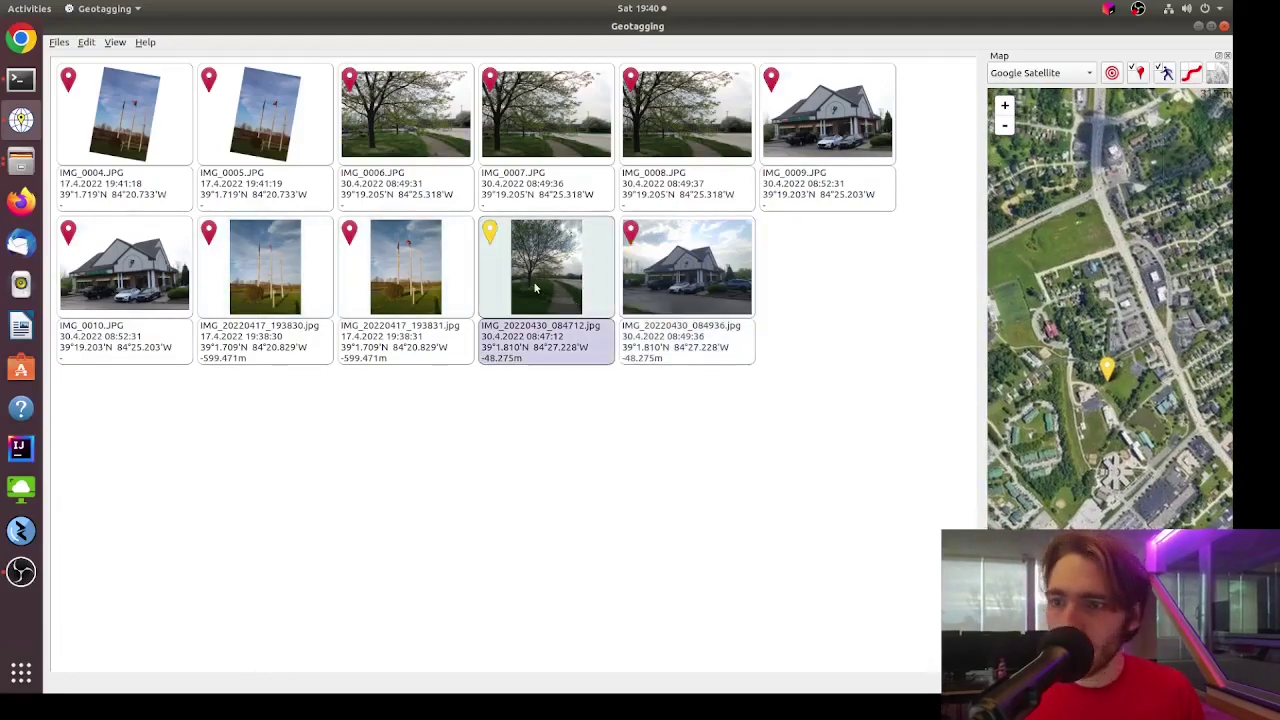
click(687, 293)
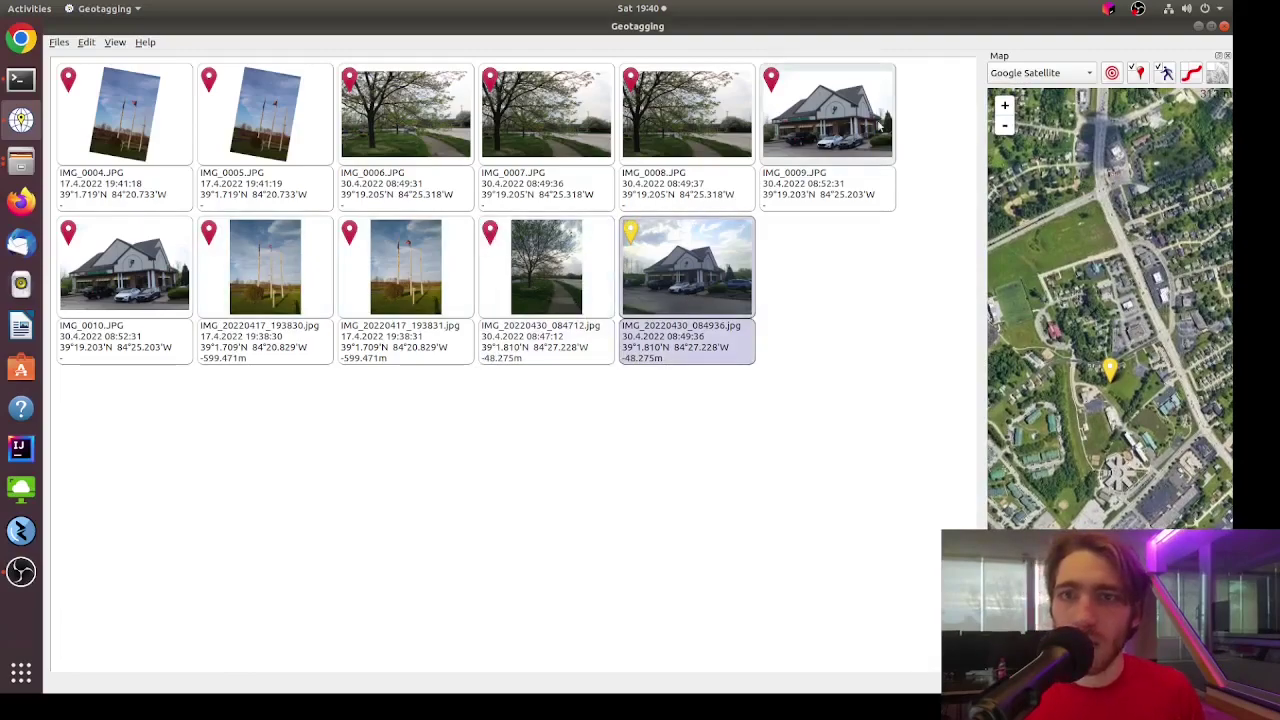
Compare the marker positions of IMG_0009.JPG, IMG_0008.JPG and IMG_0010.JPG with that of IMG_20220430_084936.jpg.
click(880, 125)
click(1054, 368)
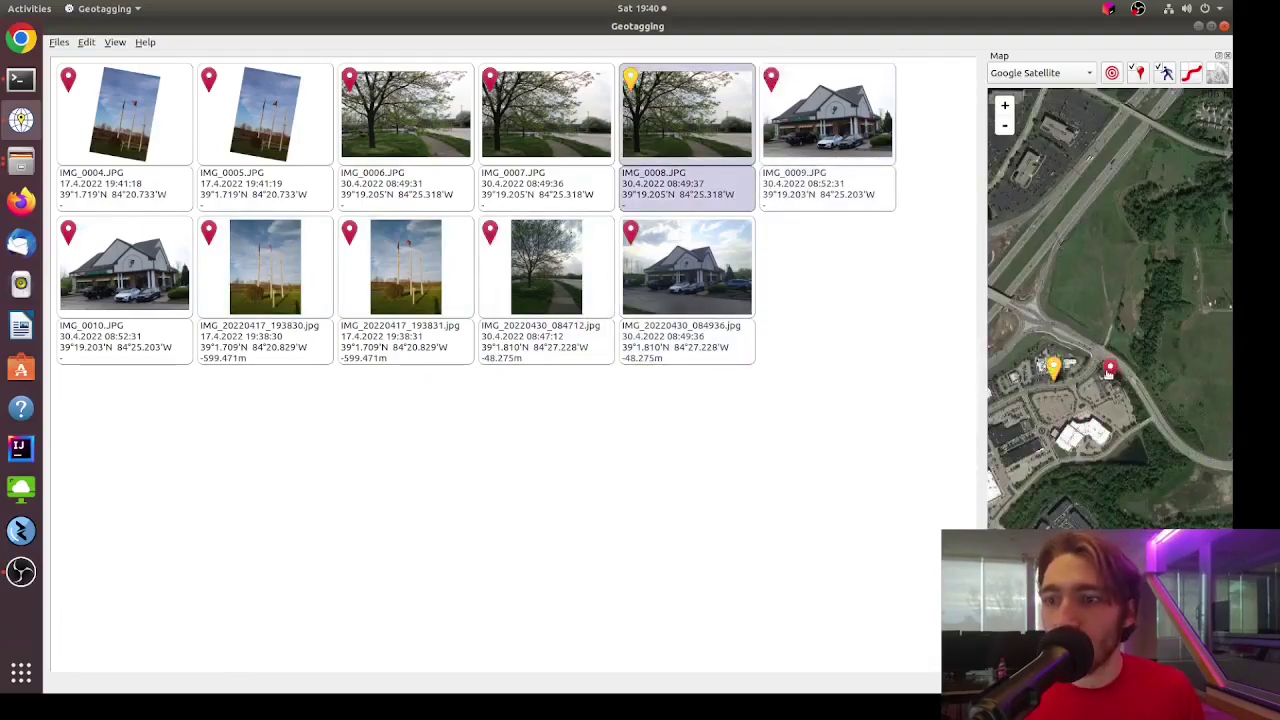
click(1110, 372)
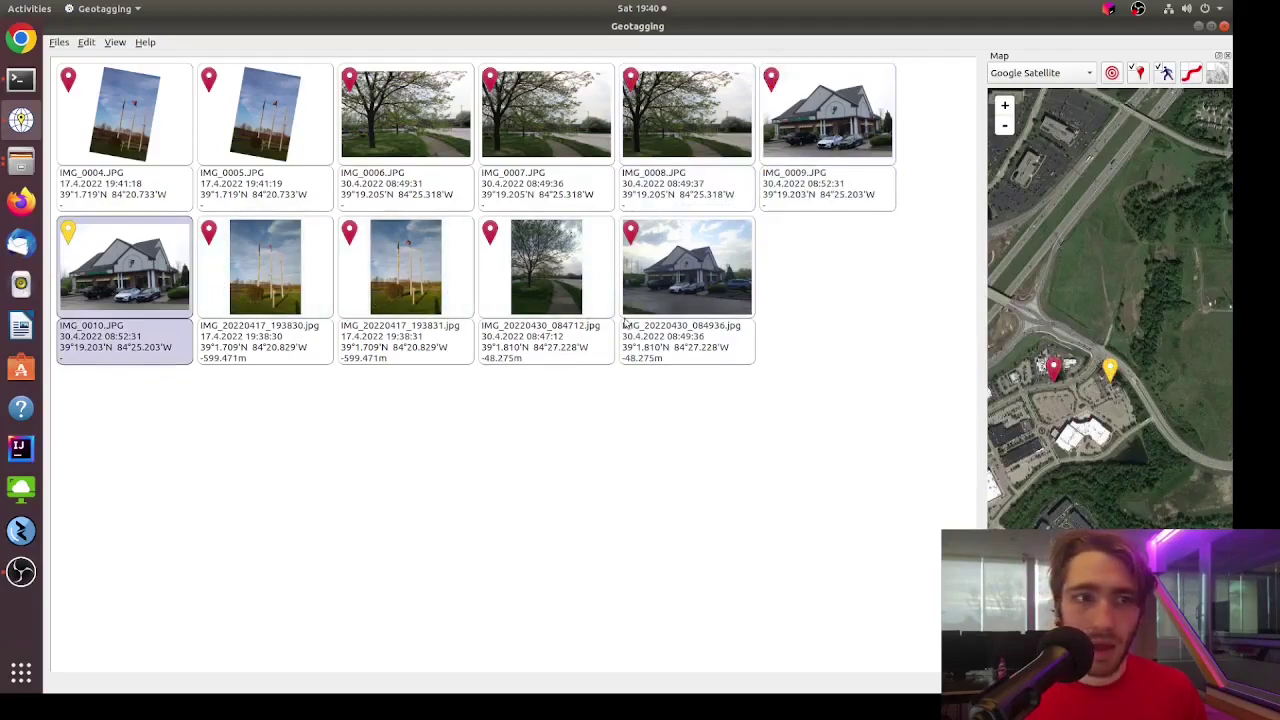
click(715, 297)
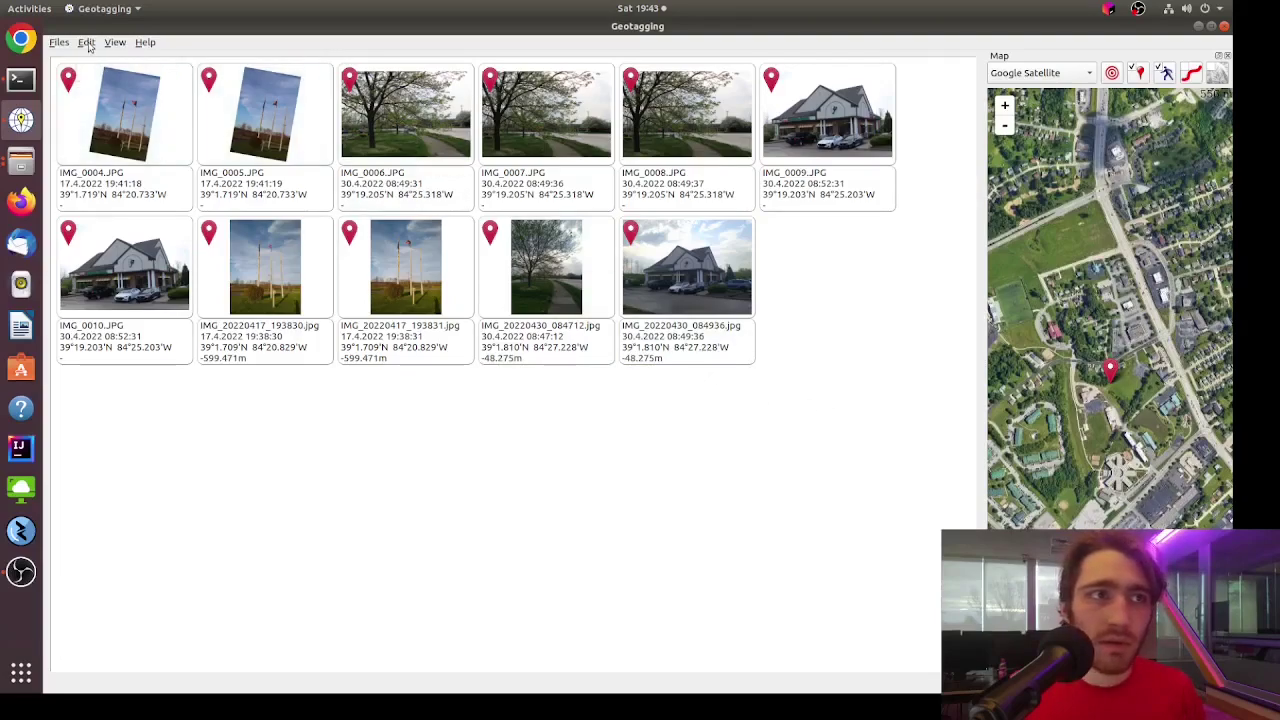
click(88, 44)
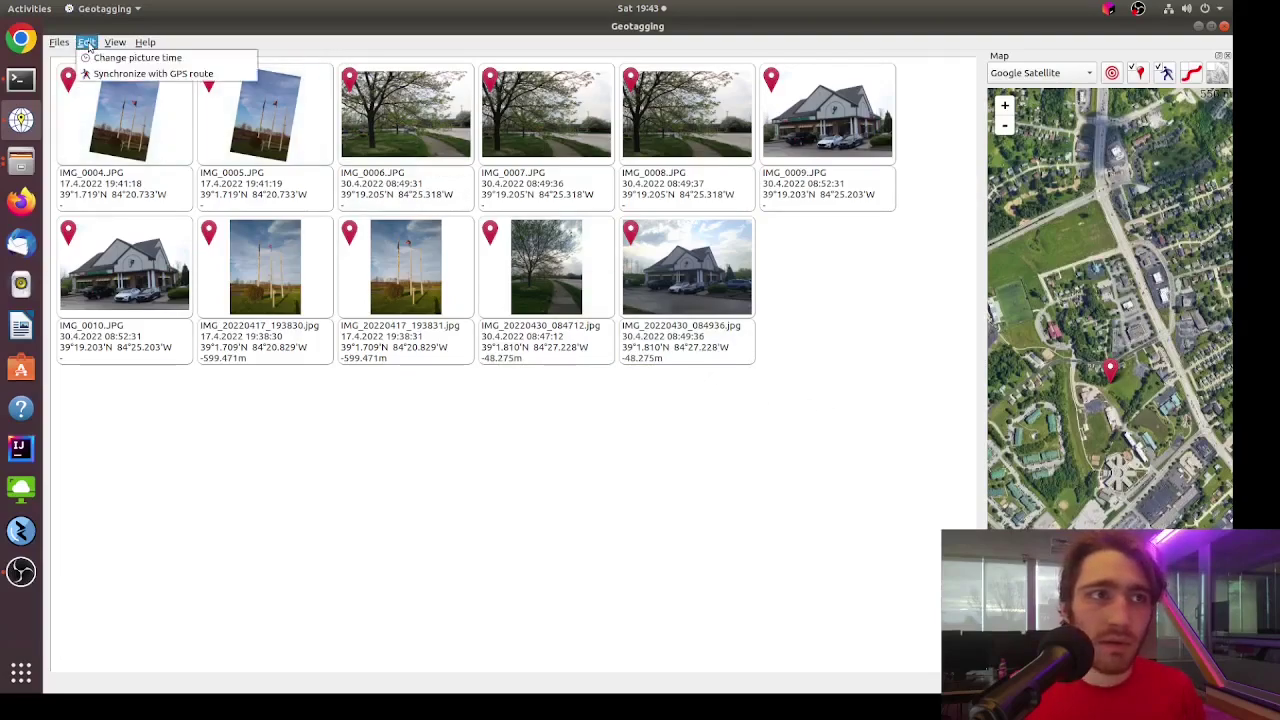
click(35, 78)
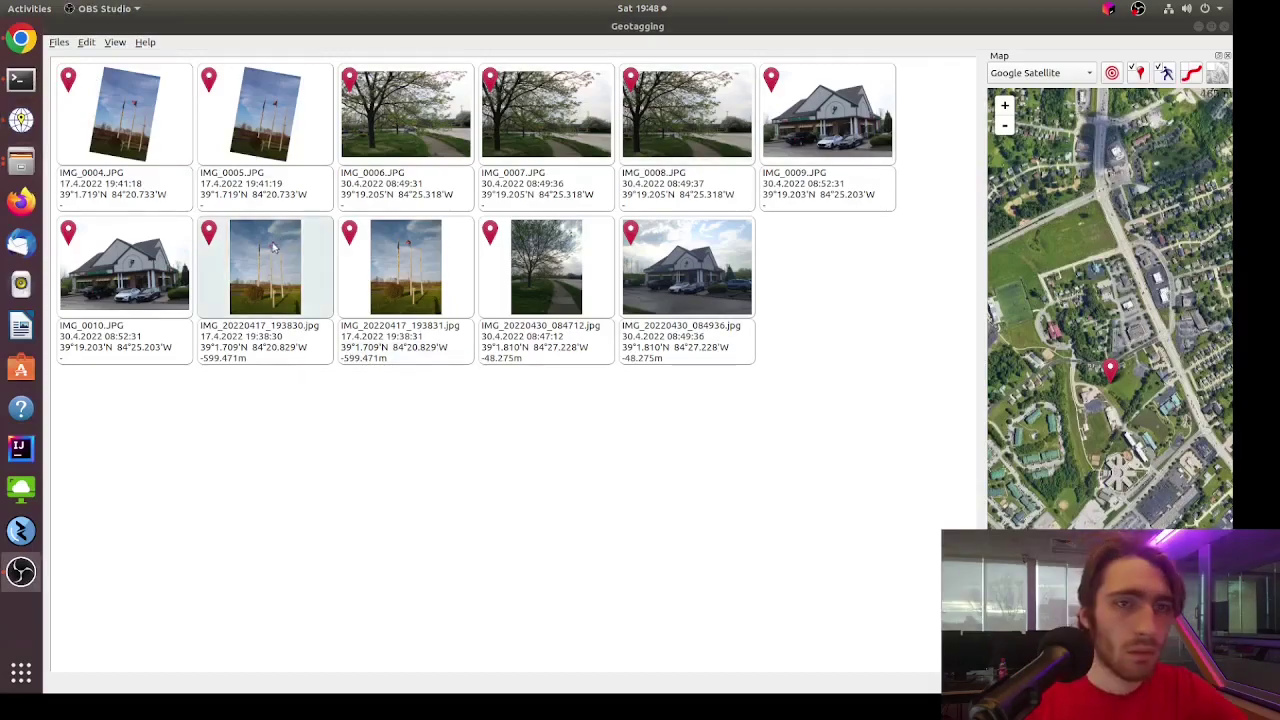
Switch to Forensically in Chrome, open its help information, and highlight the offline mode statement.
click(21, 39)
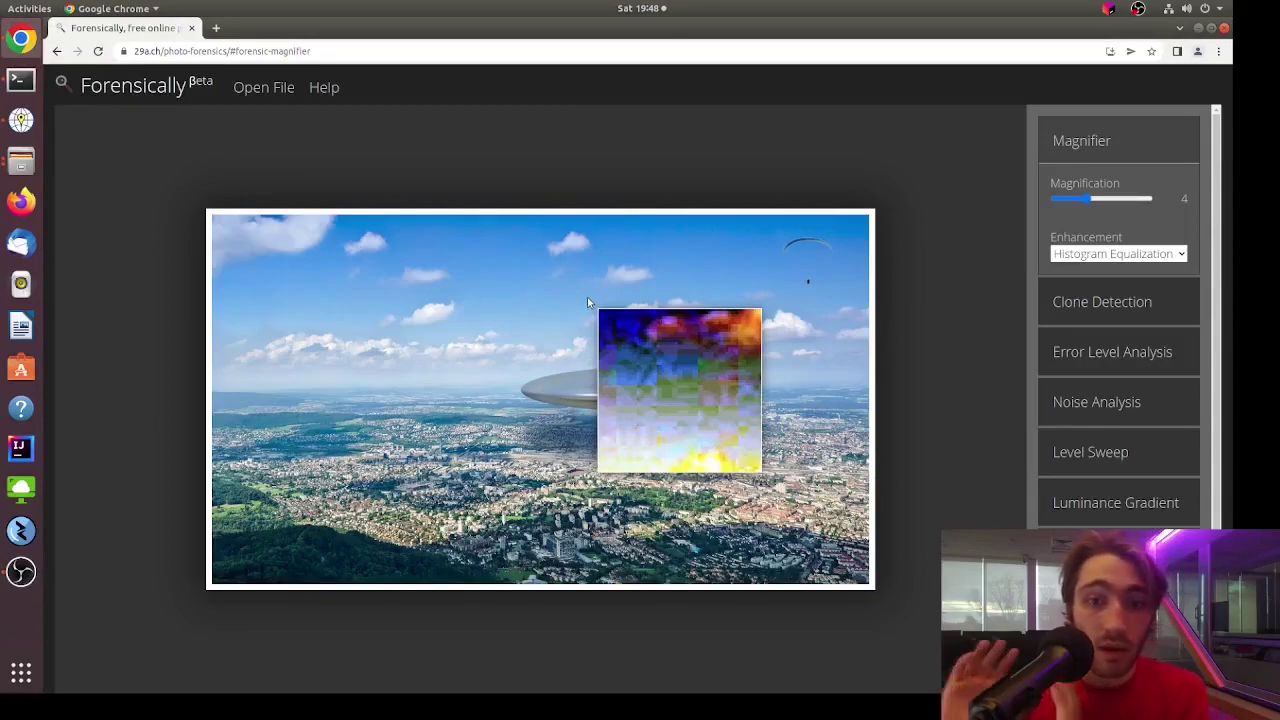
click(323, 89)
drag(255, 261, 607, 258)
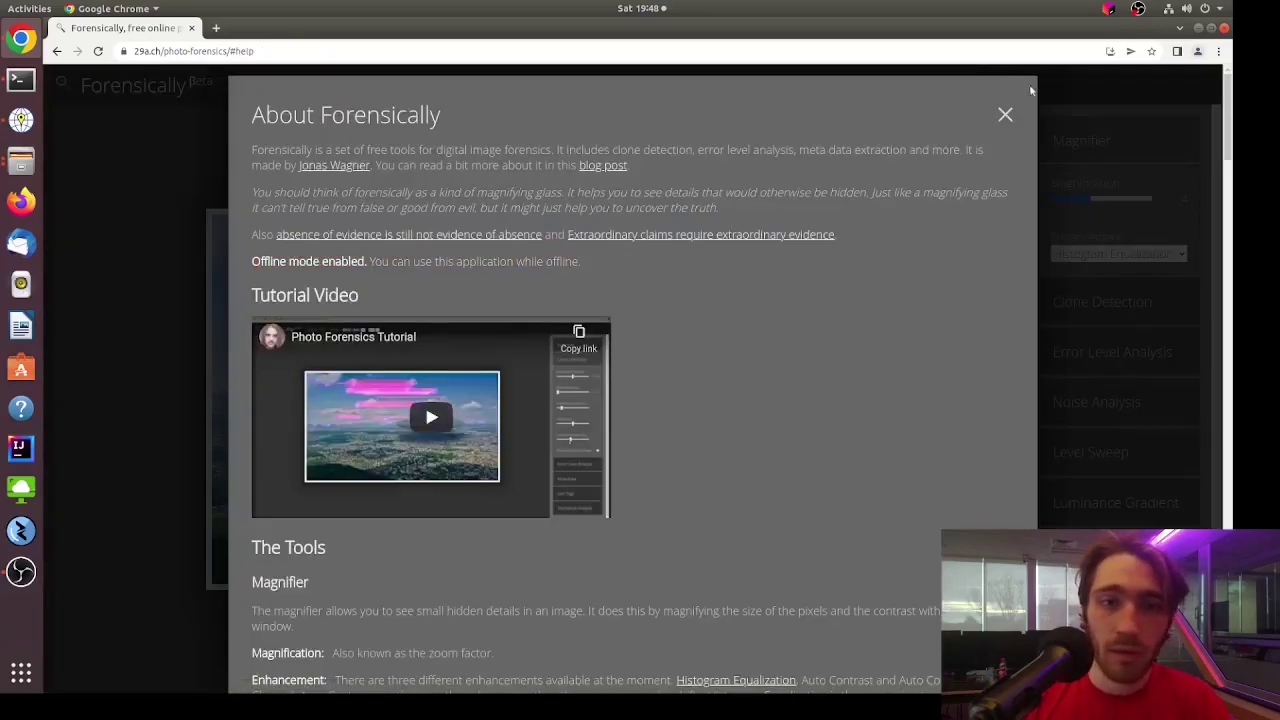
Close the help information and load IMG_0009.JPG from the Canon EOS REBEL T5 folder for analysis.
click(1006, 115)
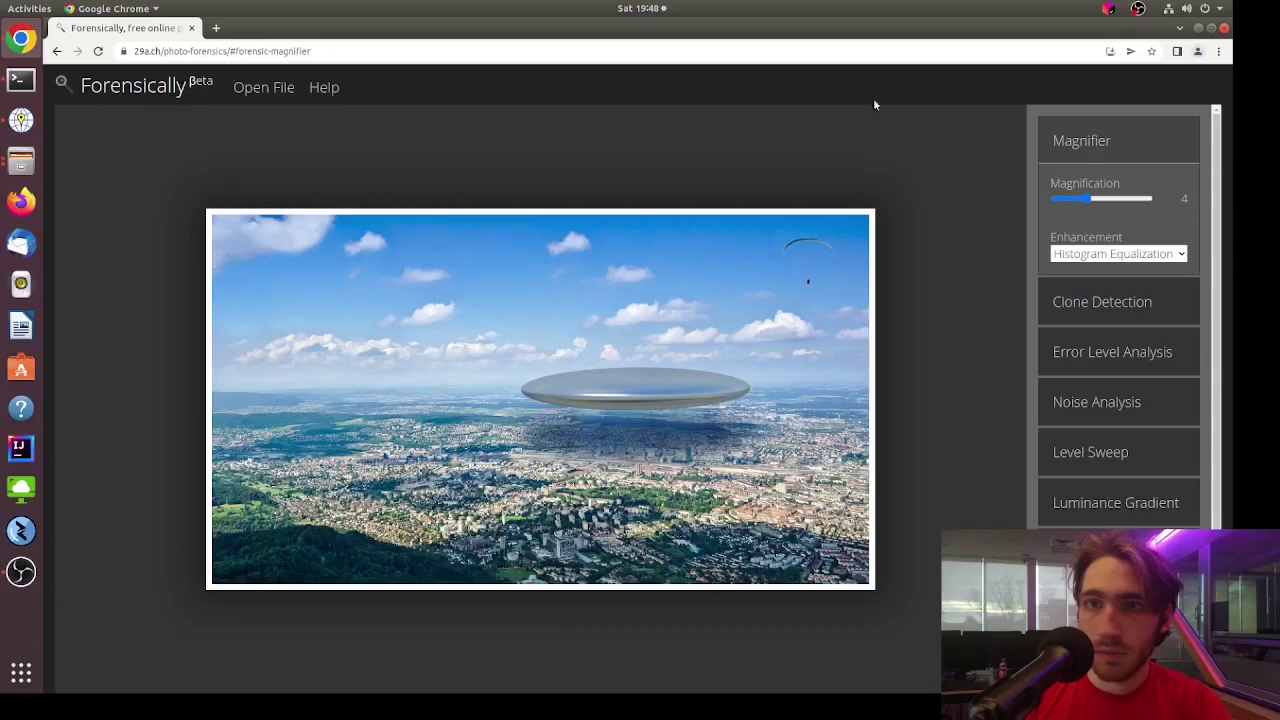
click(243, 87)
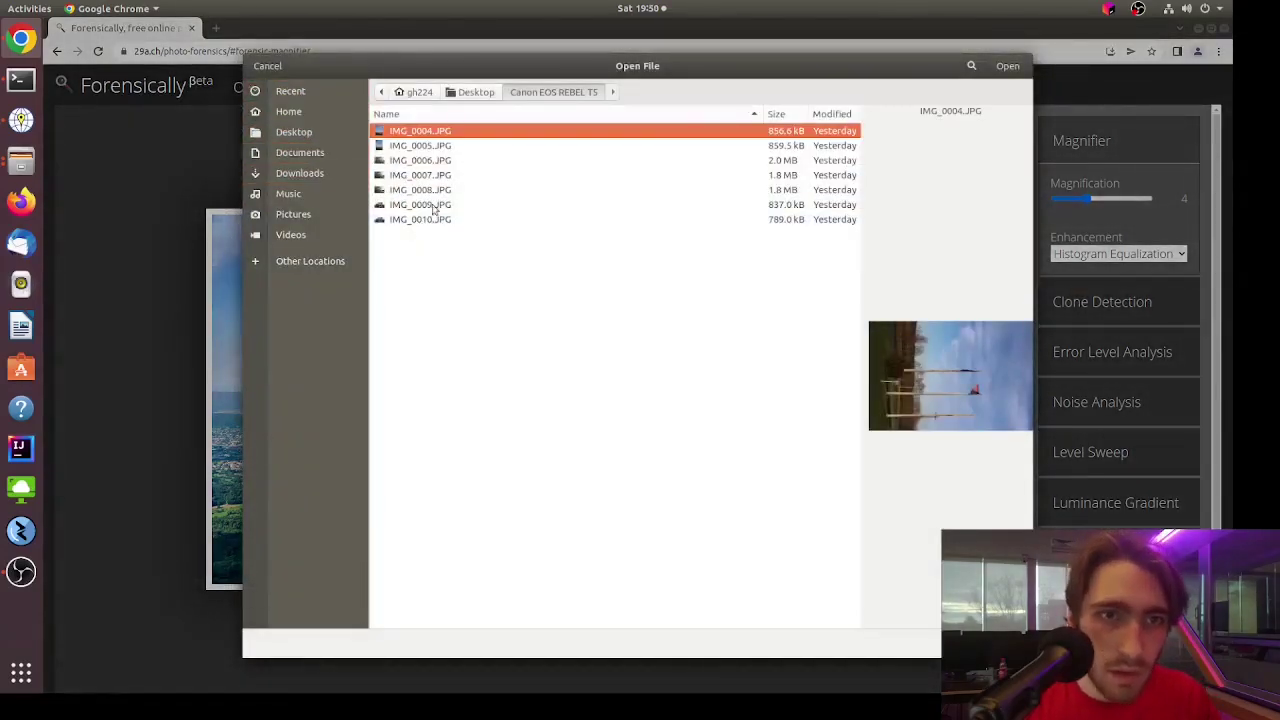
double_click(418, 206)
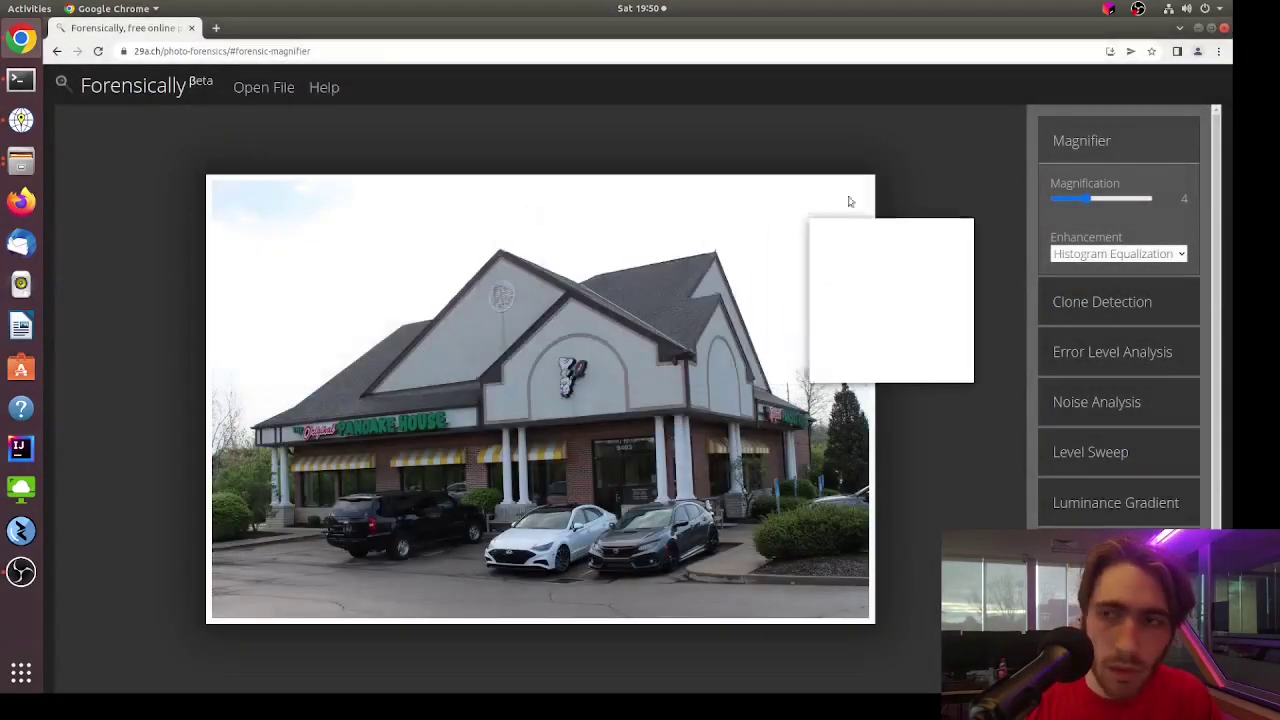
Display the photo's metadata and read through it from the camera make and model to the embedded thumbnail.
scroll(1063, 525, down, 3)
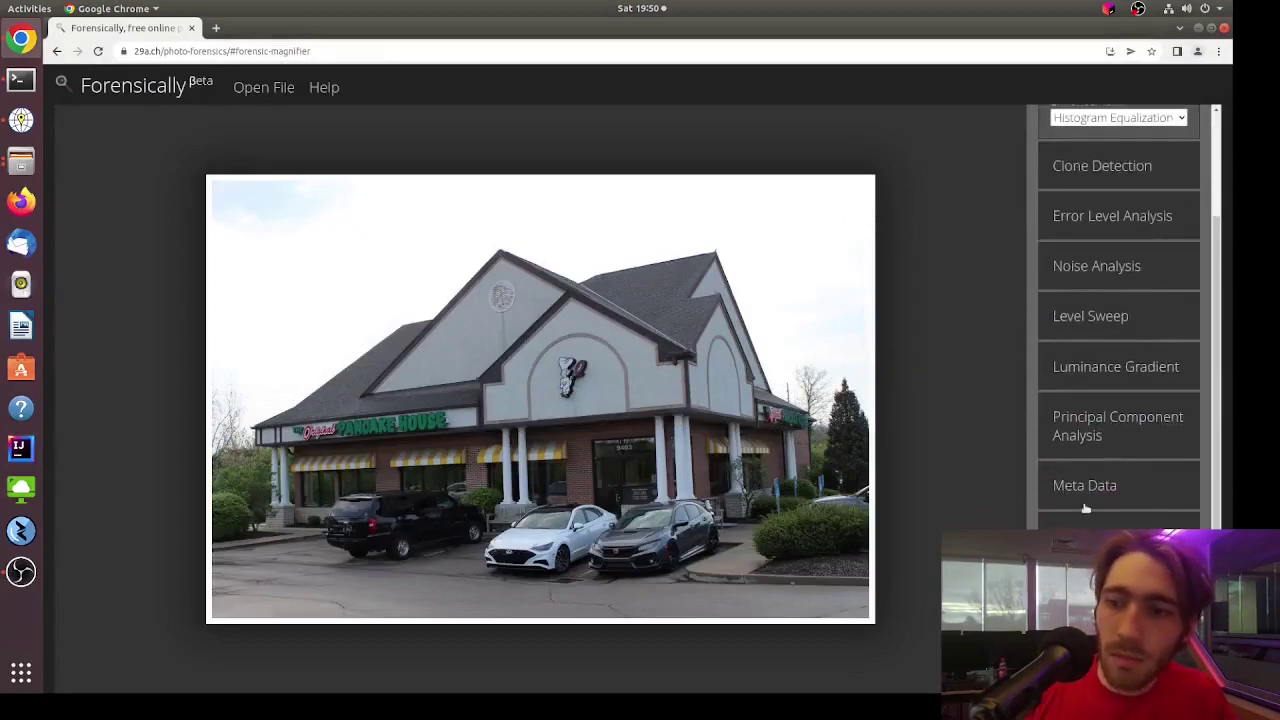
click(1088, 482)
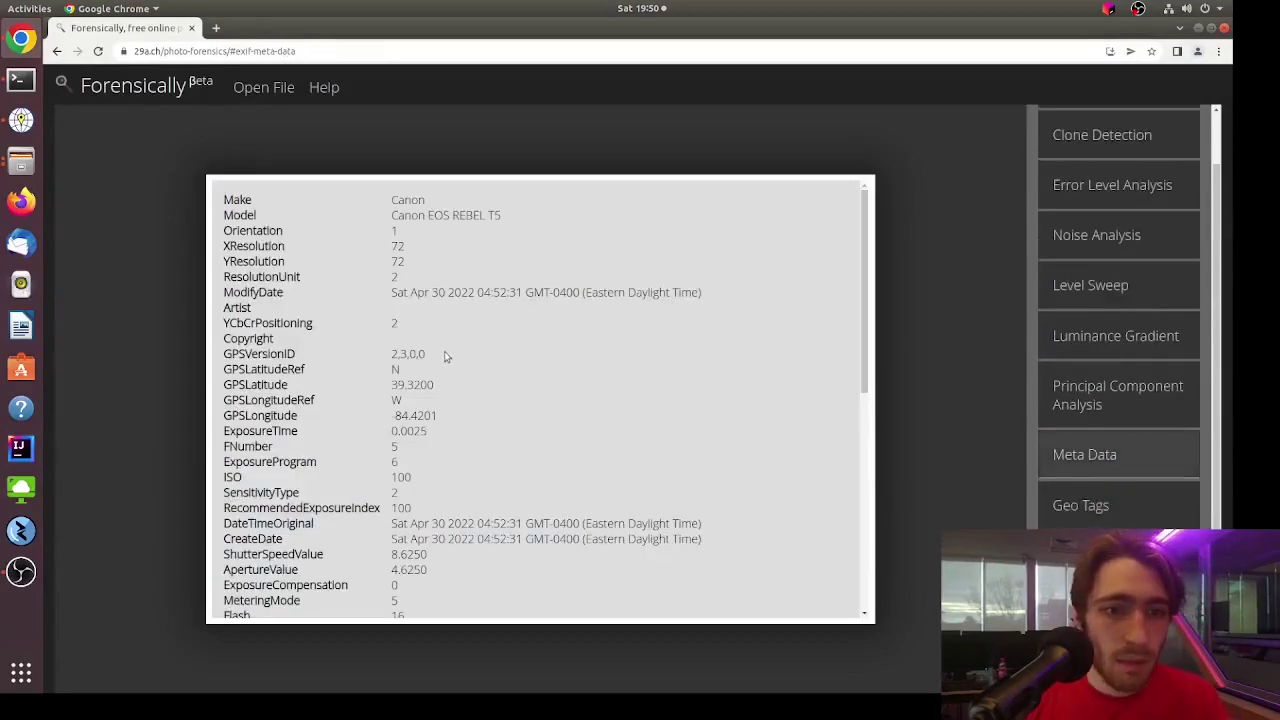
scroll(435, 245, down, 6)
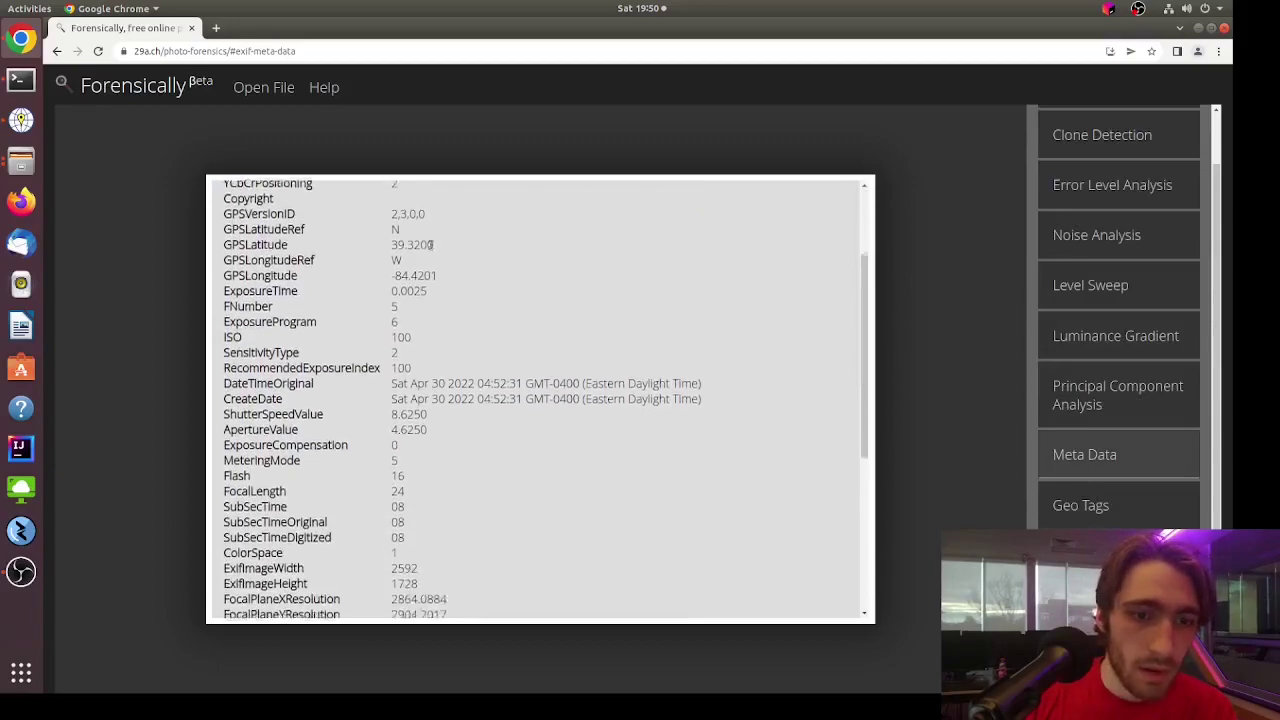
scroll(422, 253, down, 4)
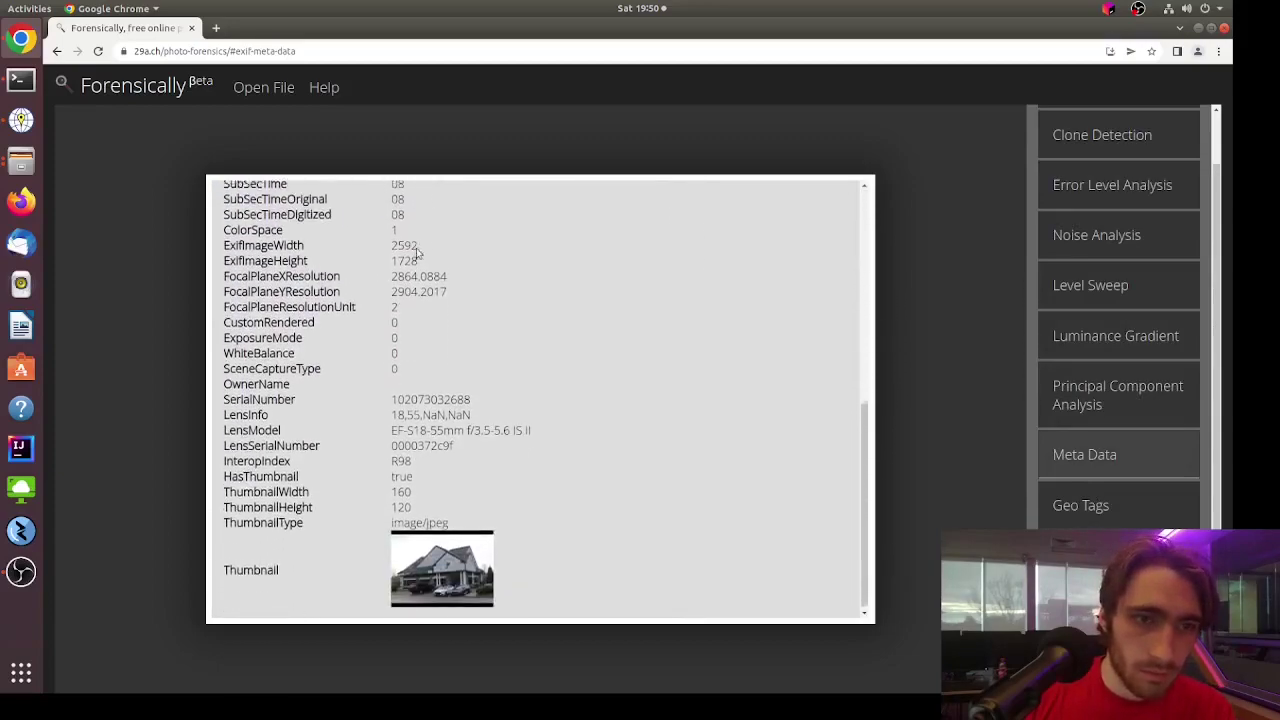
Show the photo's geo tags, view the location on OpenStreetMap, and return to Forensically.
click(1090, 500)
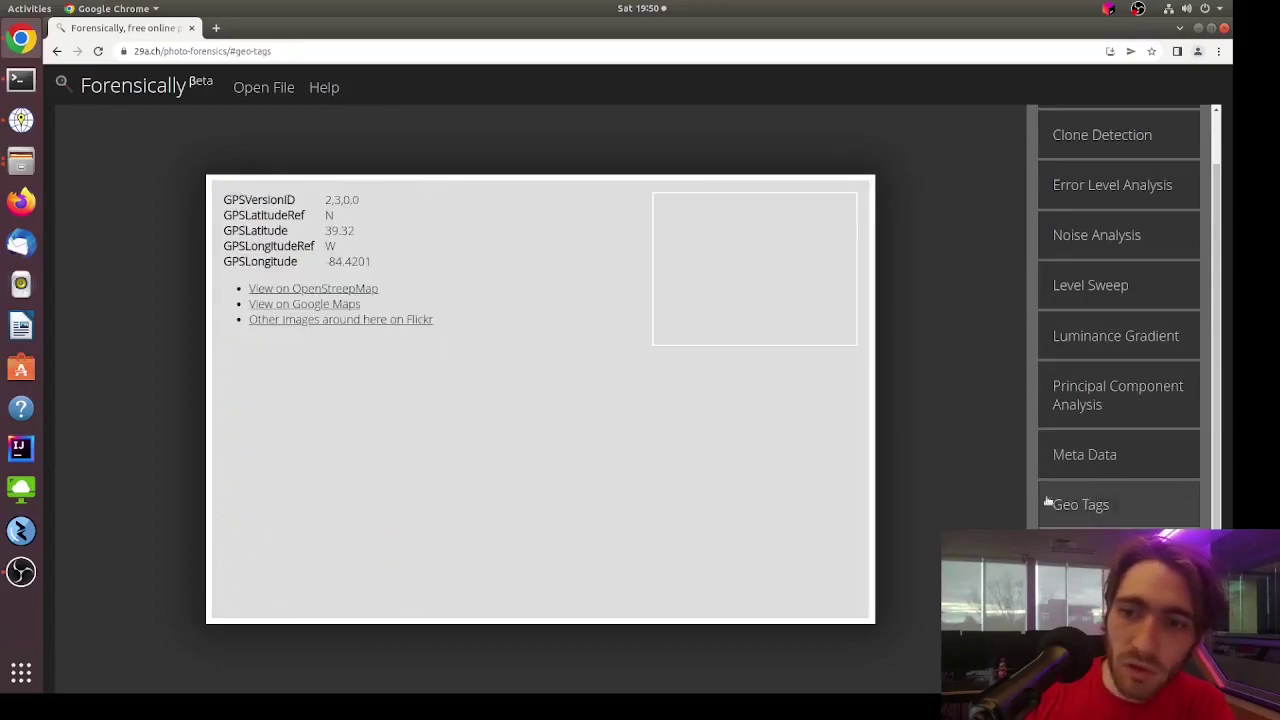
scroll(712, 250, up, 3)
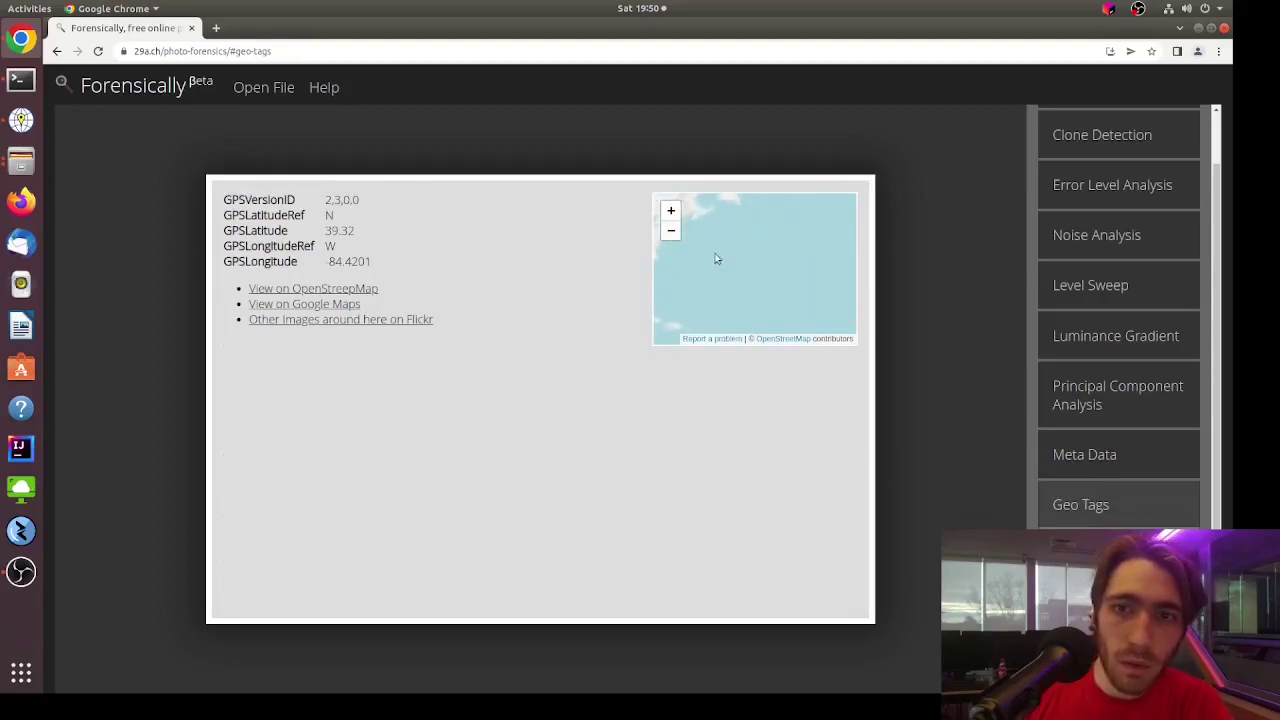
click(285, 289)
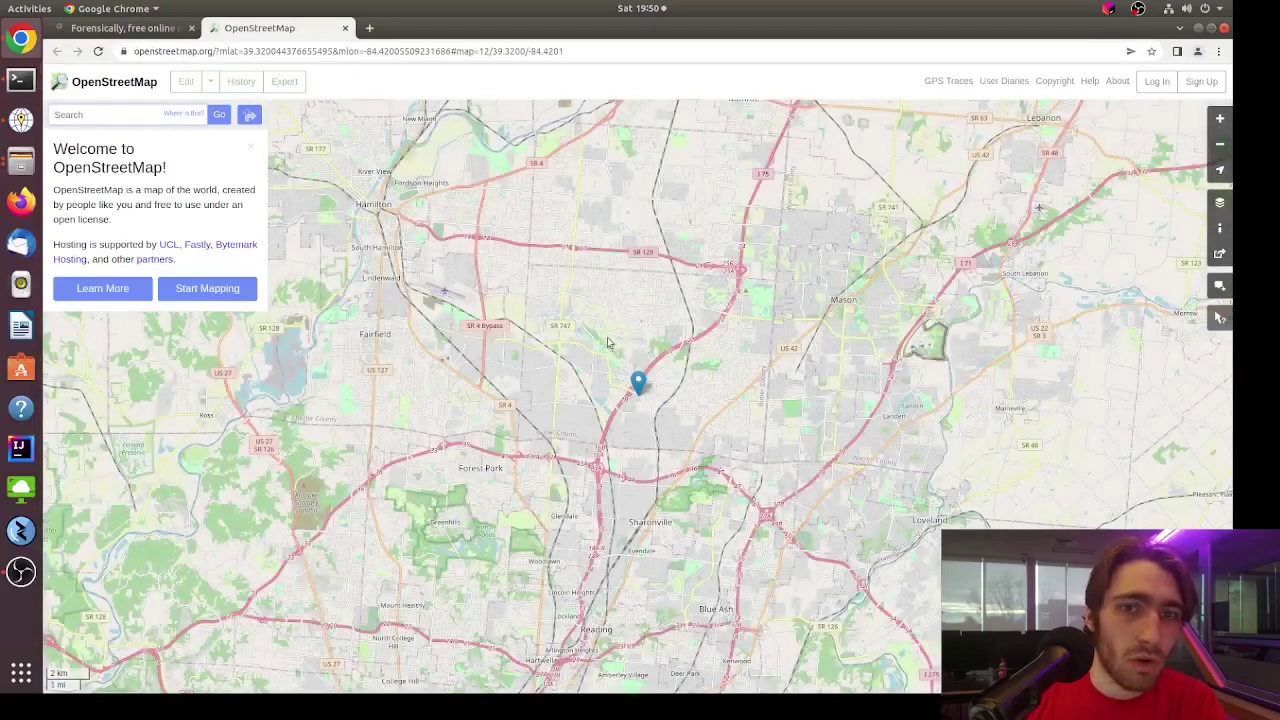
click(145, 34)
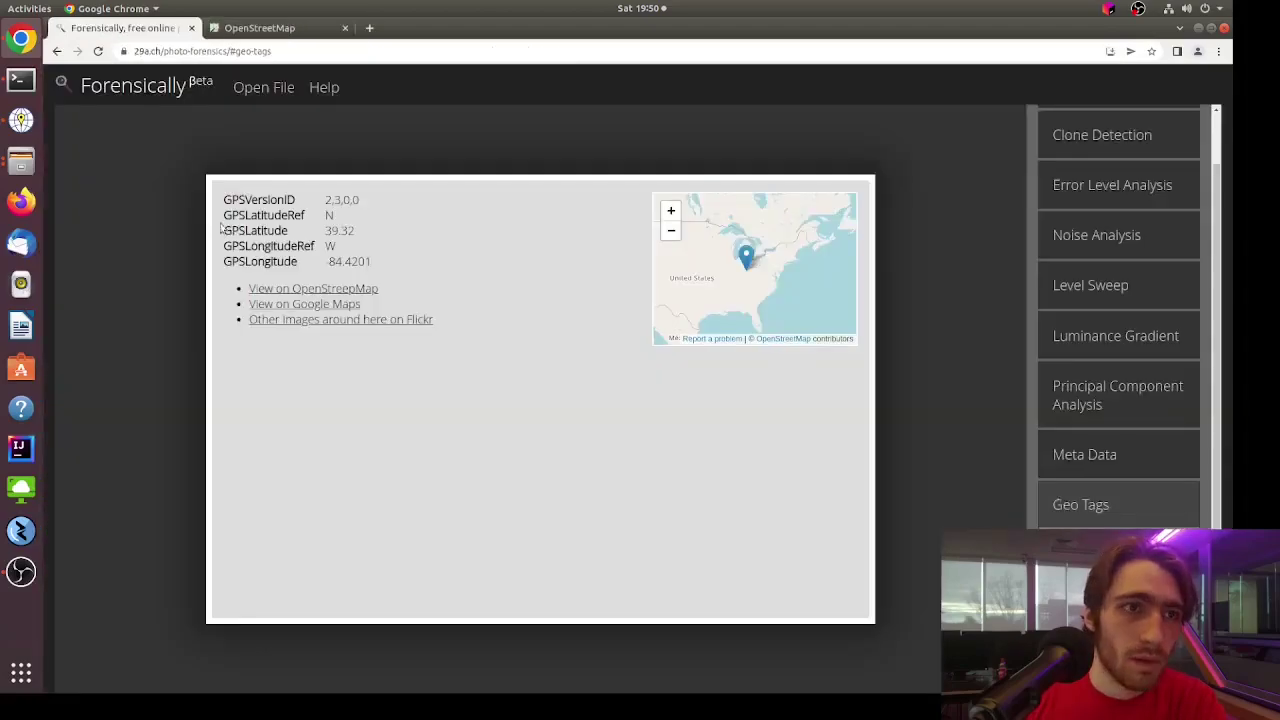
View the photo's location on Google Maps, inspect other images taken around it on Flickr, and return to Forensically.
click(308, 305)
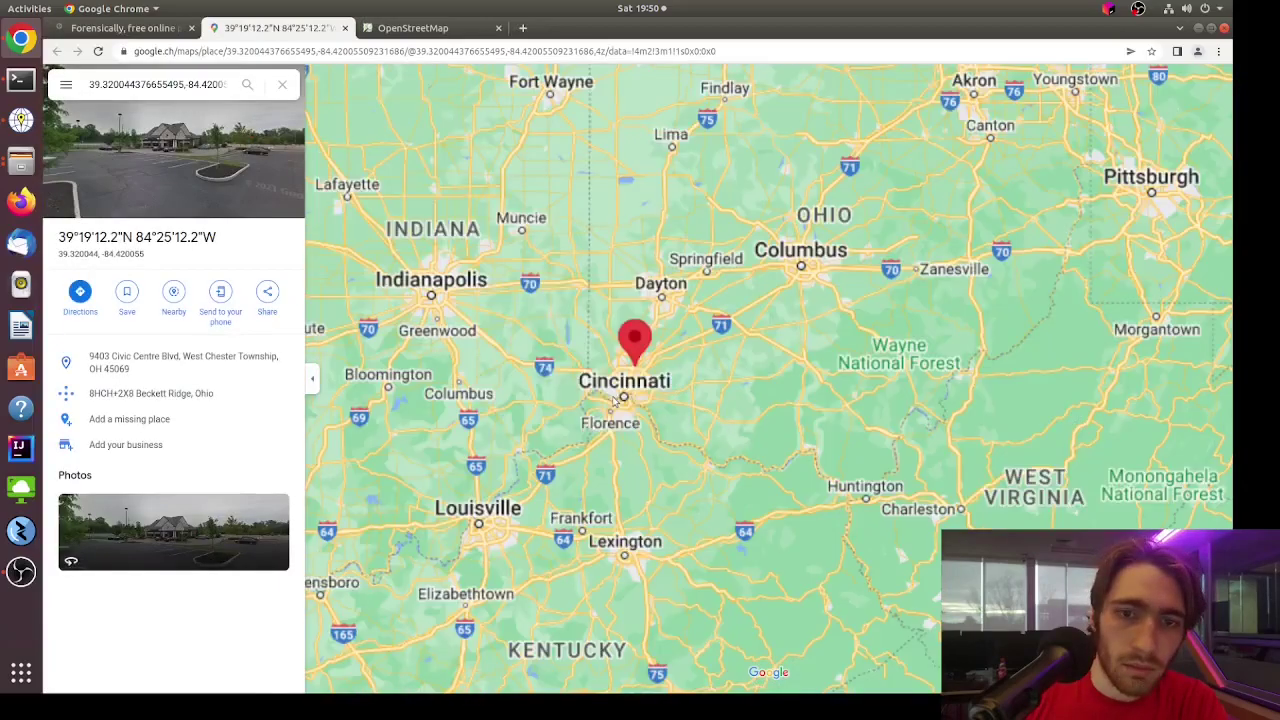
click(115, 29)
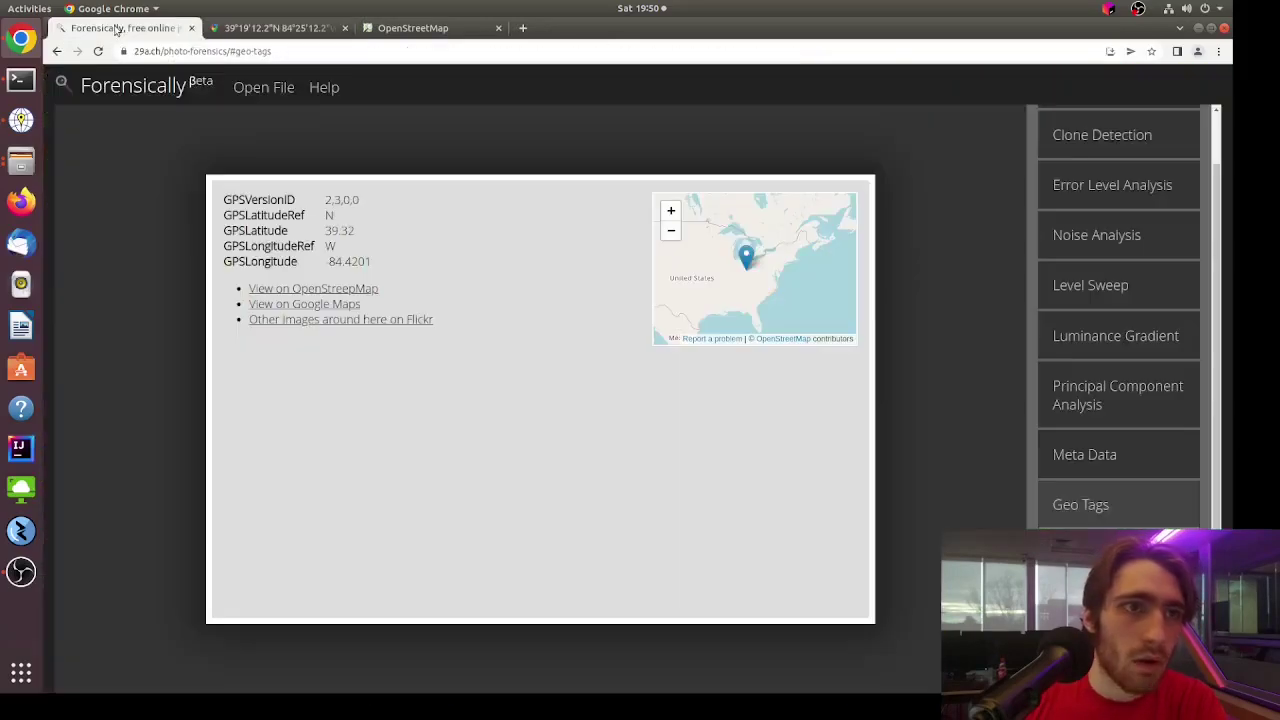
click(309, 320)
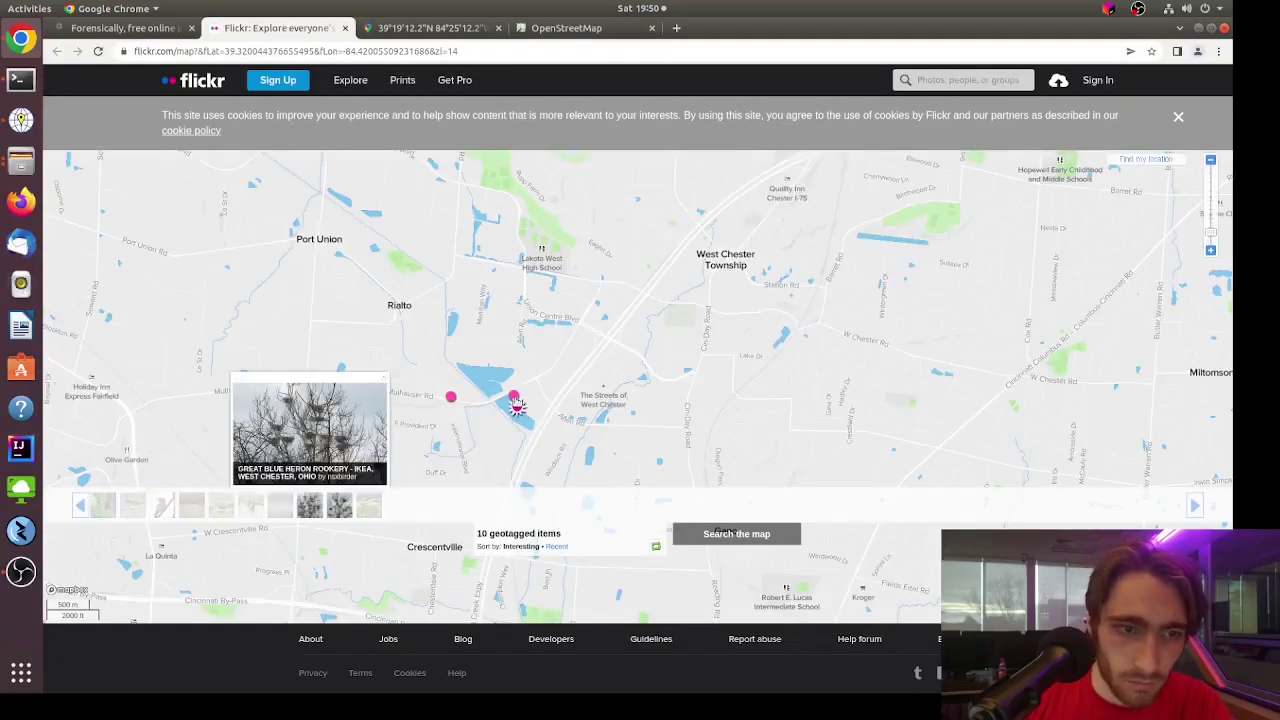
mouse_move(455, 400)
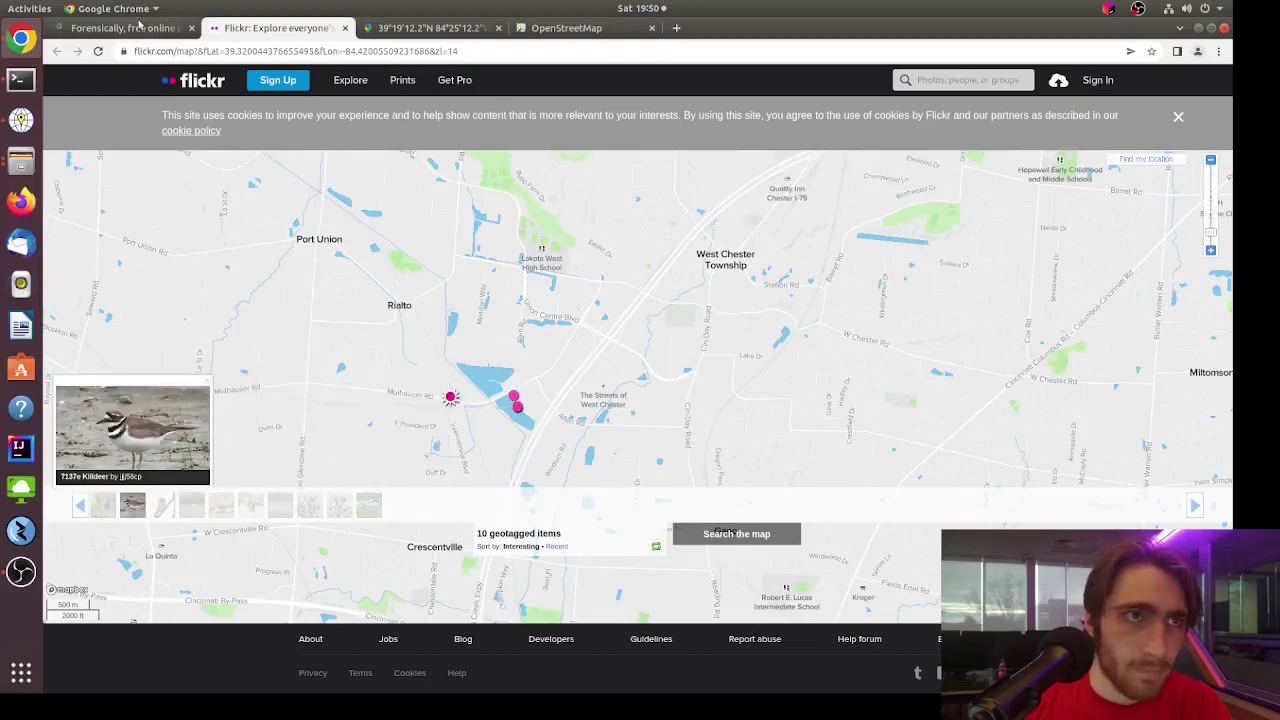
click(138, 28)
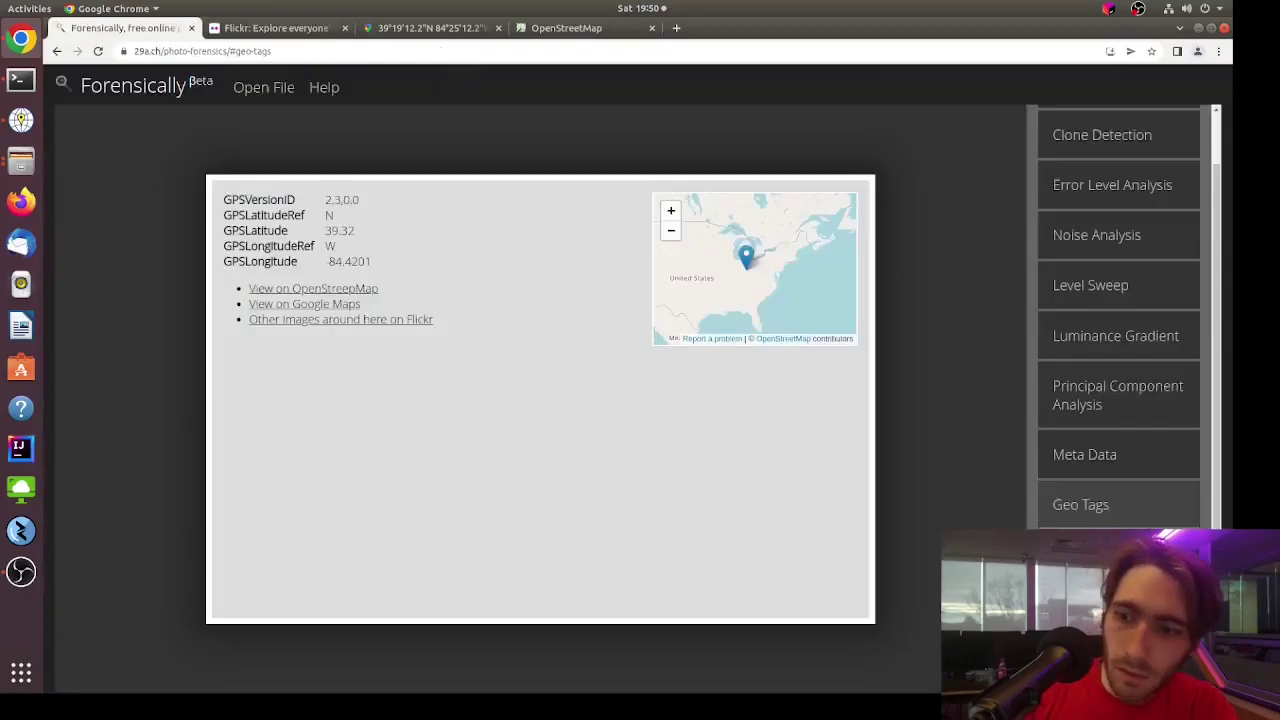
Review the photo's JPEG comments, quantization tables and structure, and display its thumbnail analysis.
click(1100, 555)
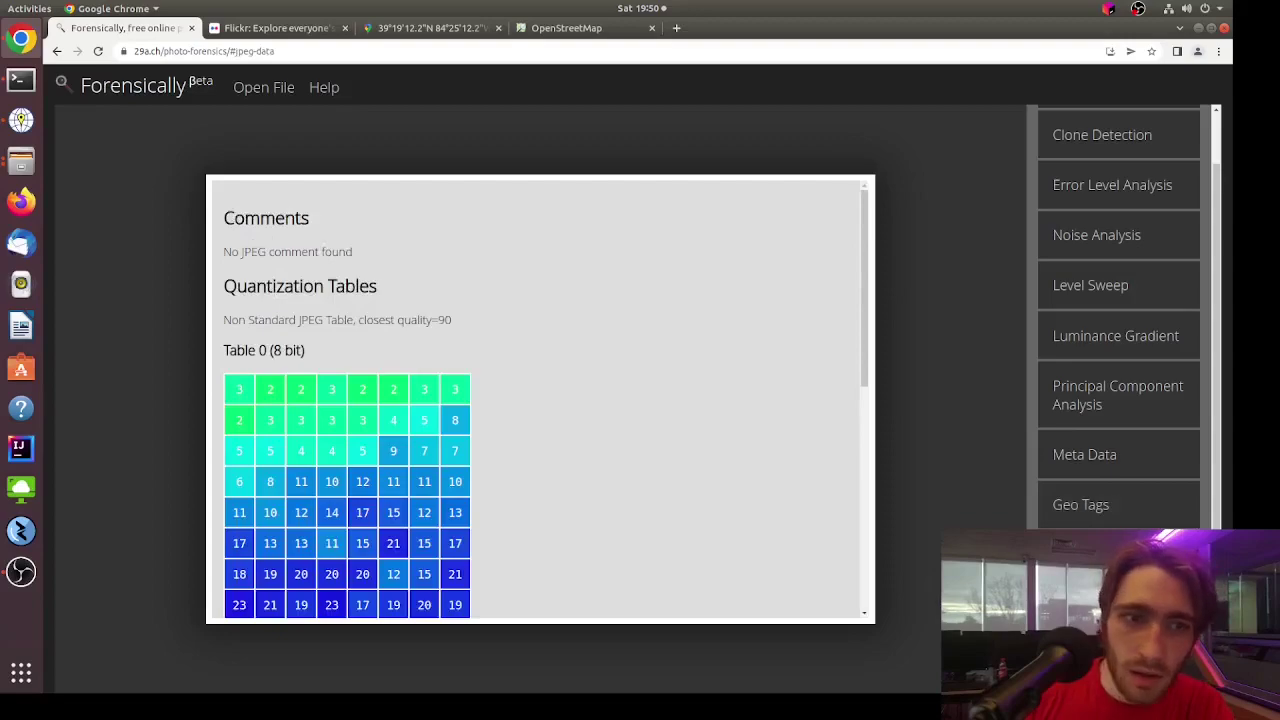
scroll(566, 451, down, 4)
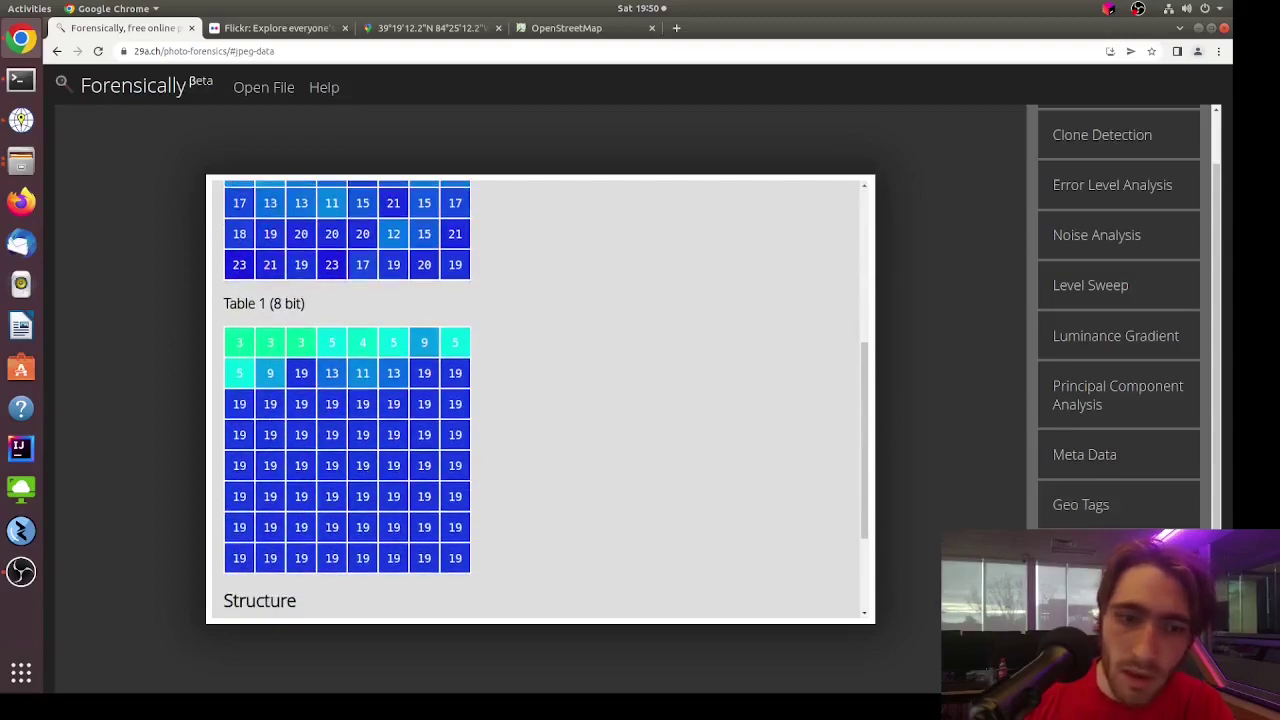
scroll(565, 437, down, 2)
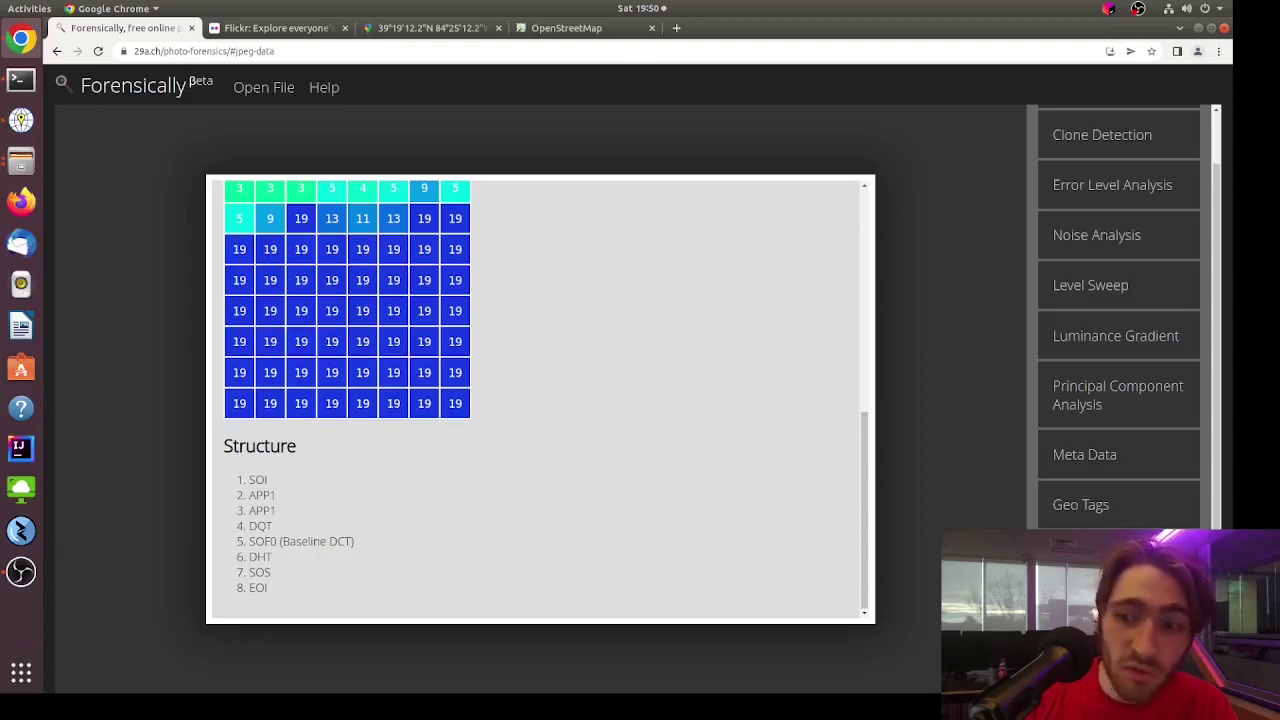
click(1111, 554)
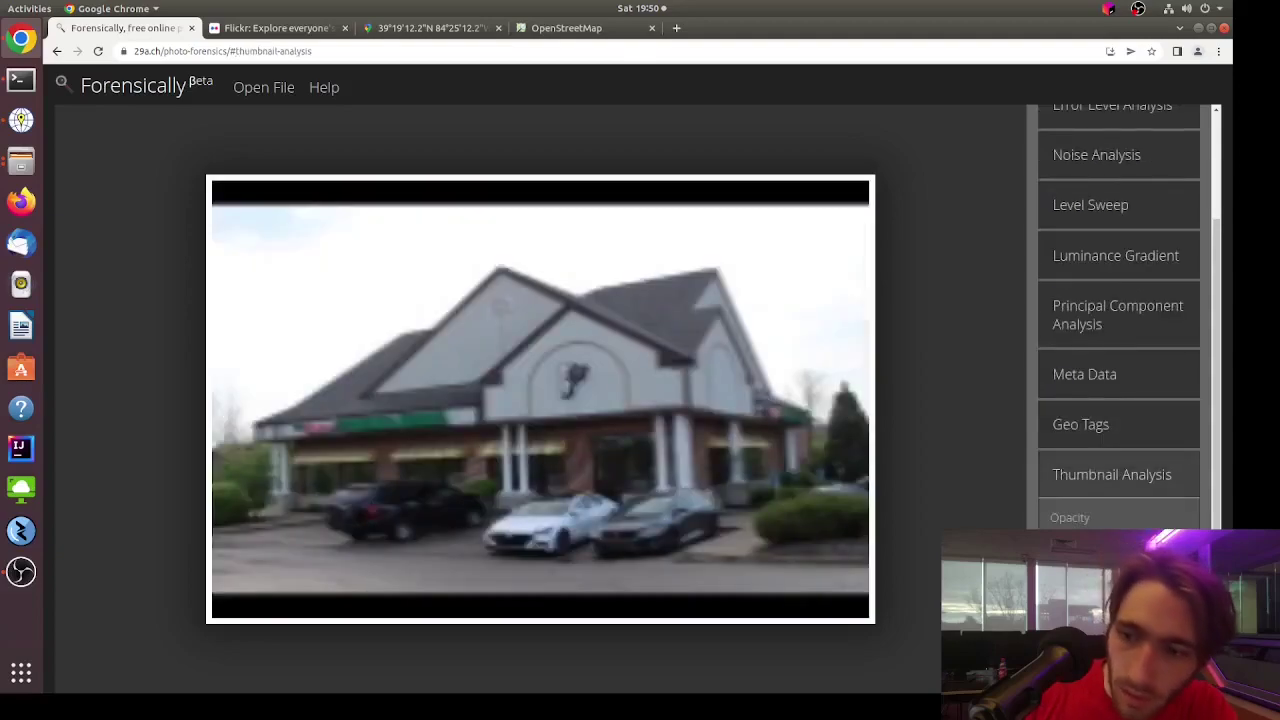
Extract the text strings embedded in IMG_0009.JPG and read through the camera, date and lens entries.
click(1108, 655)
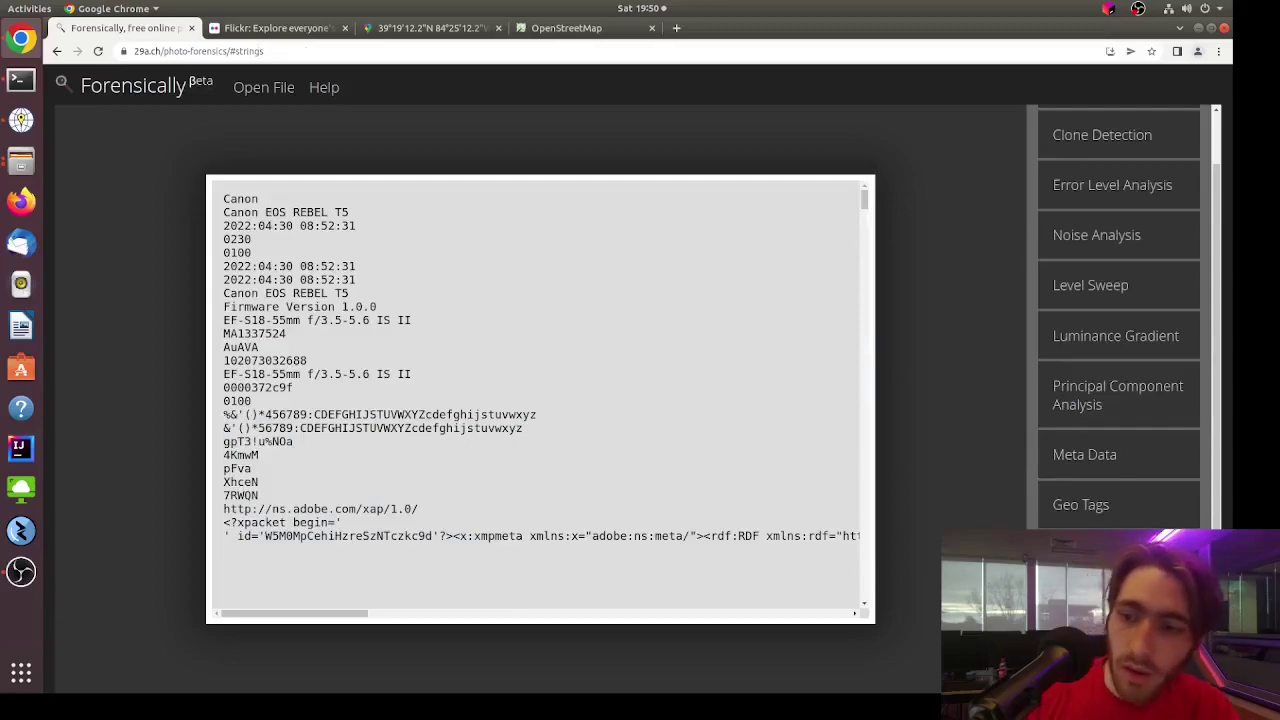
scroll(480, 350, down, 3)
scroll(484, 358, up, 3)
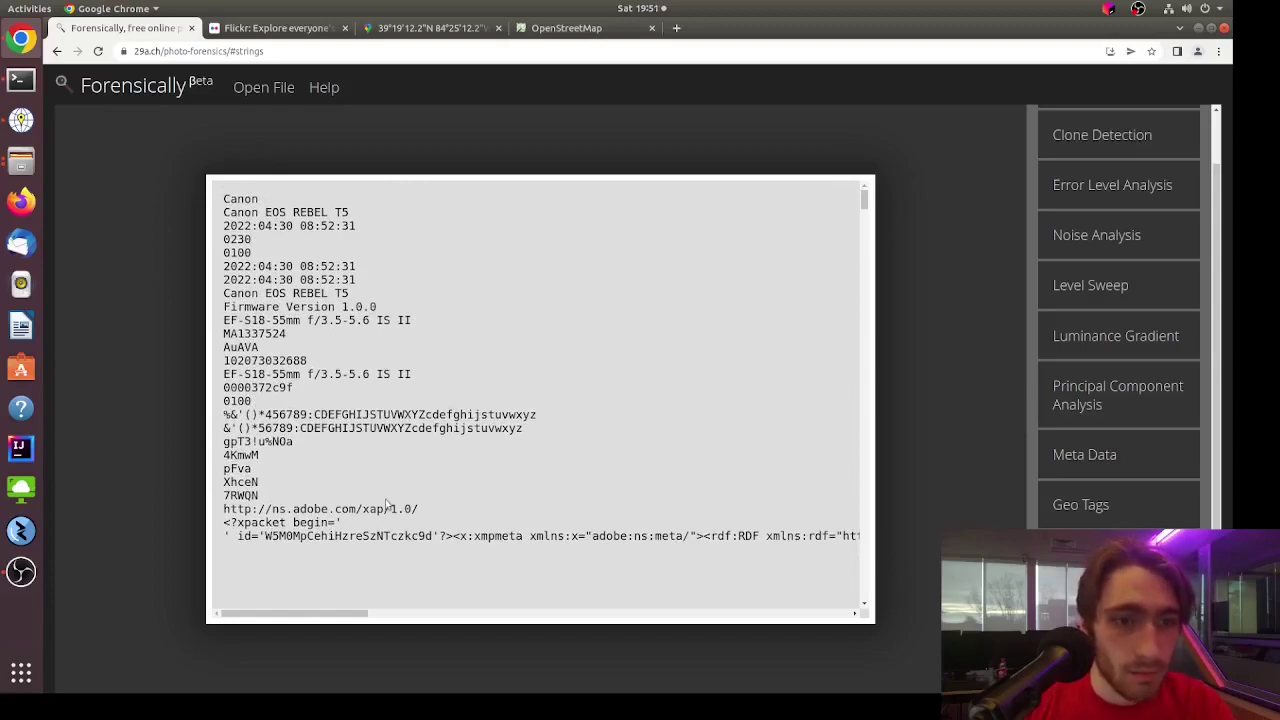
scroll(386, 504, down, 2)
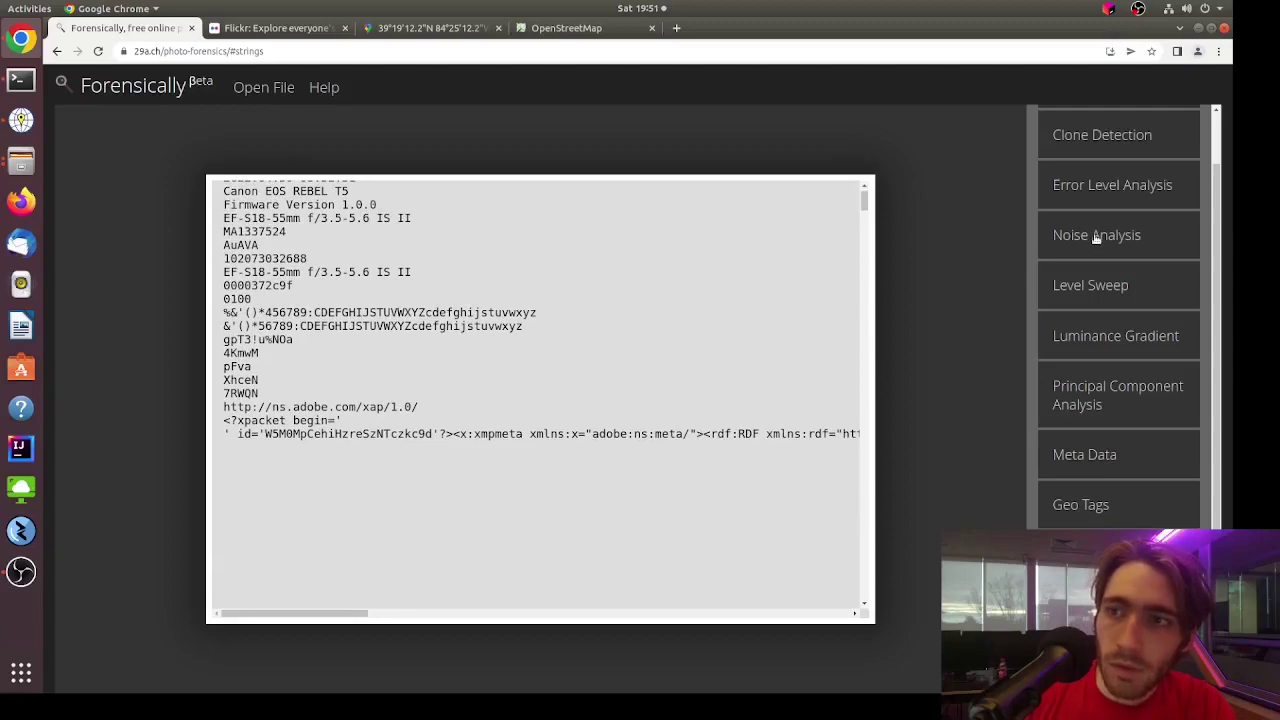
scroll(617, 433, up, 2)
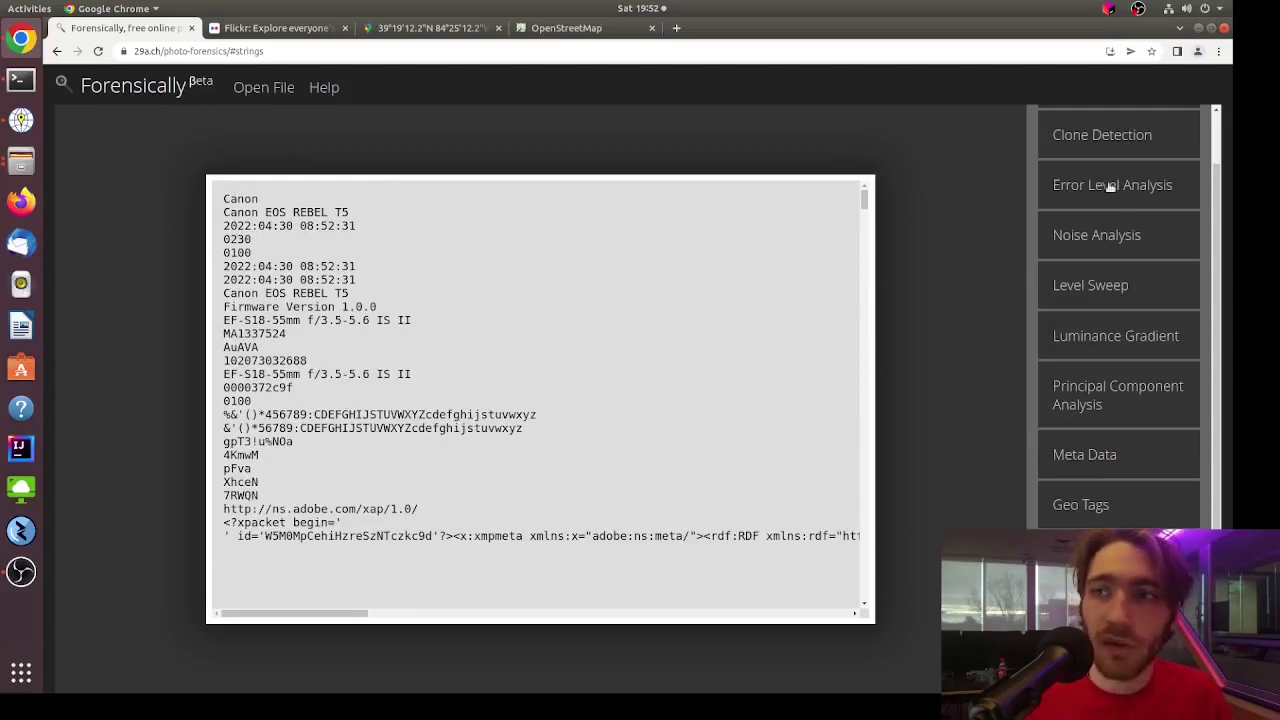
Inspect the storefront awnings with the Magnifier and run Clone Detection on the photo.
scroll(1107, 190, up, 1)
click(1095, 140)
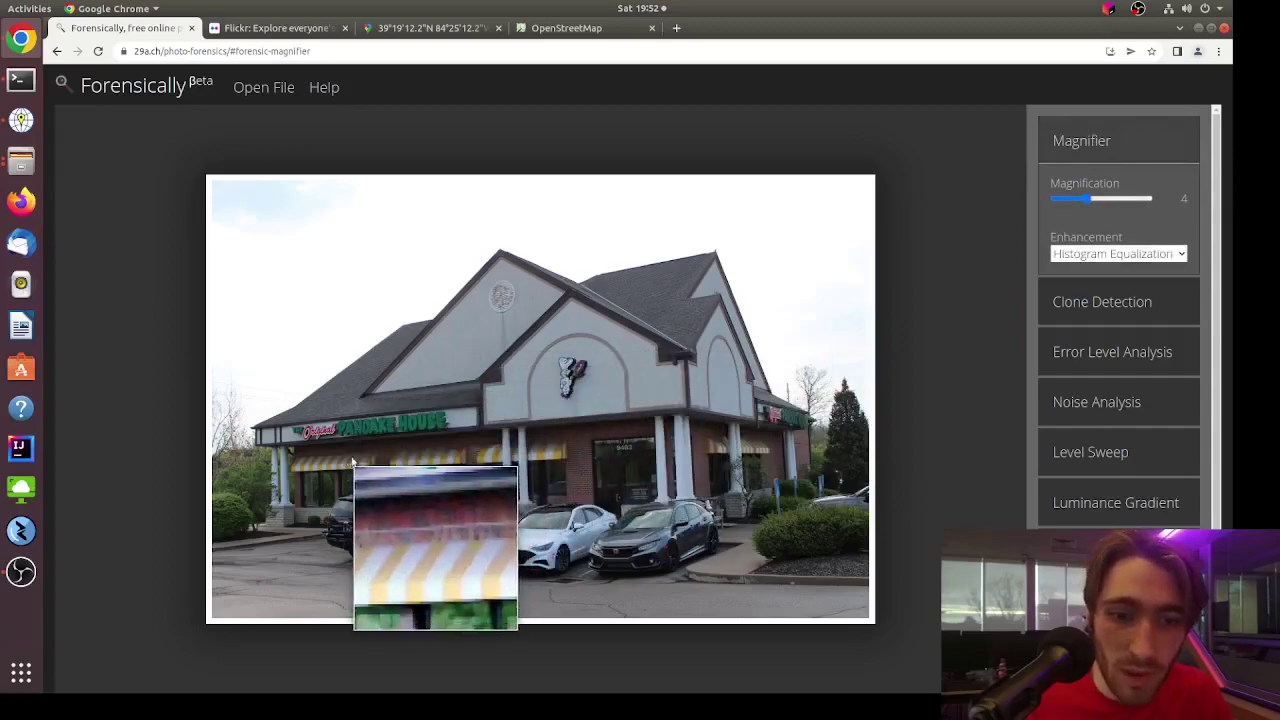
click(1098, 310)
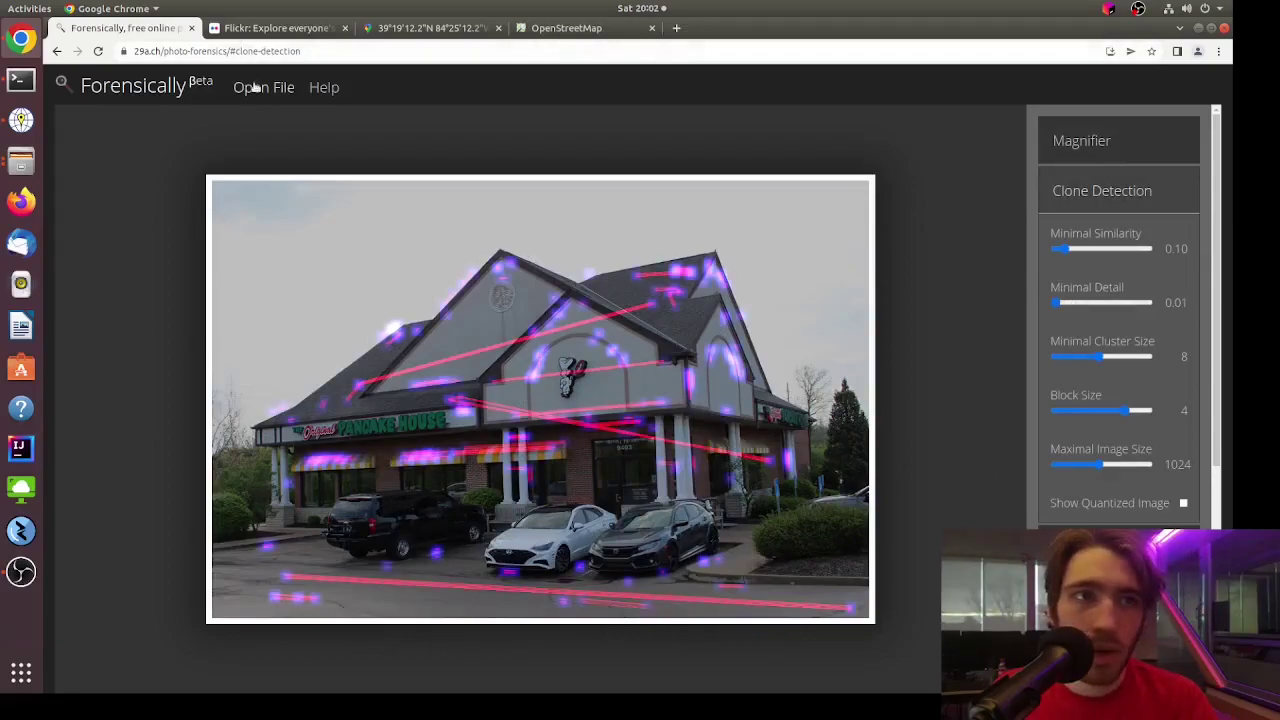
Load the edited photo IMG_0009_e1.jpg from the Desktop folder for clone detection.
click(256, 88)
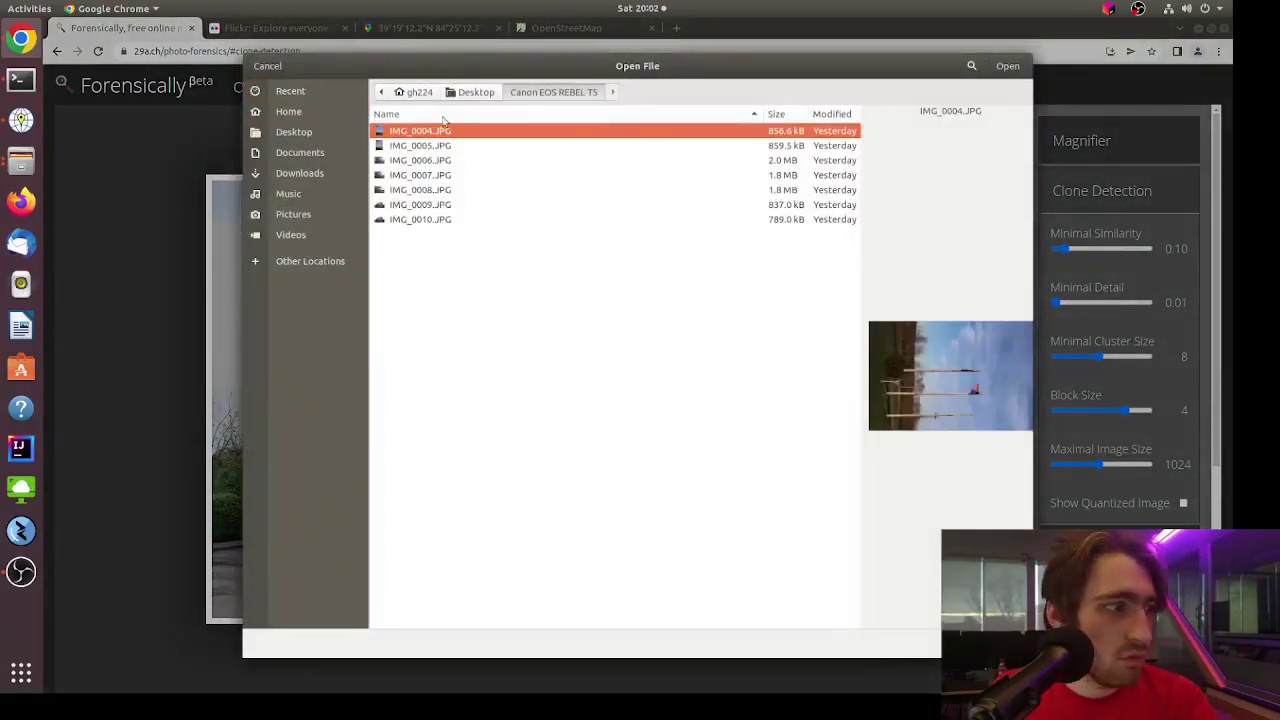
click(476, 92)
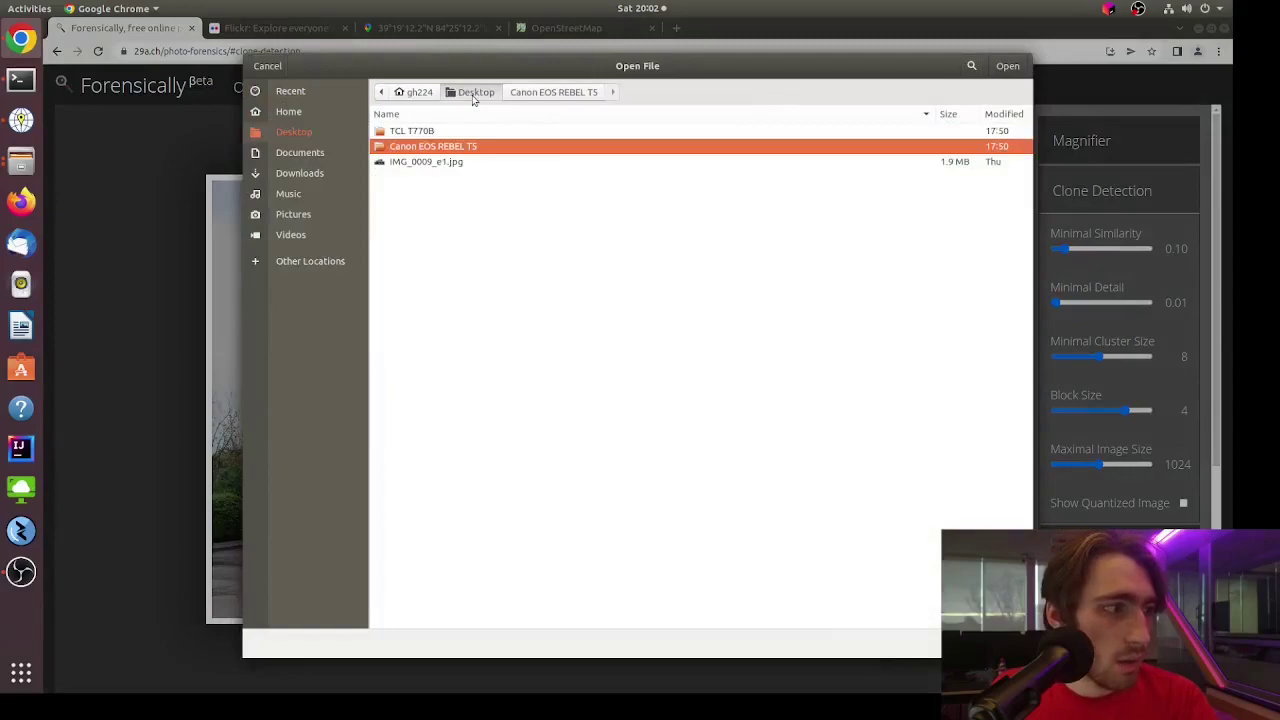
double_click(754, 163)
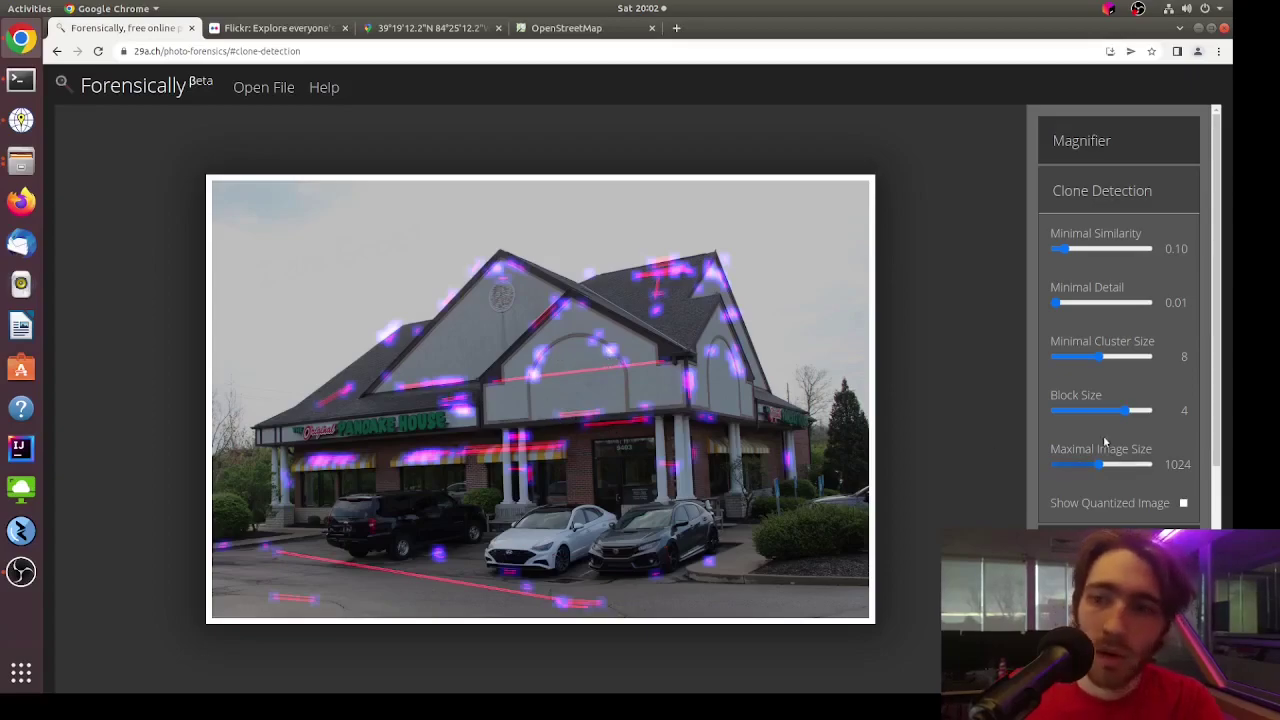
Set the Clone Detection block size to 3 and enable Show Quantized Image.
drag(1127, 410, 1096, 411)
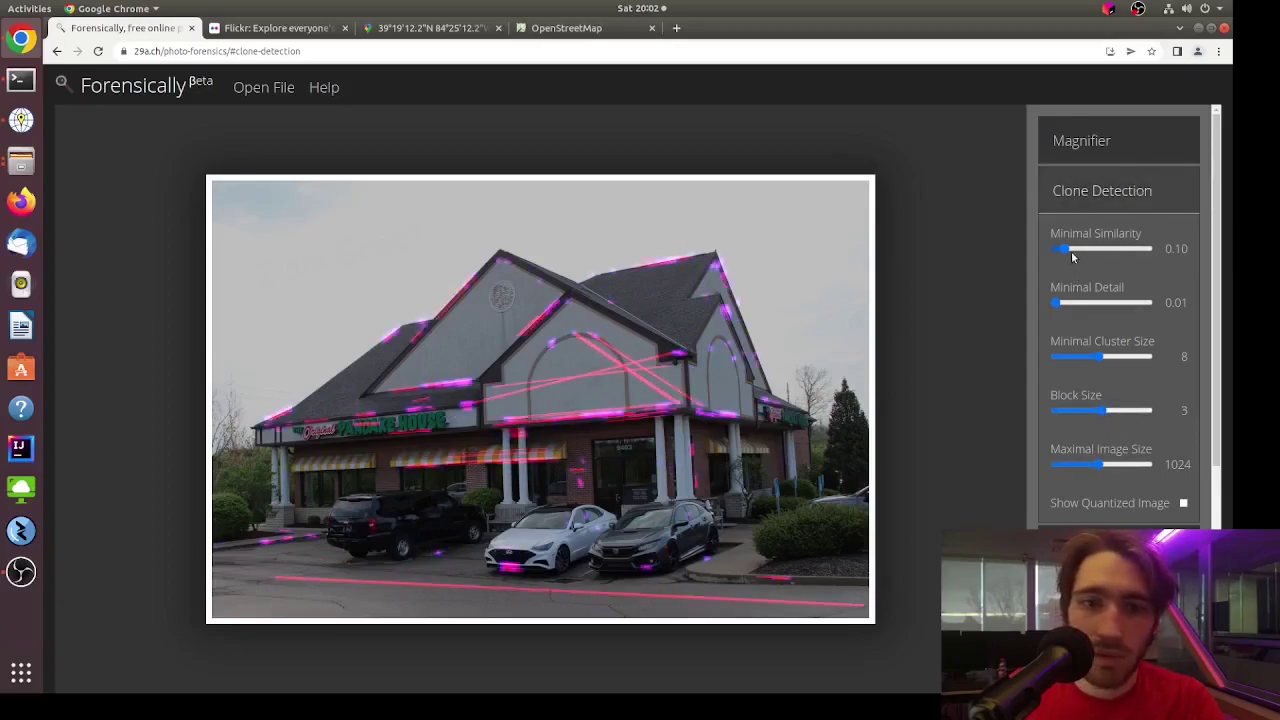
click(1183, 504)
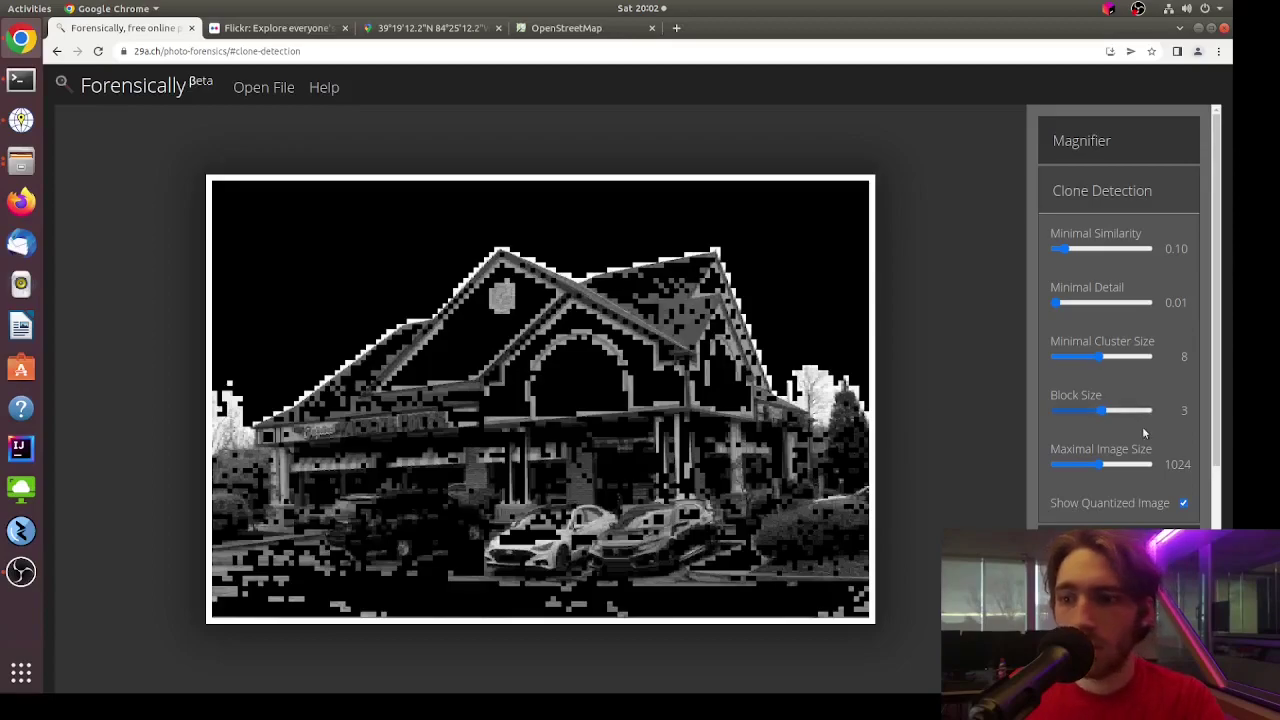
Extract the text strings from IMG_0009_e1.jpg and highlight the word "Photoshop" in the first entry.
scroll(1122, 427, down, 3)
scroll(1120, 475, down, 2)
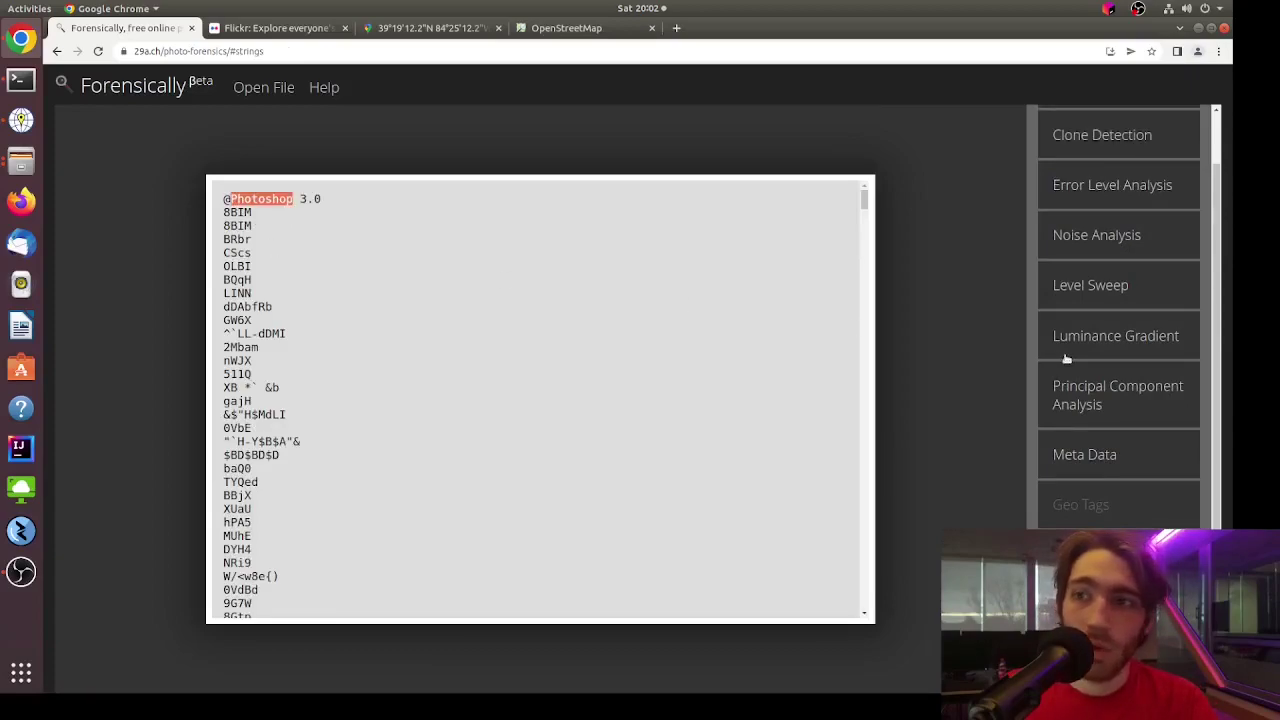
Set the Magnifier enhancement to Auto Contrast and inspect the edited photo of the building.
scroll(1066, 358, up, 1)
scroll(1108, 215, up, 2)
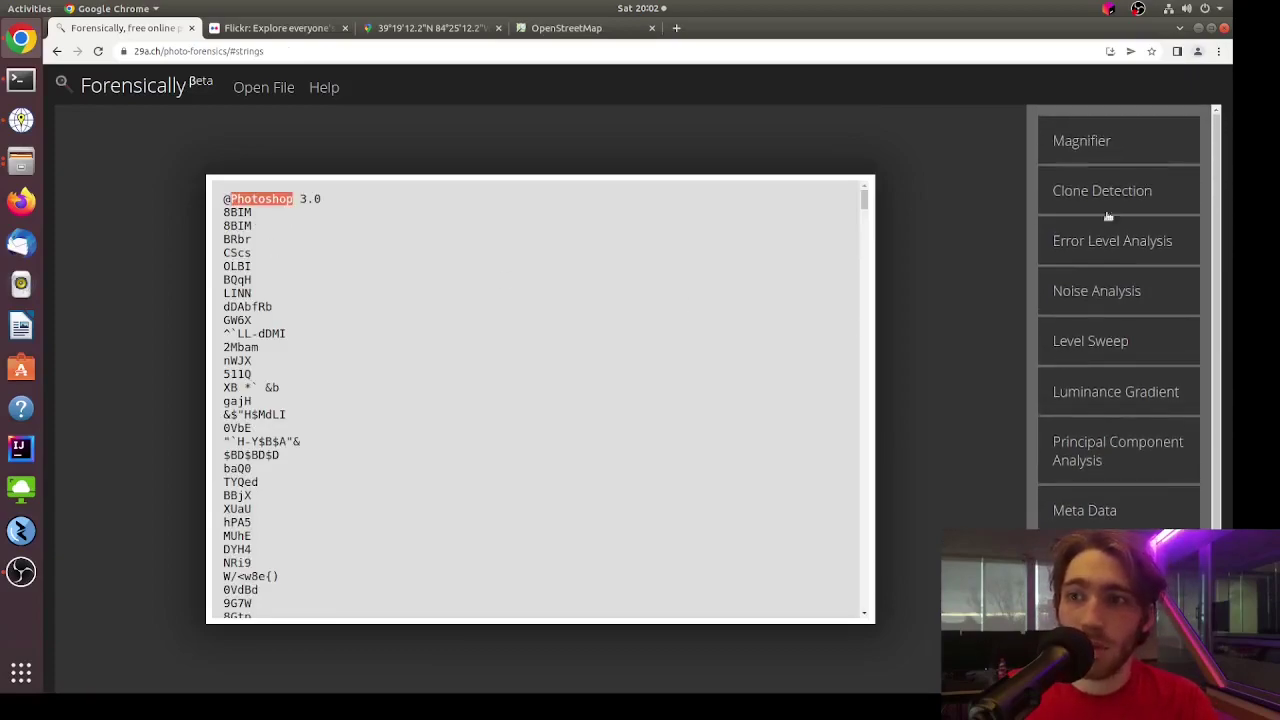
click(1114, 140)
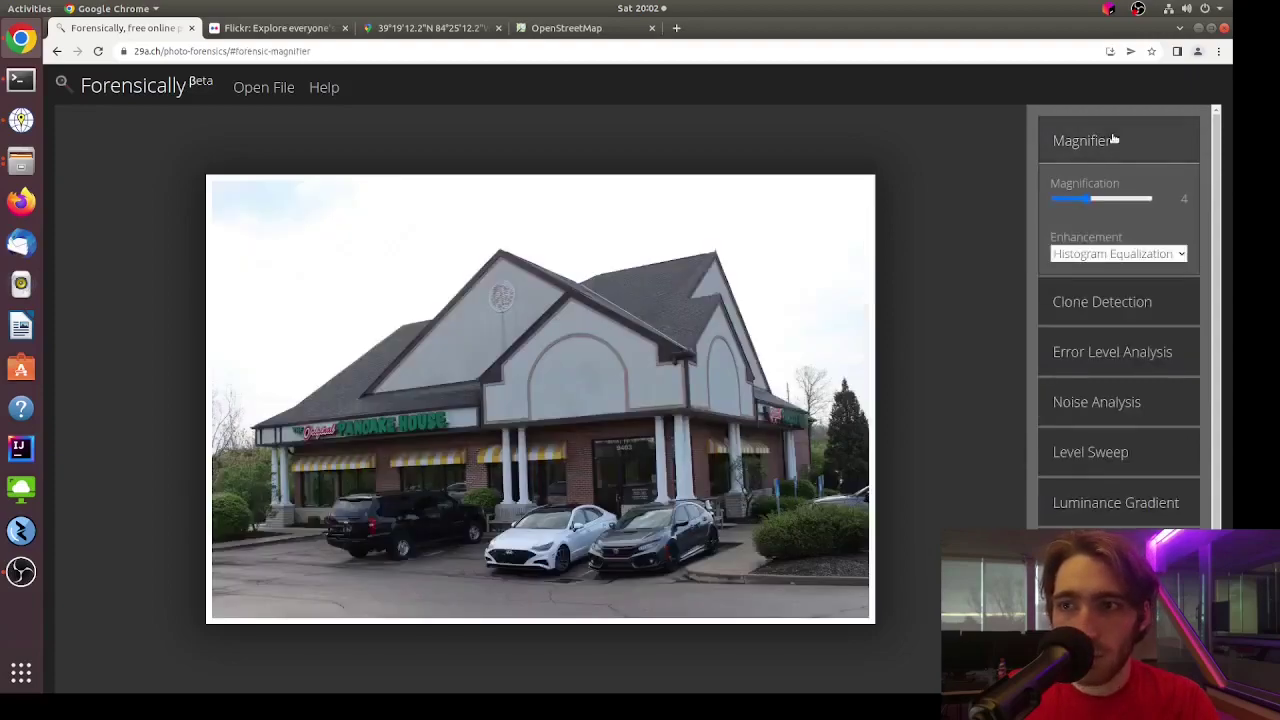
click(1100, 256)
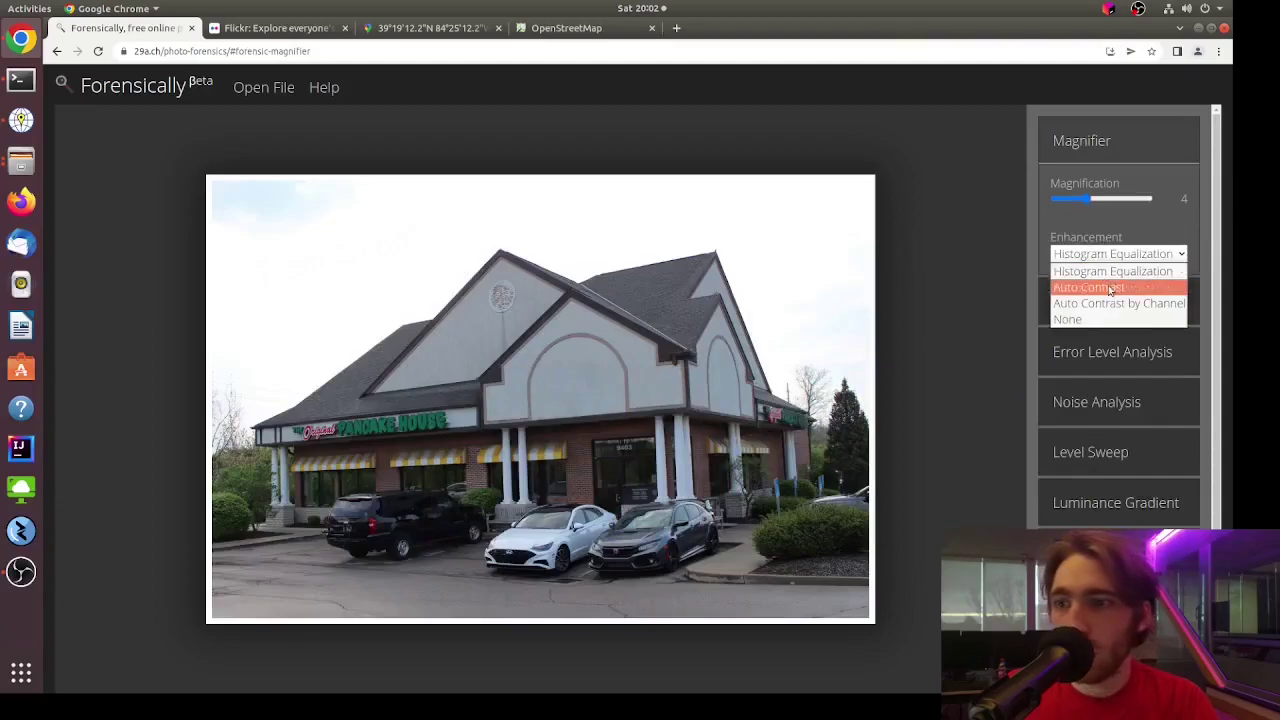
click(1109, 289)
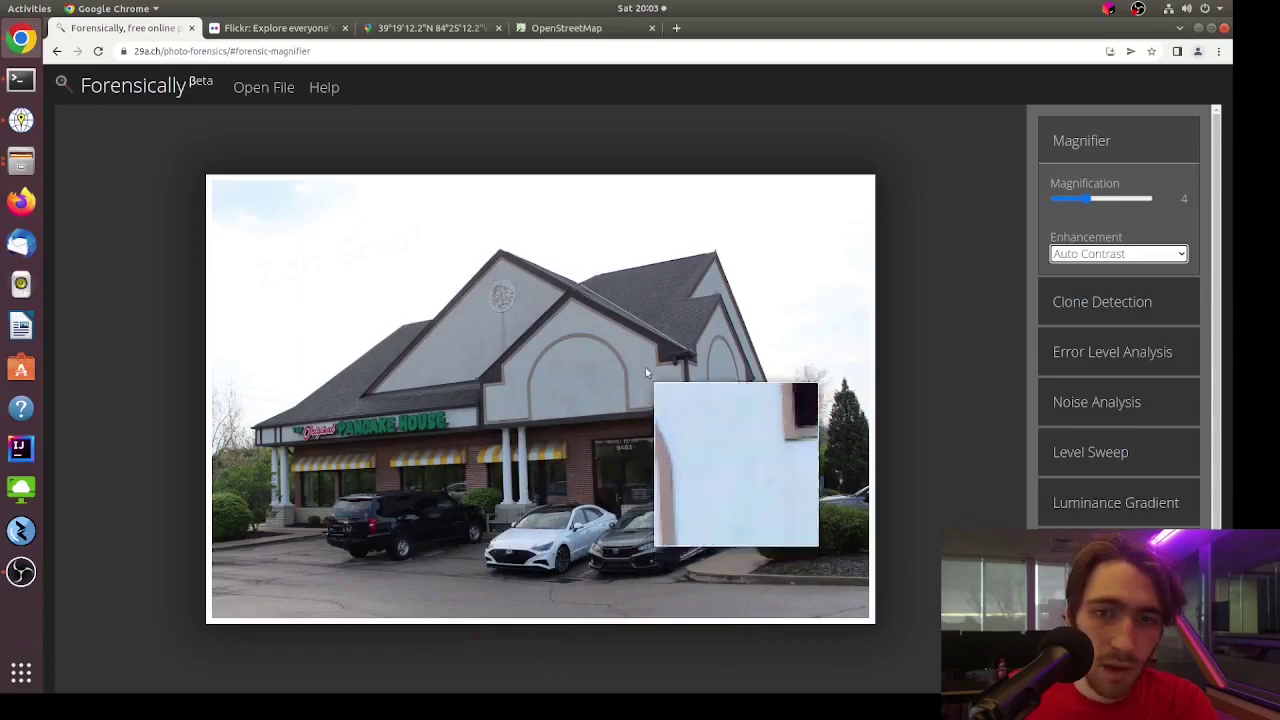
click(946, 312)
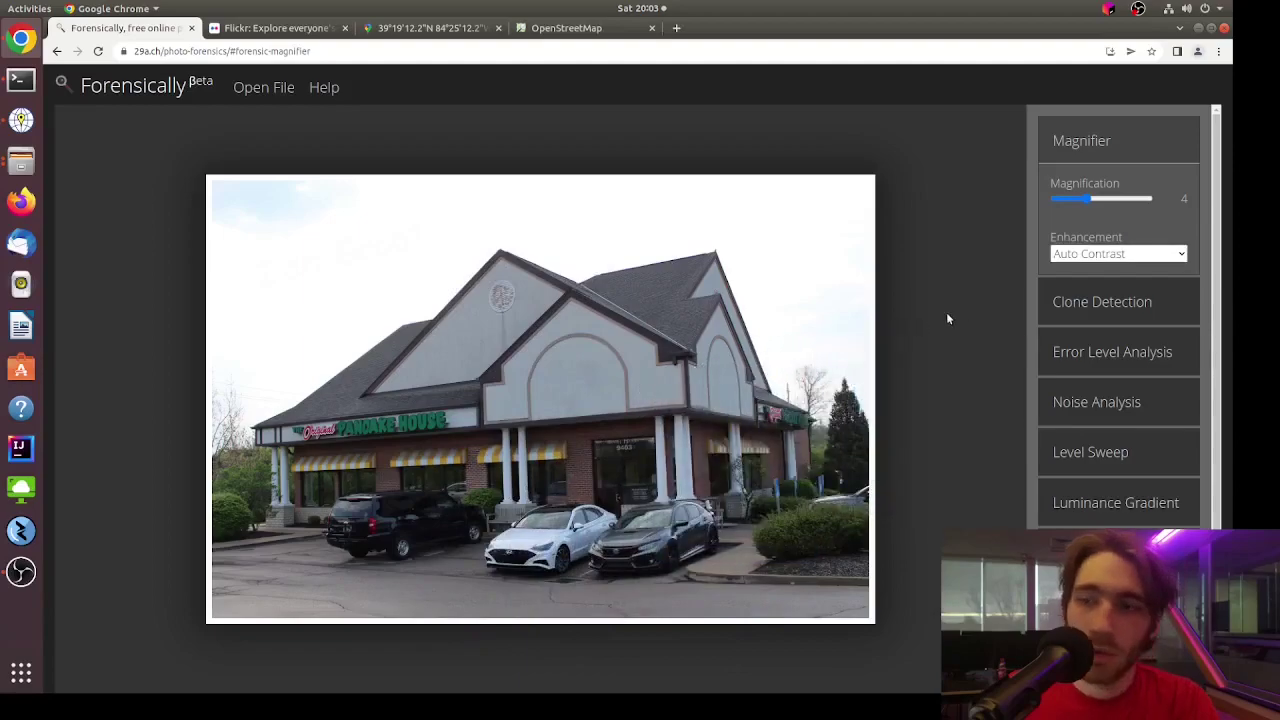
Run Error Level Analysis on the edited photo with Error Scale 100 and JPEG Quality 100.
click(1113, 352)
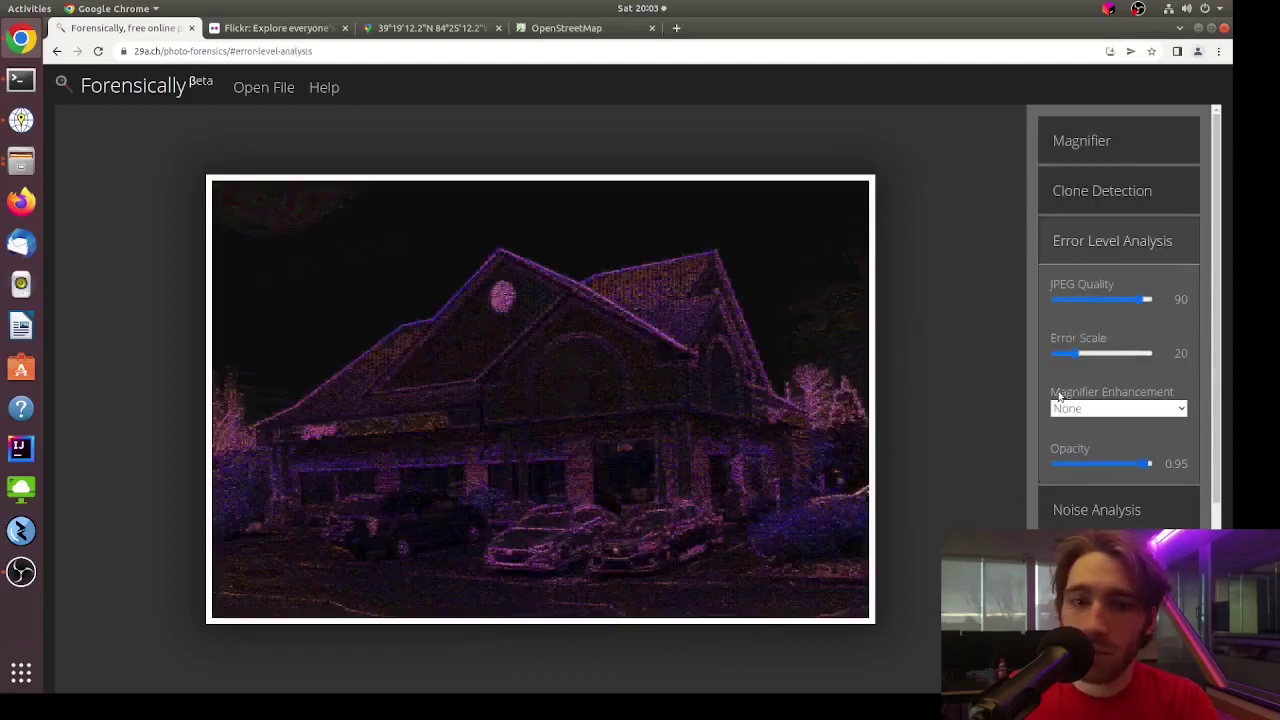
drag(1078, 354, 1153, 354)
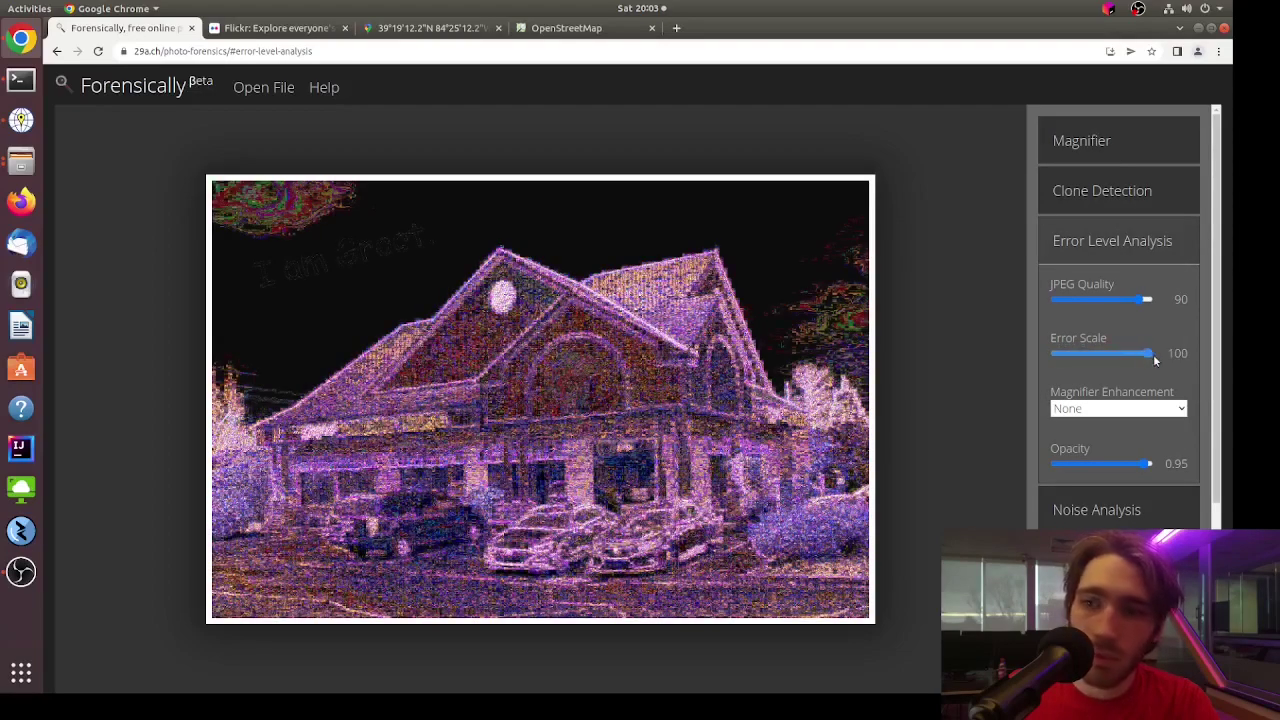
click(1147, 300)
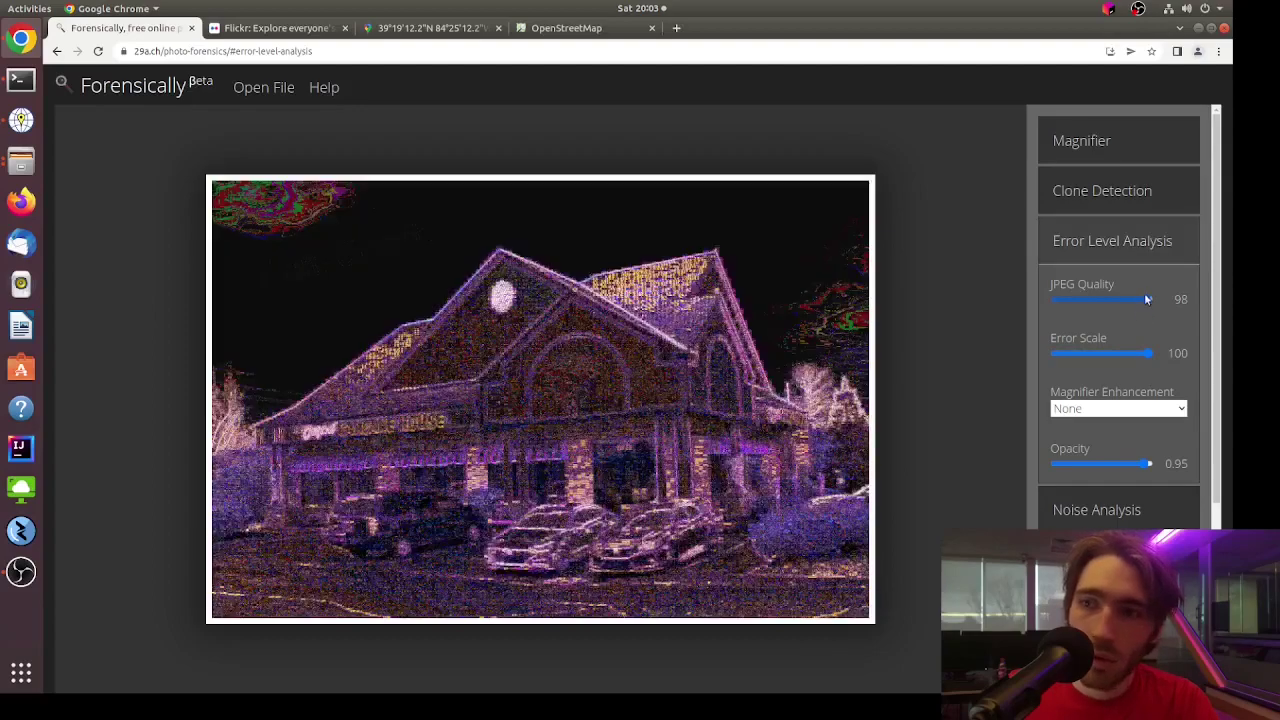
click(1156, 300)
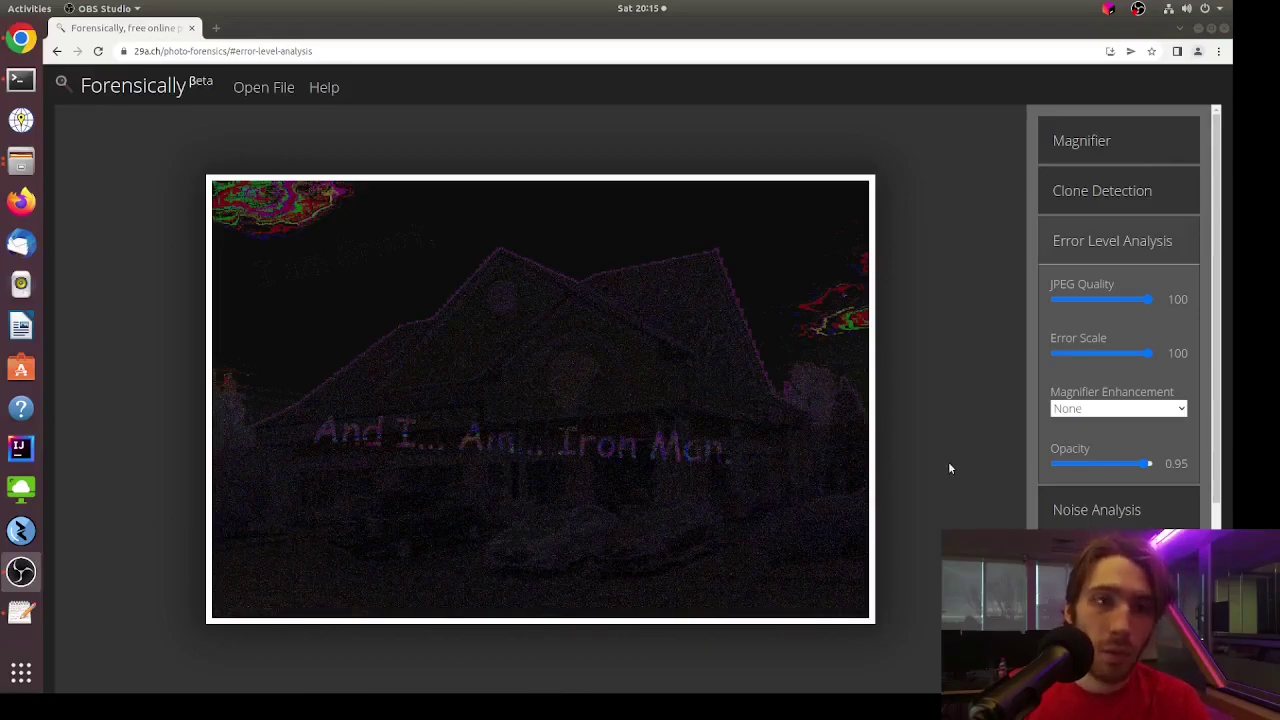
Minimize the browser and, in the terminal, change from the Canon EOS REBEL T5 folder up to Desktop.
click(1184, 28)
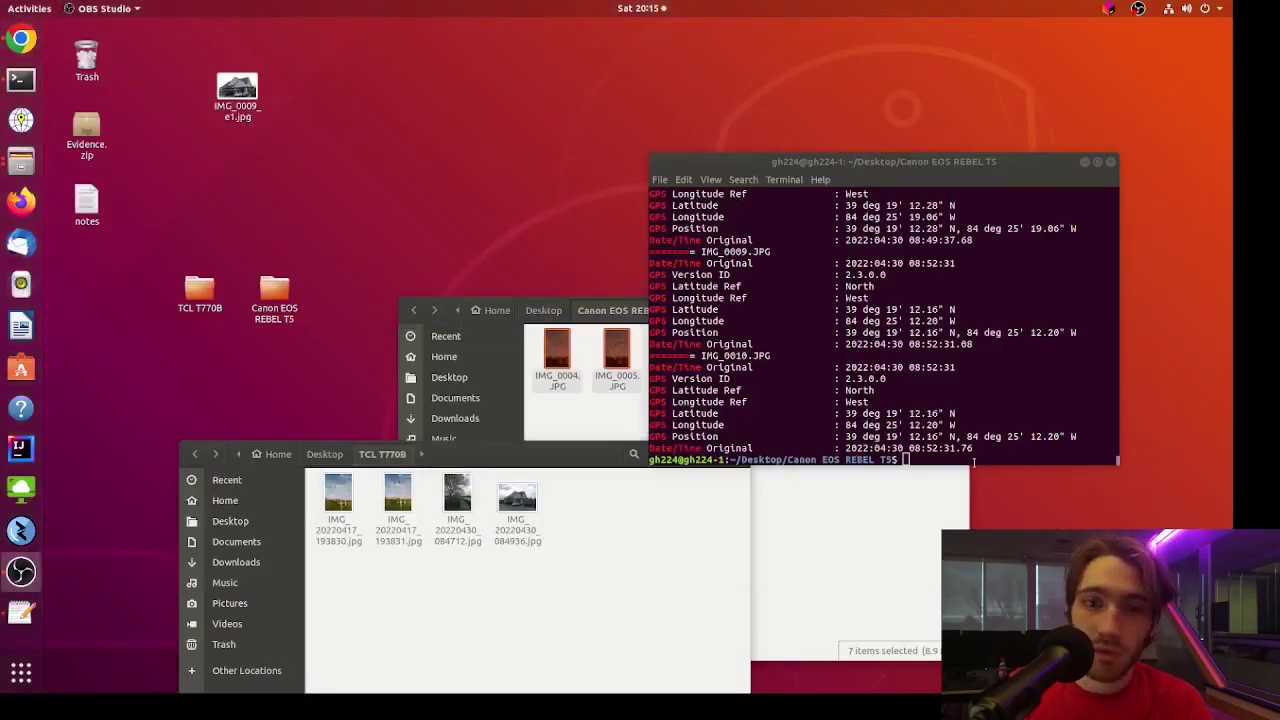
text(cd)
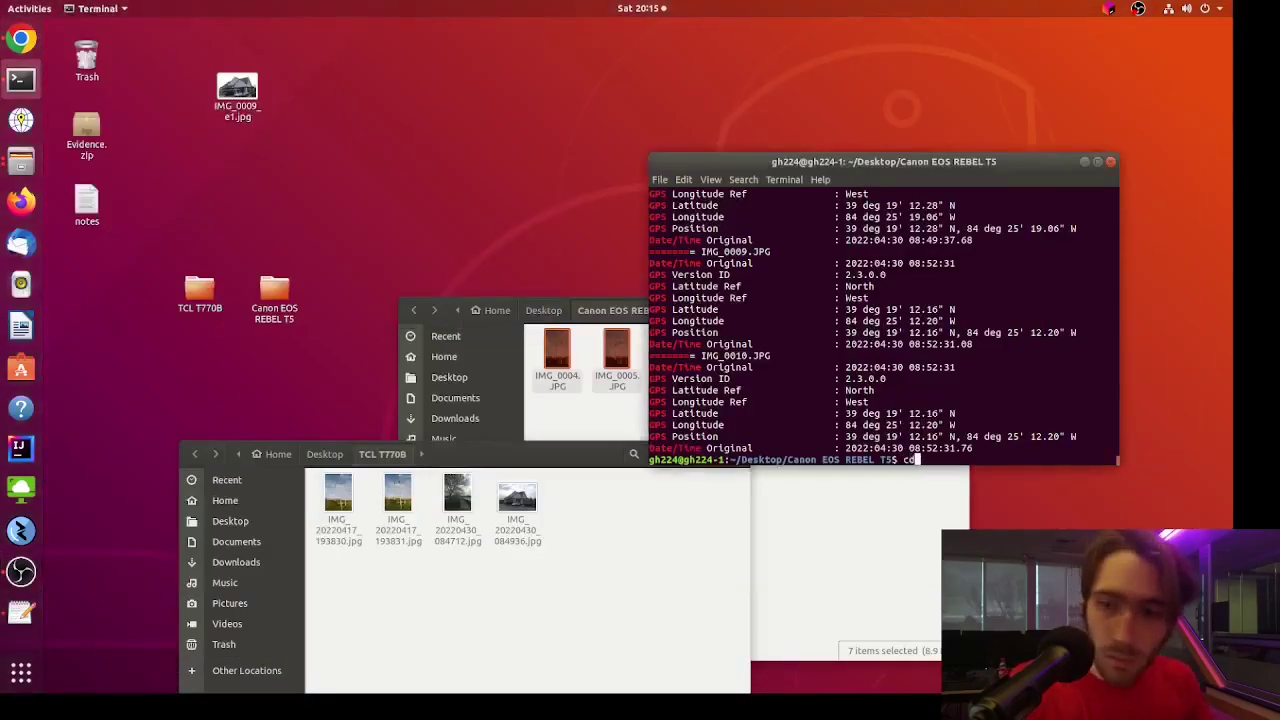
text( ..)
key(Return)
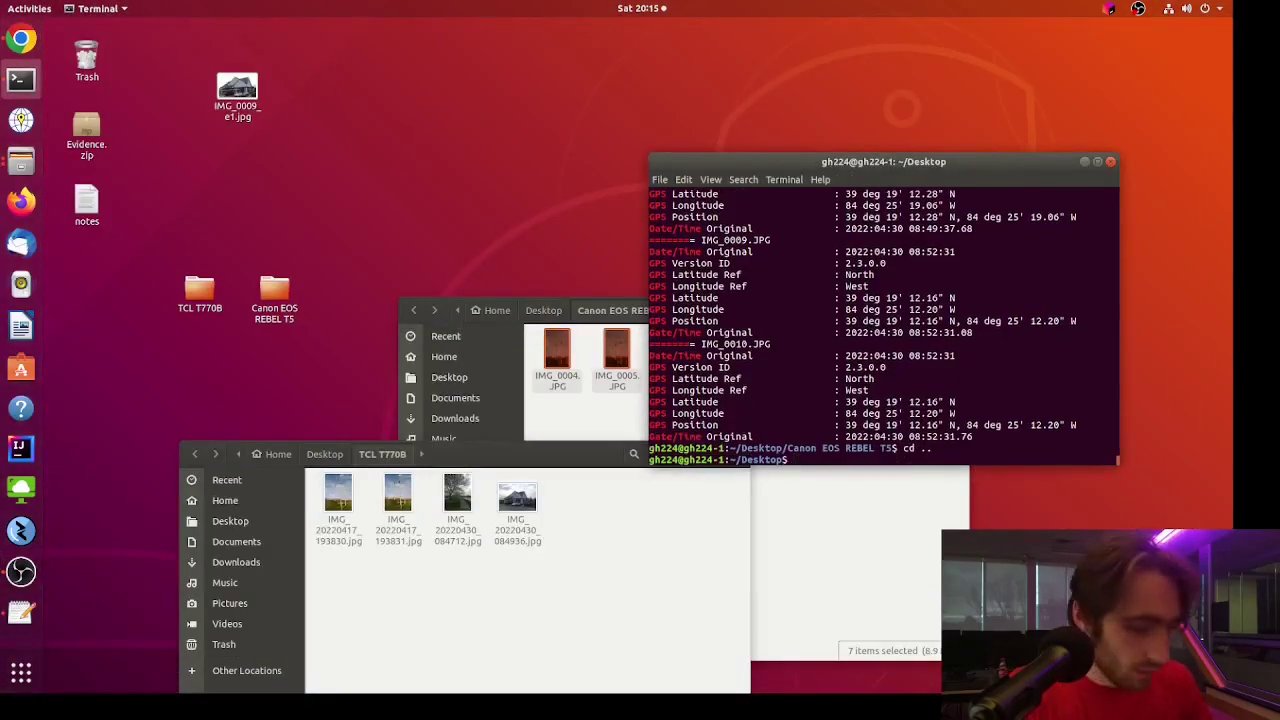
Create the archive PostInvestigation.zip from TCL T770B/, Canon EOS REBEL T5/ and IMG_0009_e1.jpg with the zip command.
text(zip )
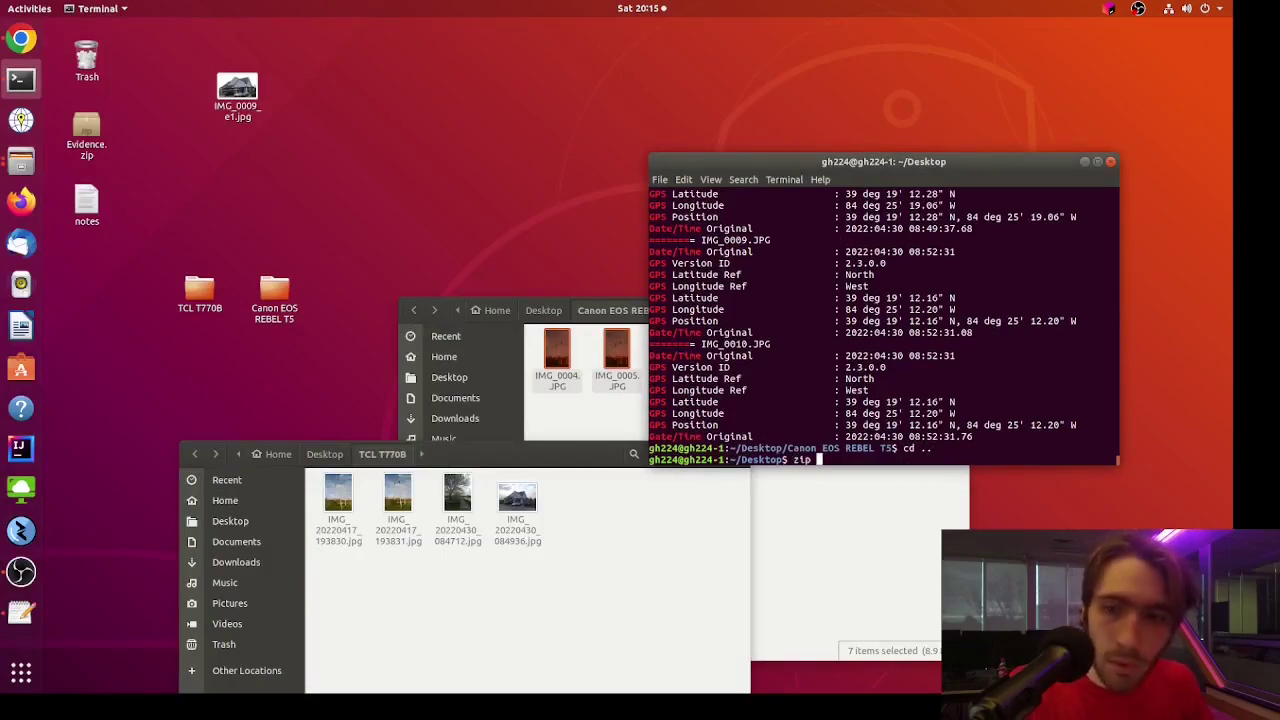
text(Post)
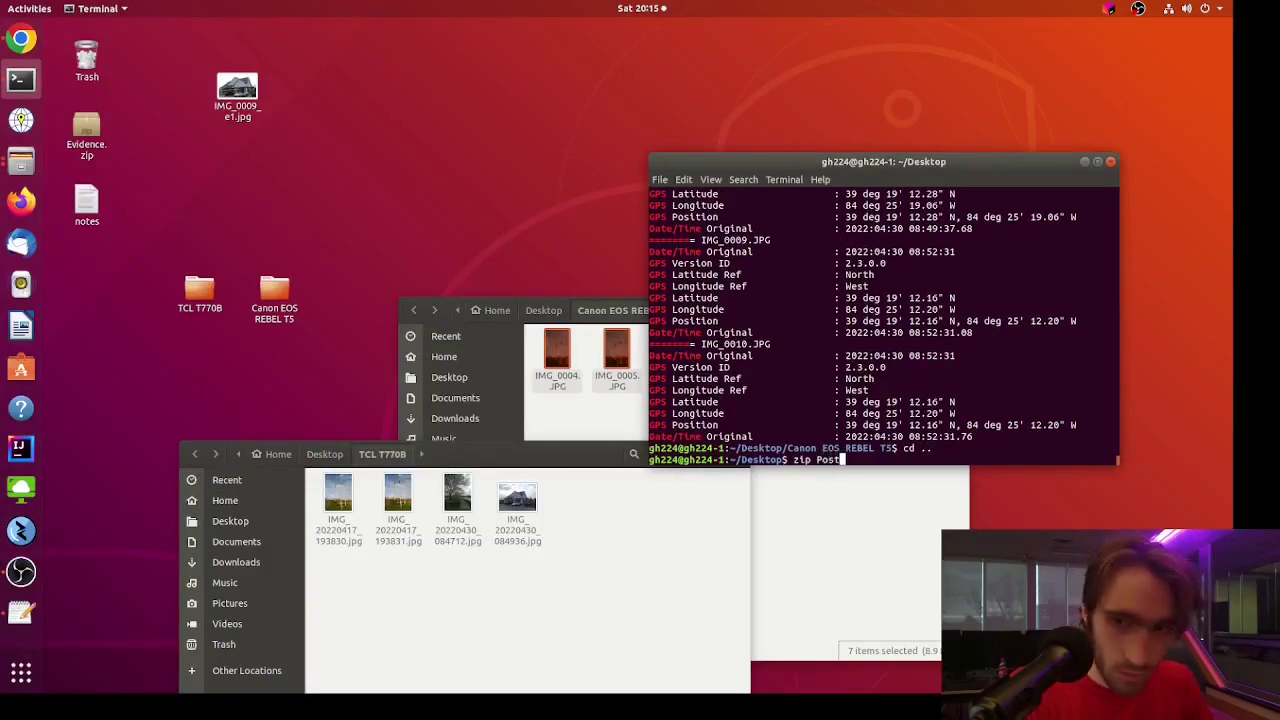
text(Investigation)
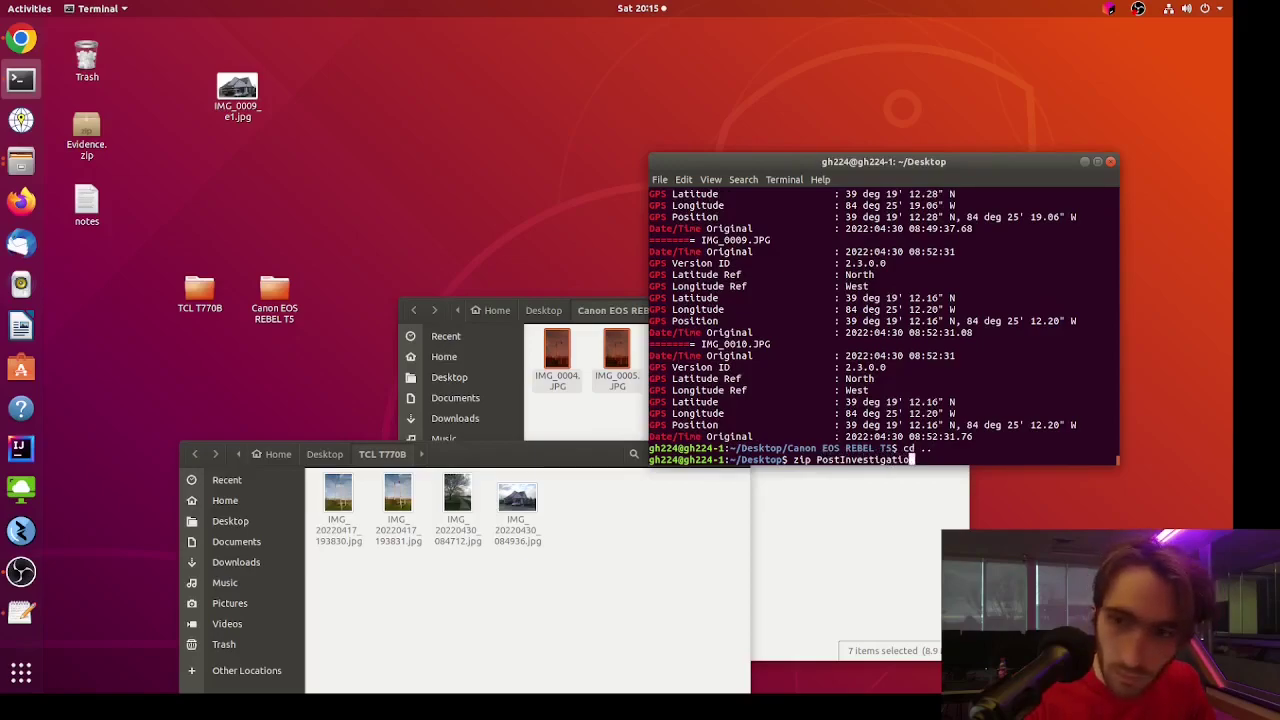
text(.zip)
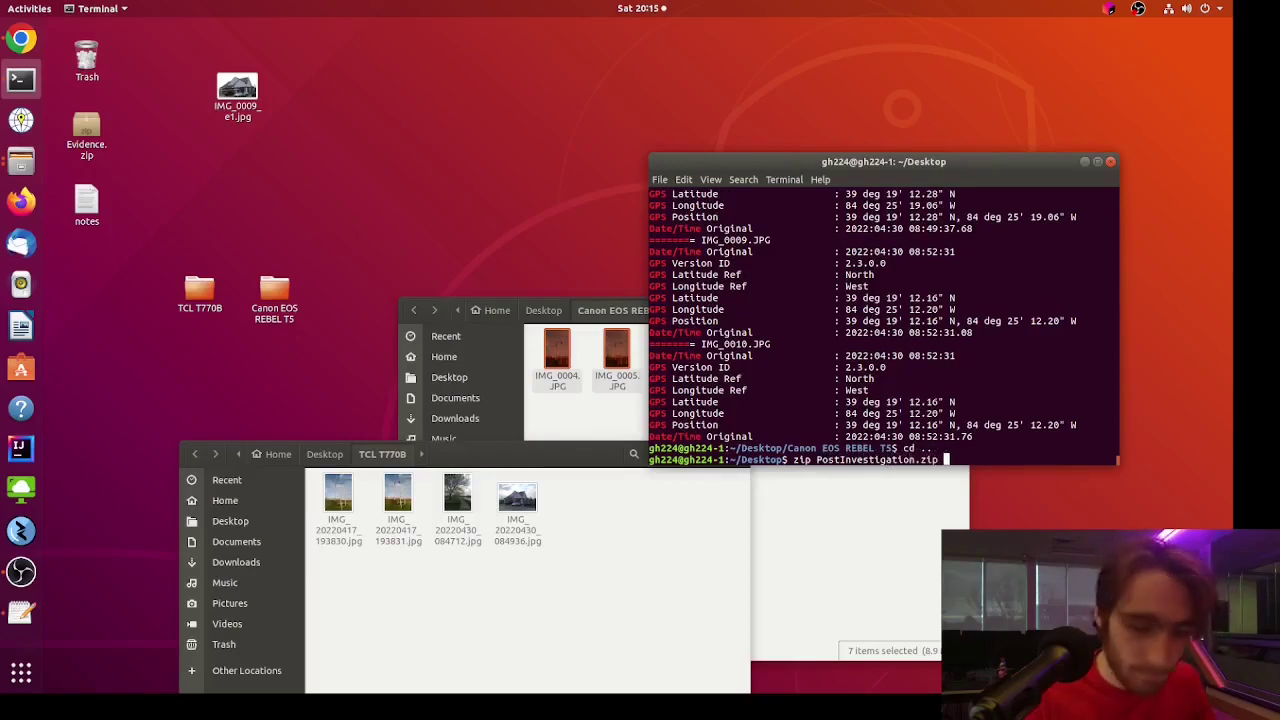
text( TC)
key(Tab)
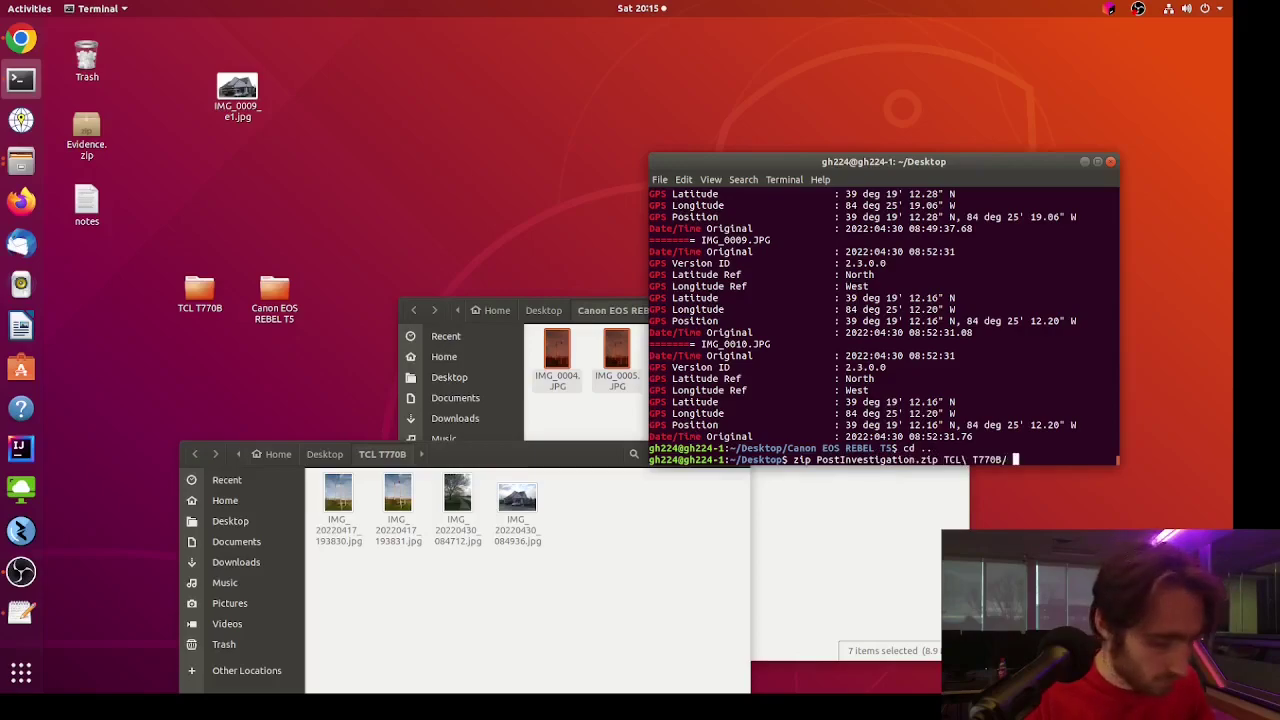
text(Ca)
key(Tab)
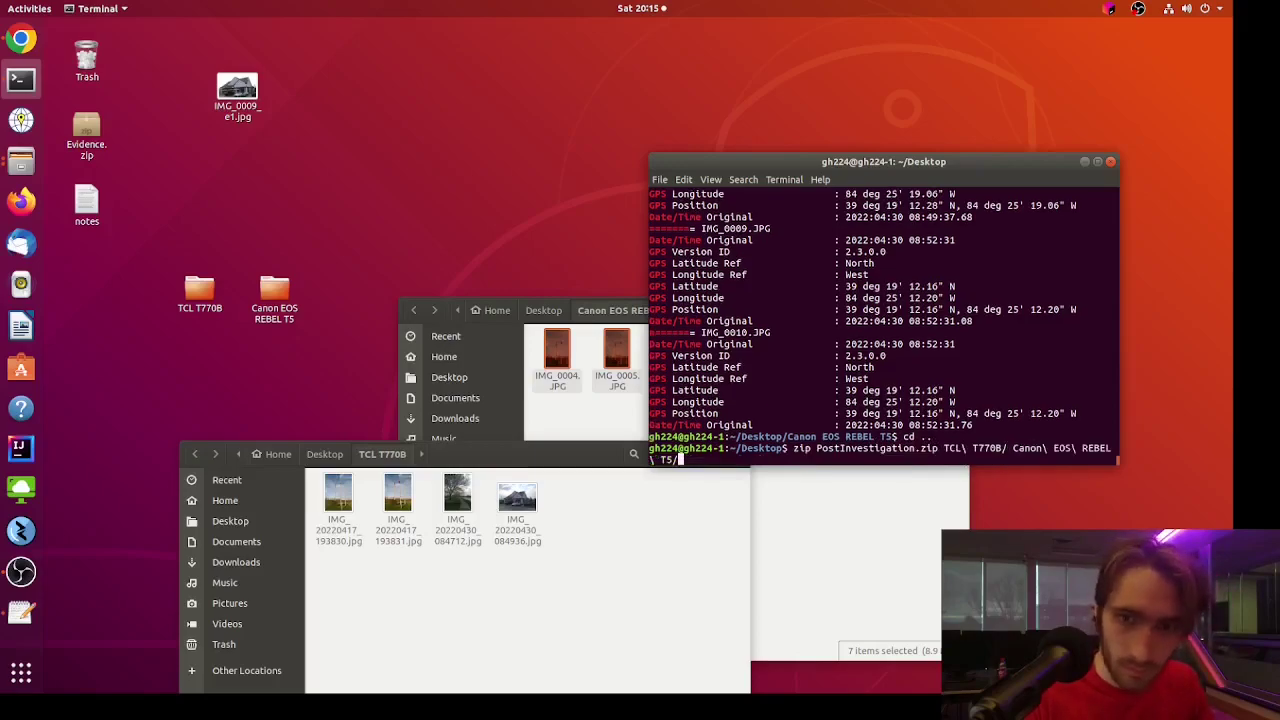
text(IM)
key(Tab)
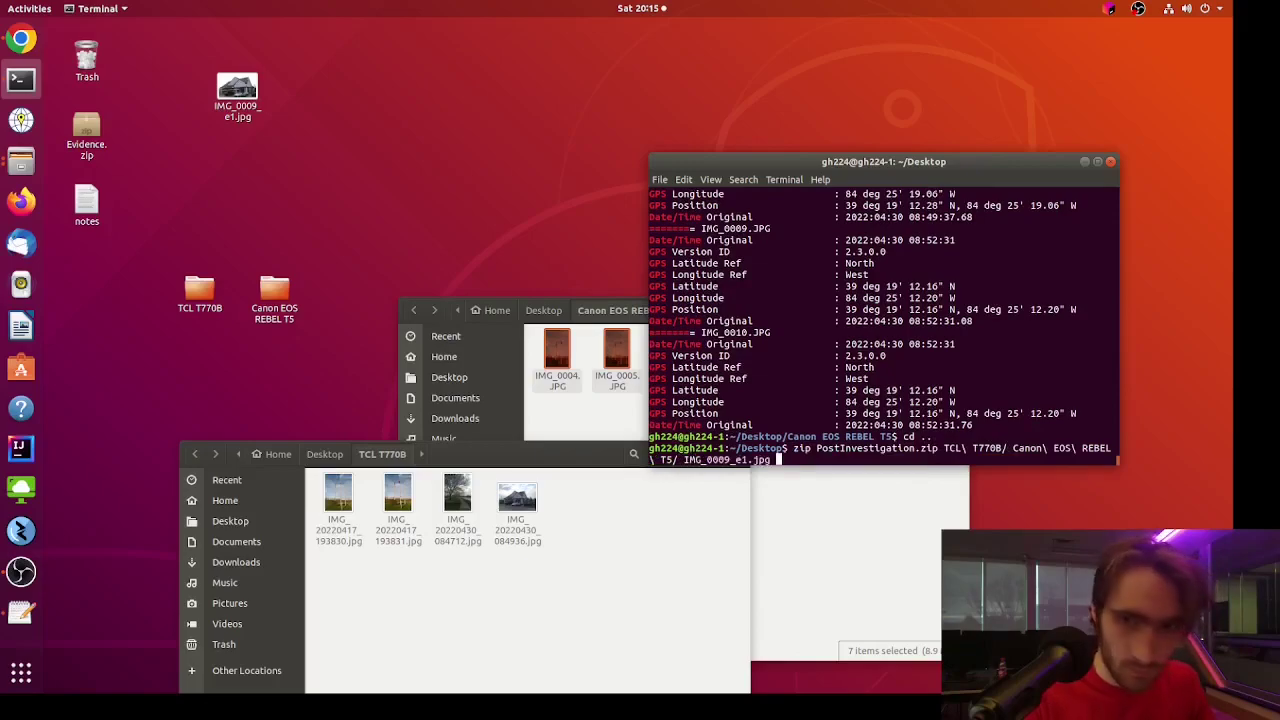
key(Return)
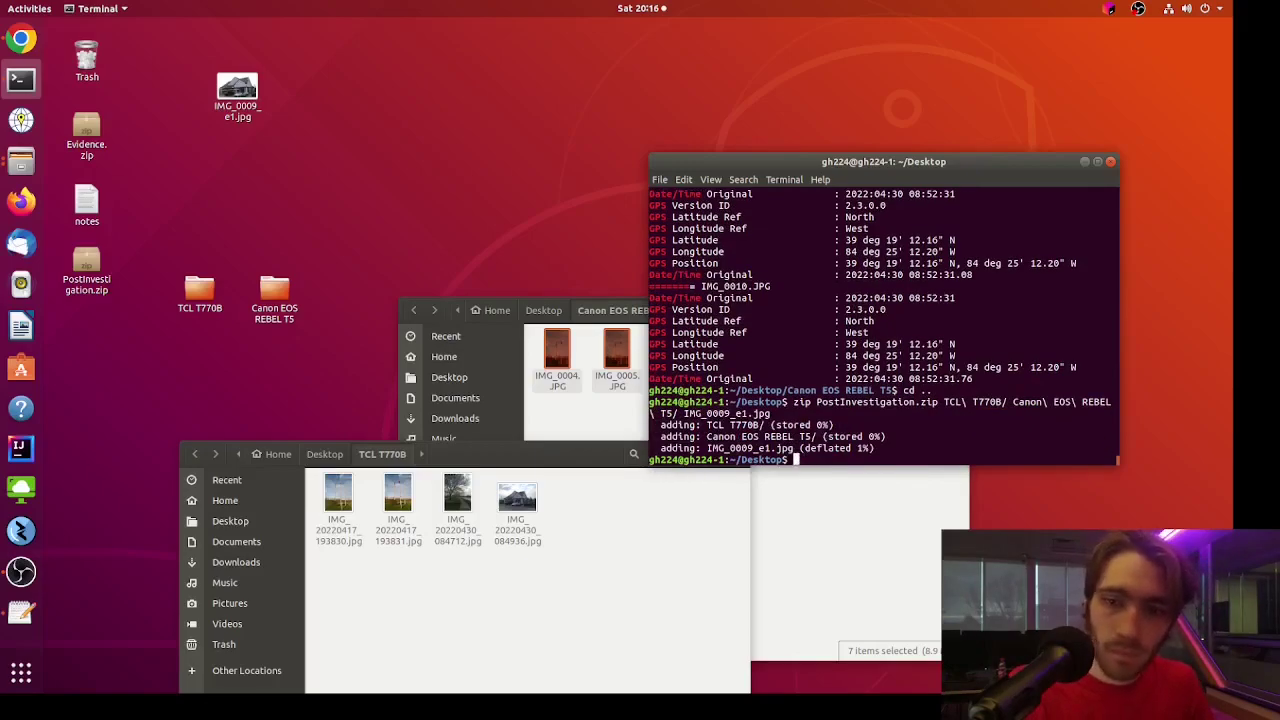
Compute the SHA-256 hash of PostInvestigation.zip with sha256sum and append it to the notes file.
text(sha)
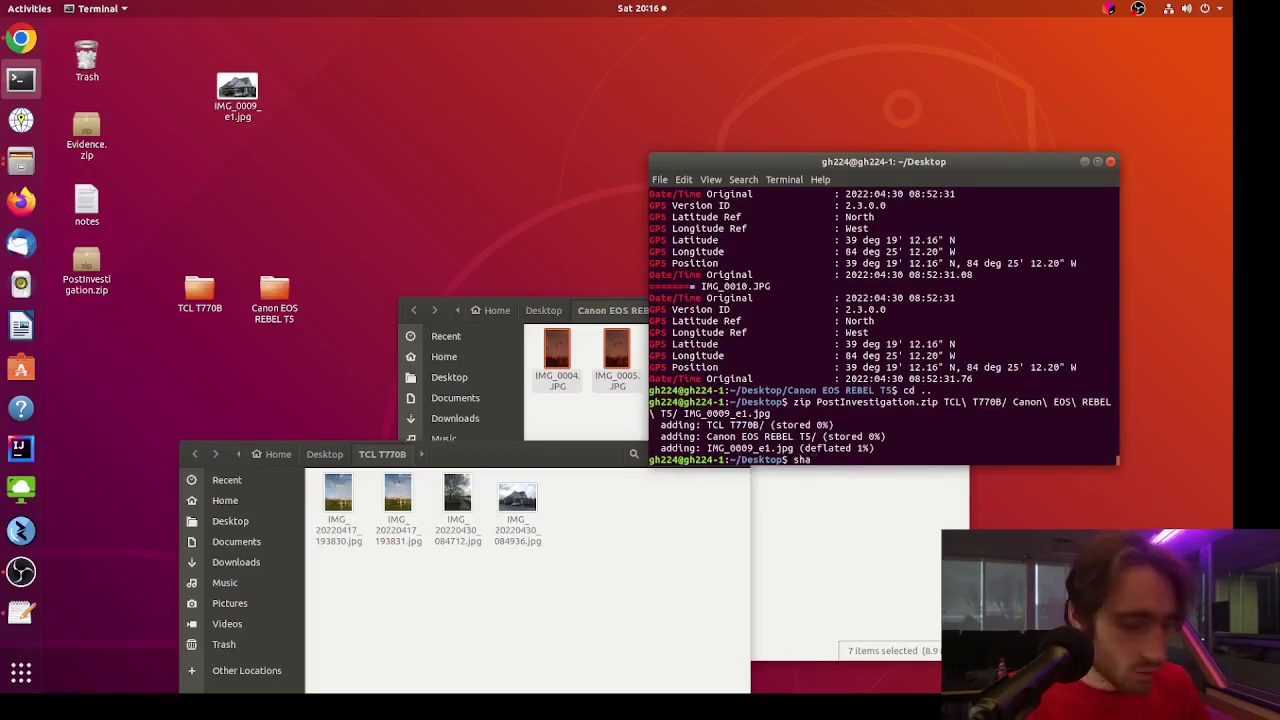
text(2)
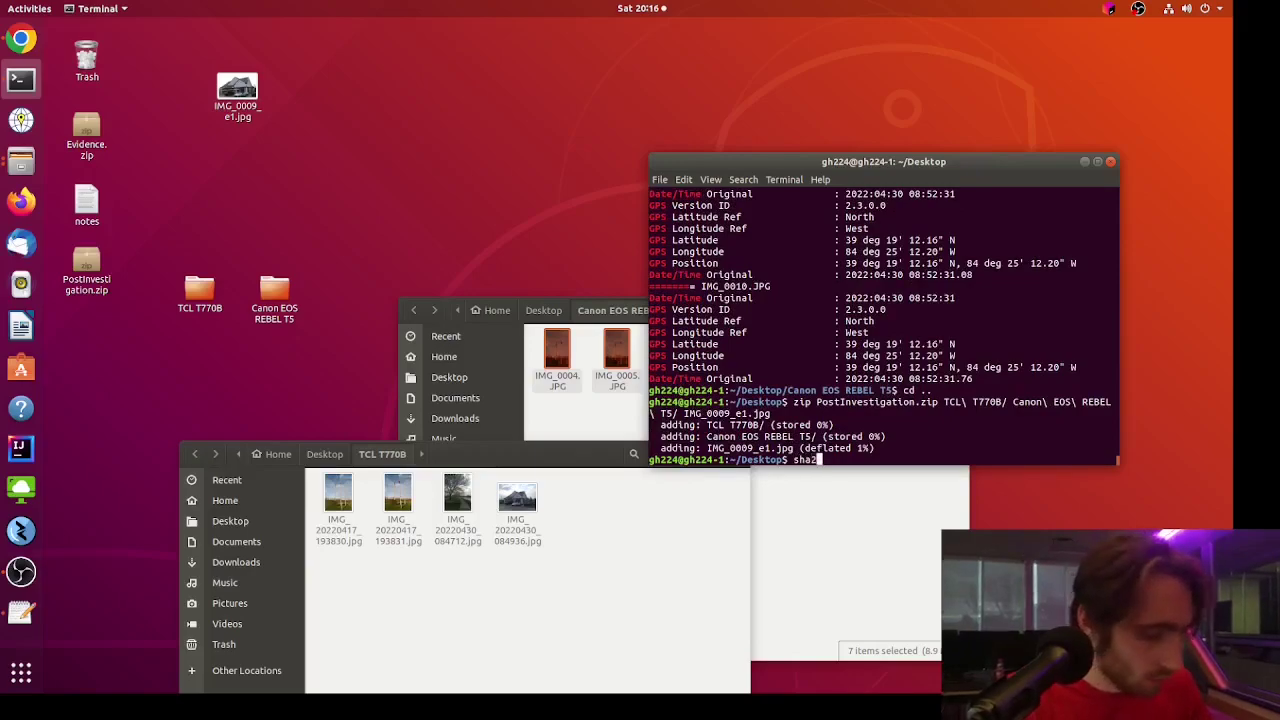
text(56sum P)
key(Tab)
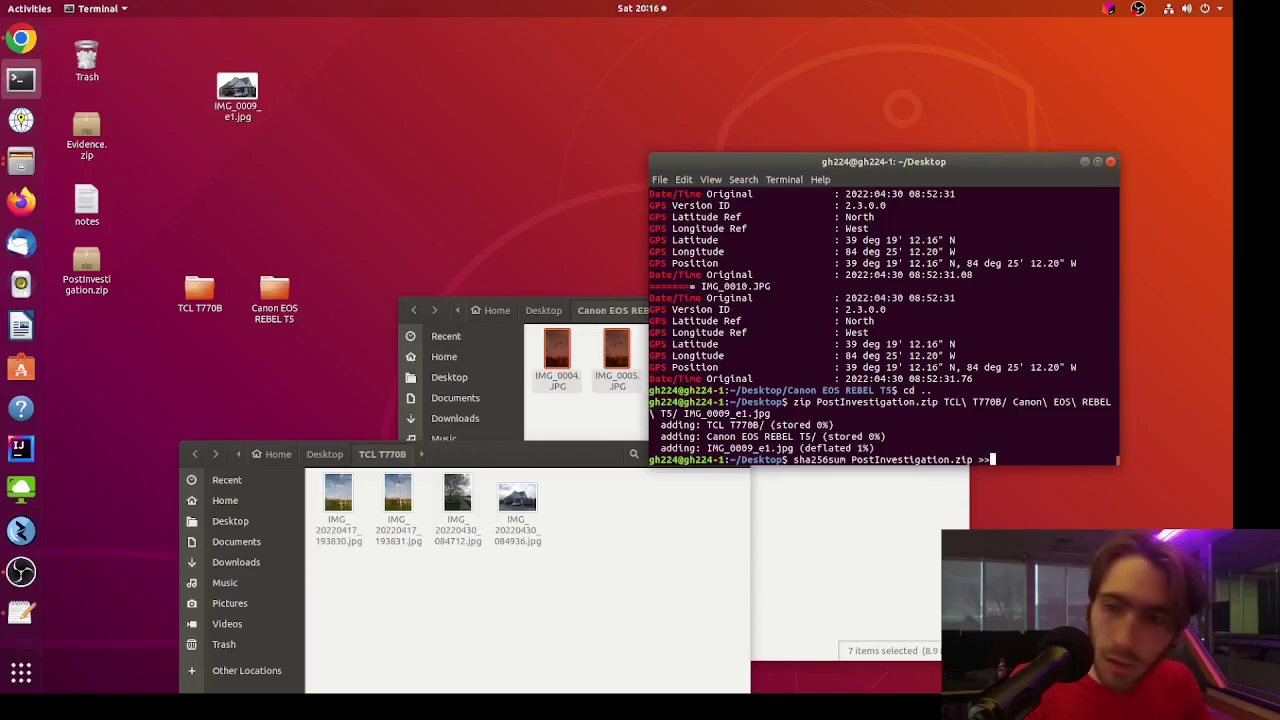
text(>> notes)
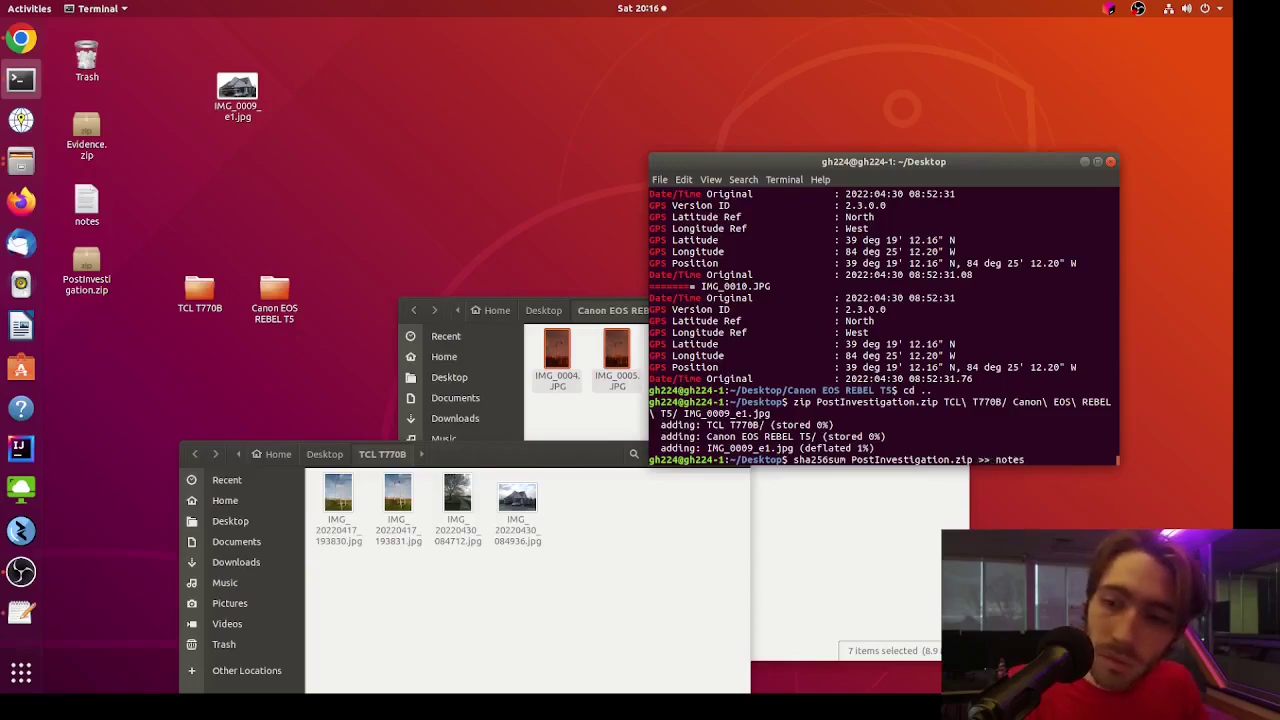
key(Return)
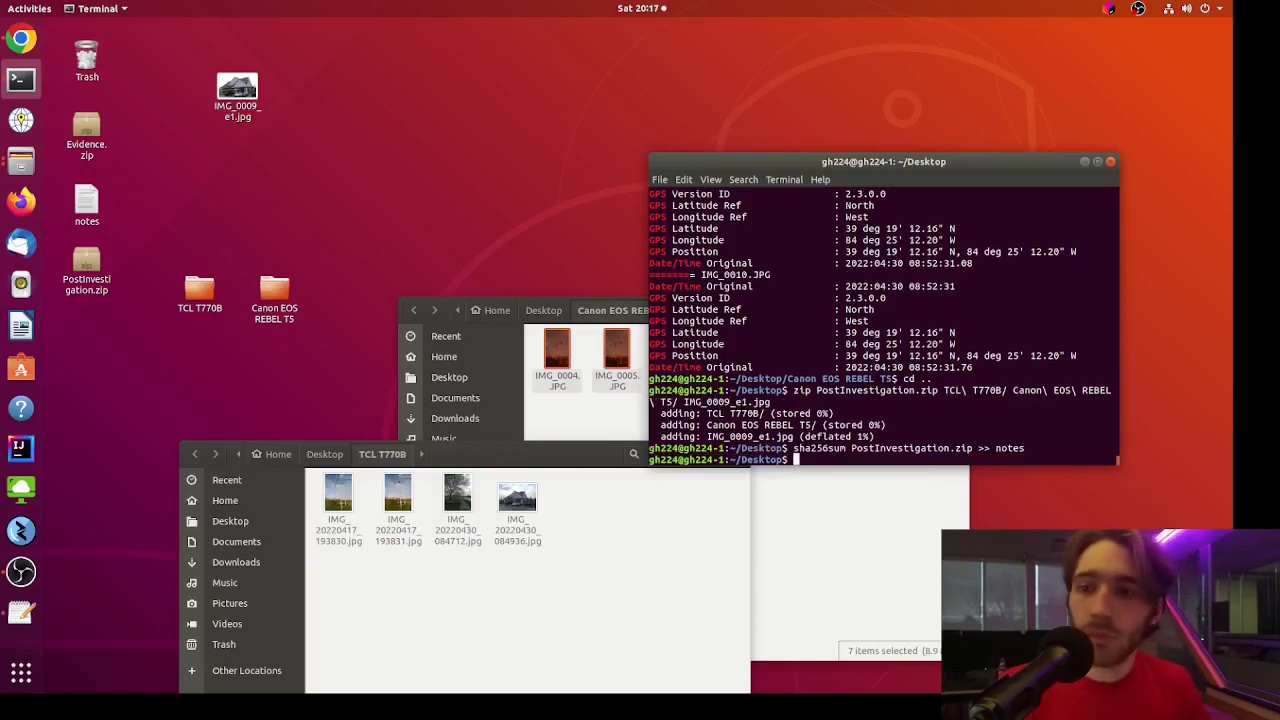
text(notify-send)
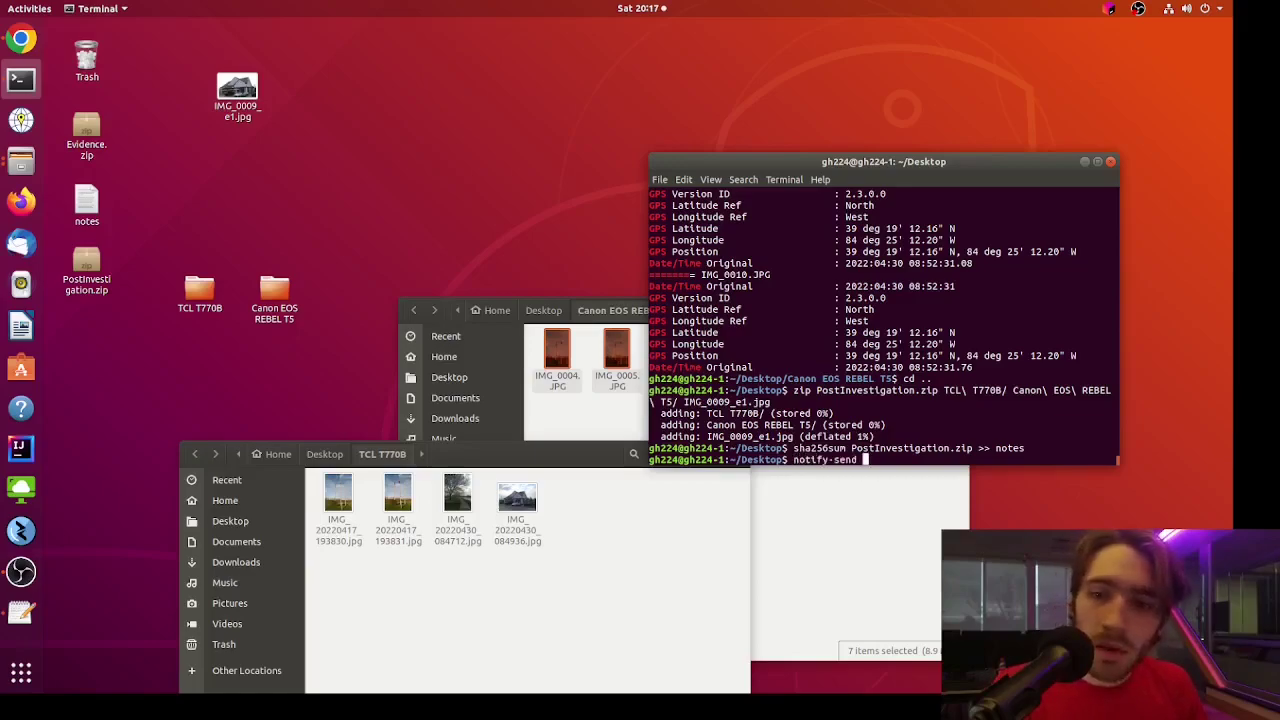
key(BackSpace)
key(BackSpace)
key(BackSpace)
key(BackSpace)
key(BackSpace)
key(BackSpace)
key(BackSpace)
key(BackSpace)
key(BackSpace)
key(BackSpace)
key(BackSpace)
key(BackSpace)
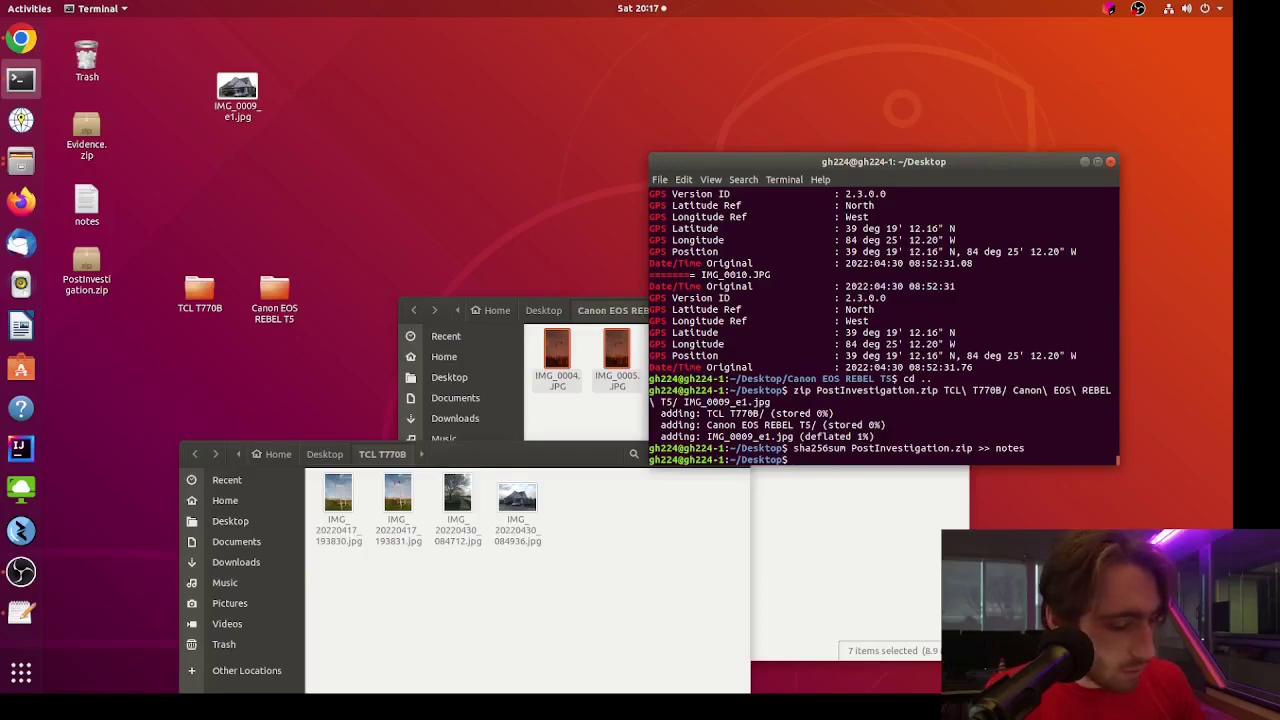
Print the notes file in the terminal and highlight the hash recorded for PostInvestigation.zip to compare it with Evidence.zip's.
text(c)
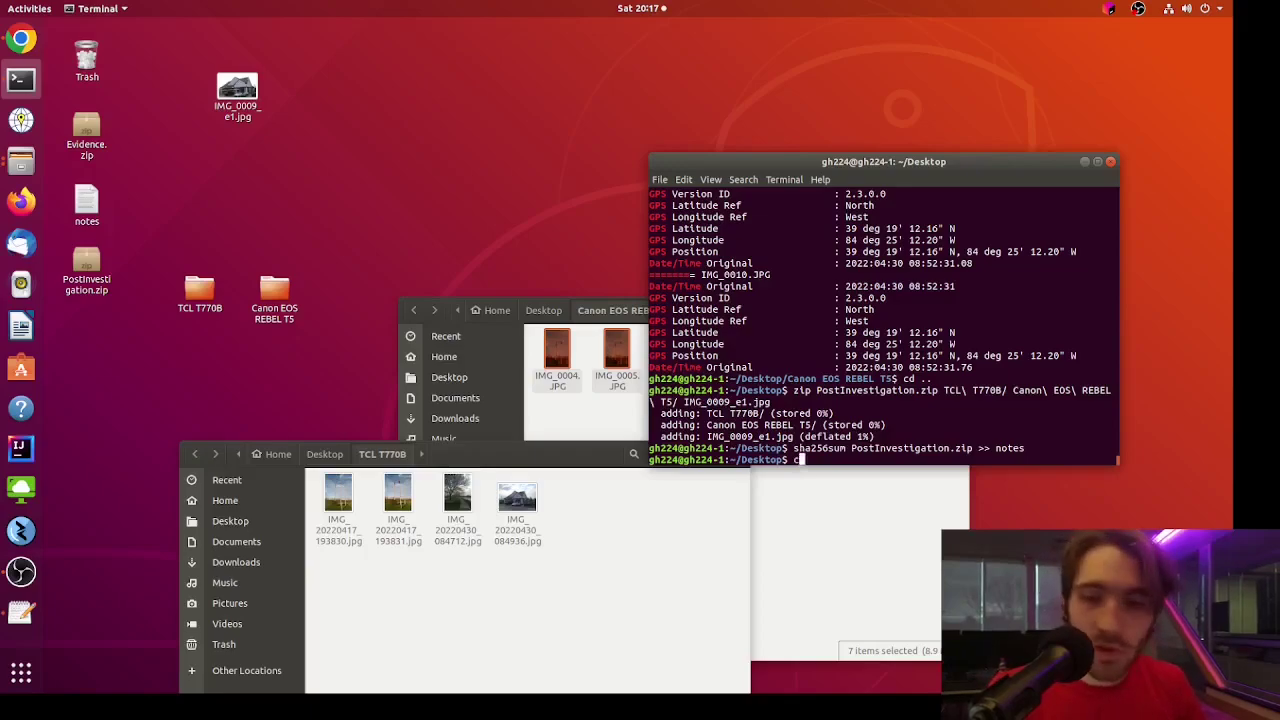
text(at notes)
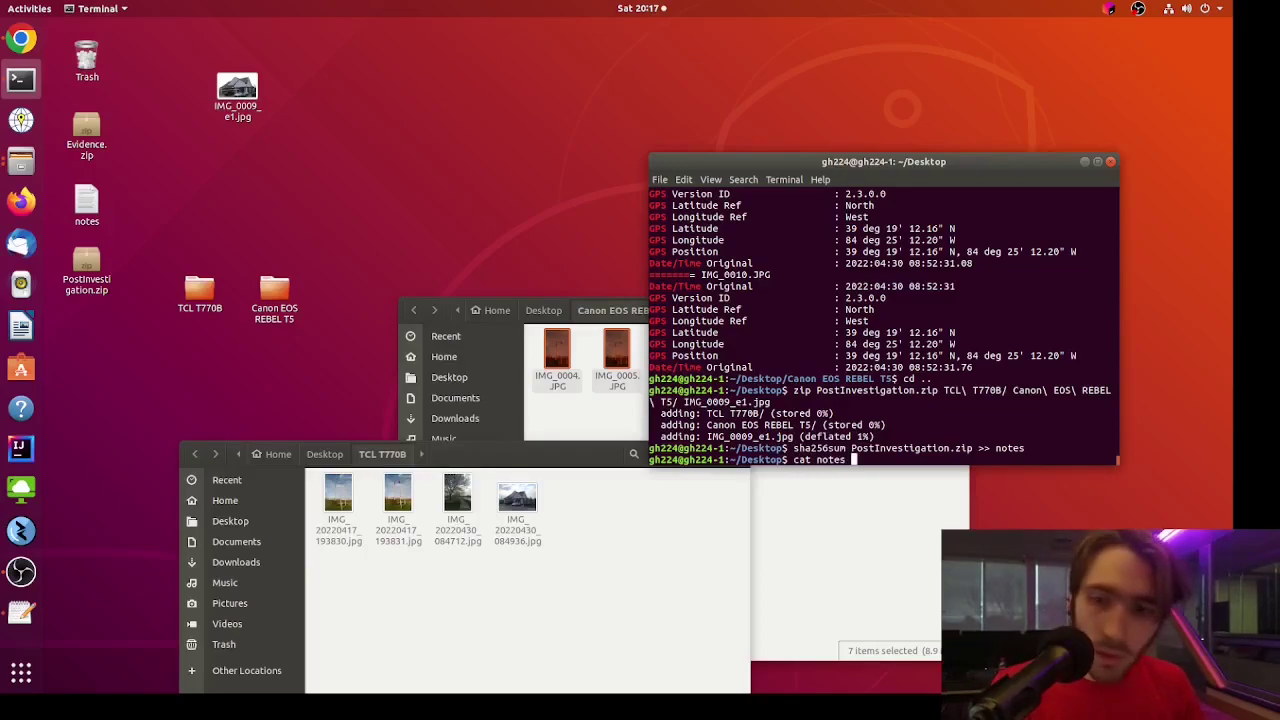
key(Return)
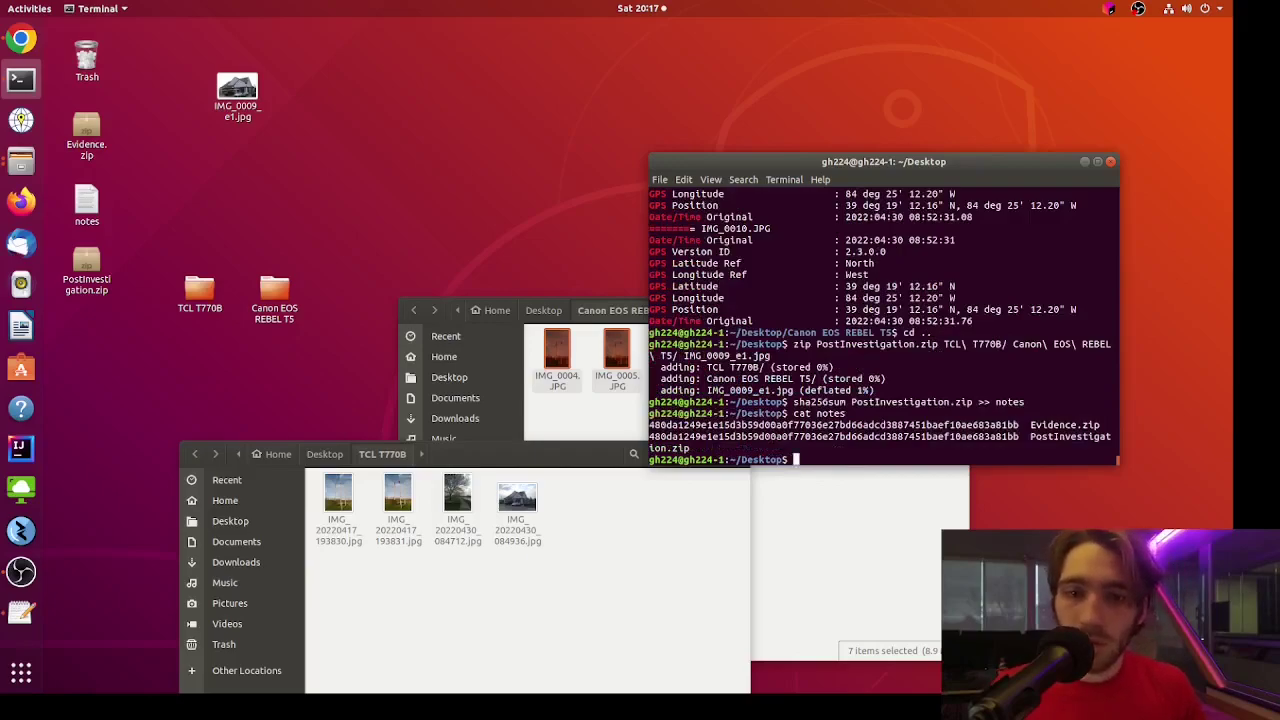
drag(1018, 437, 650, 437)
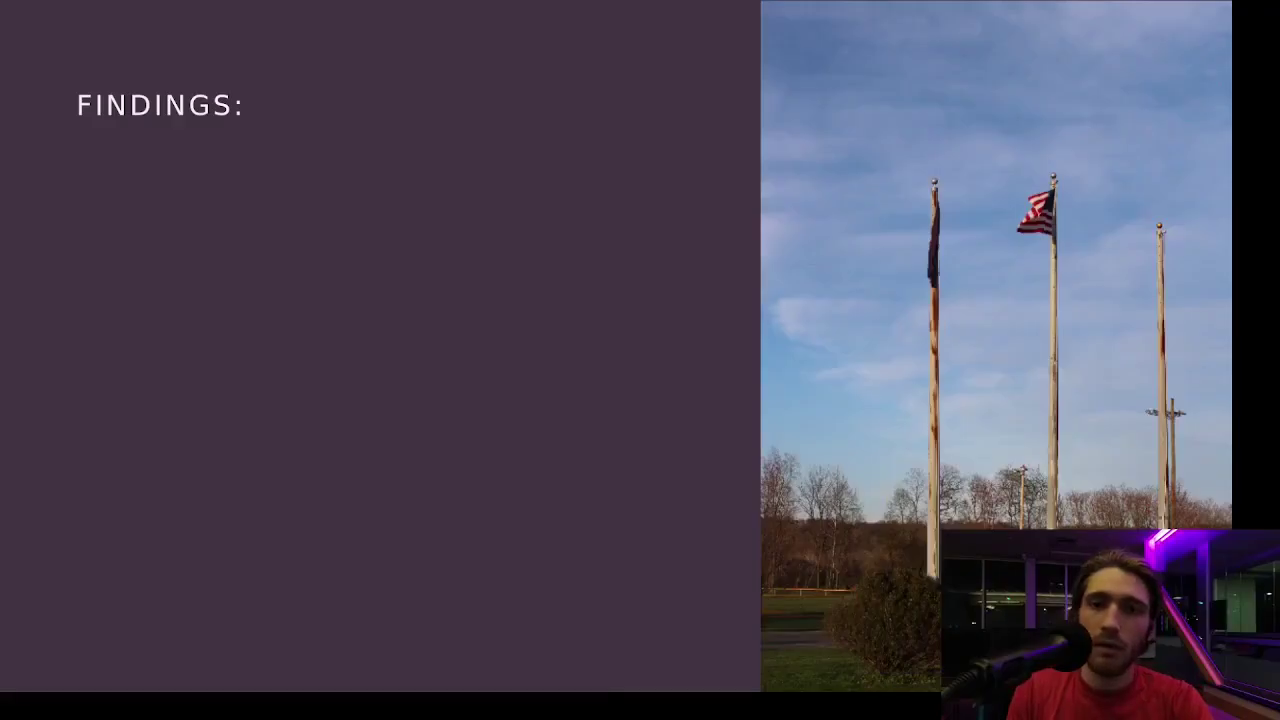
key(Right)
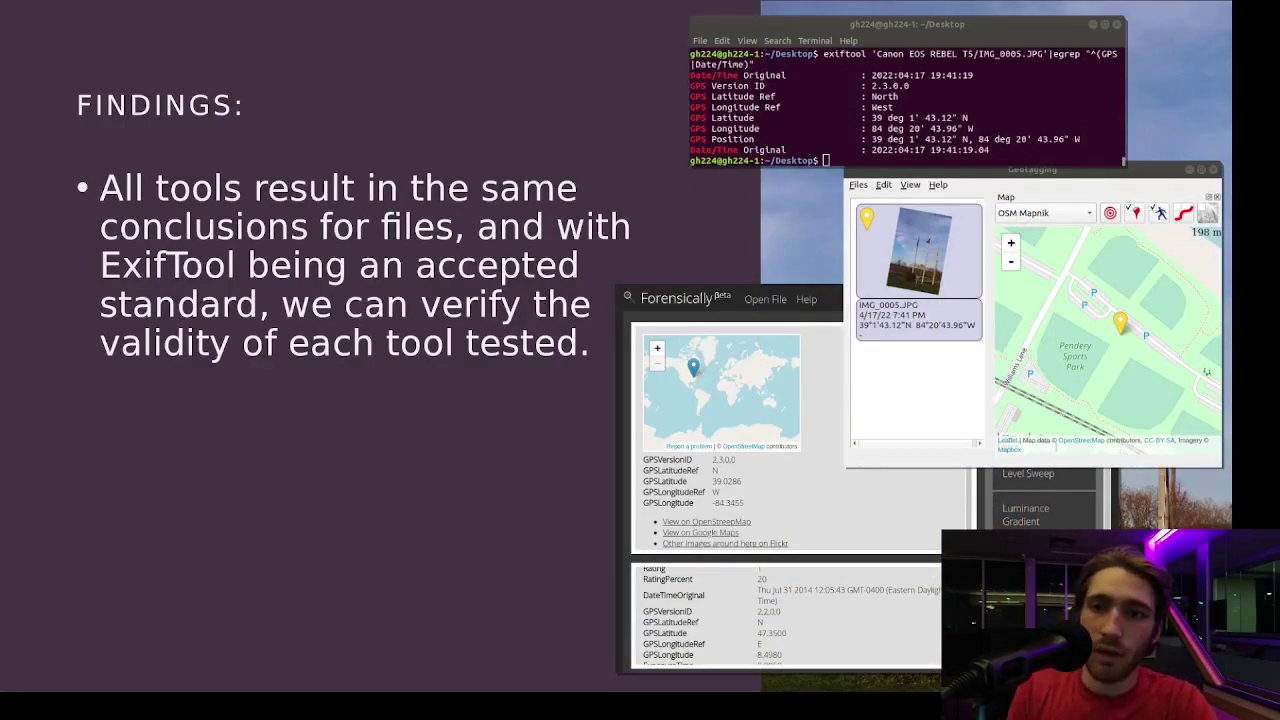
key(Right)
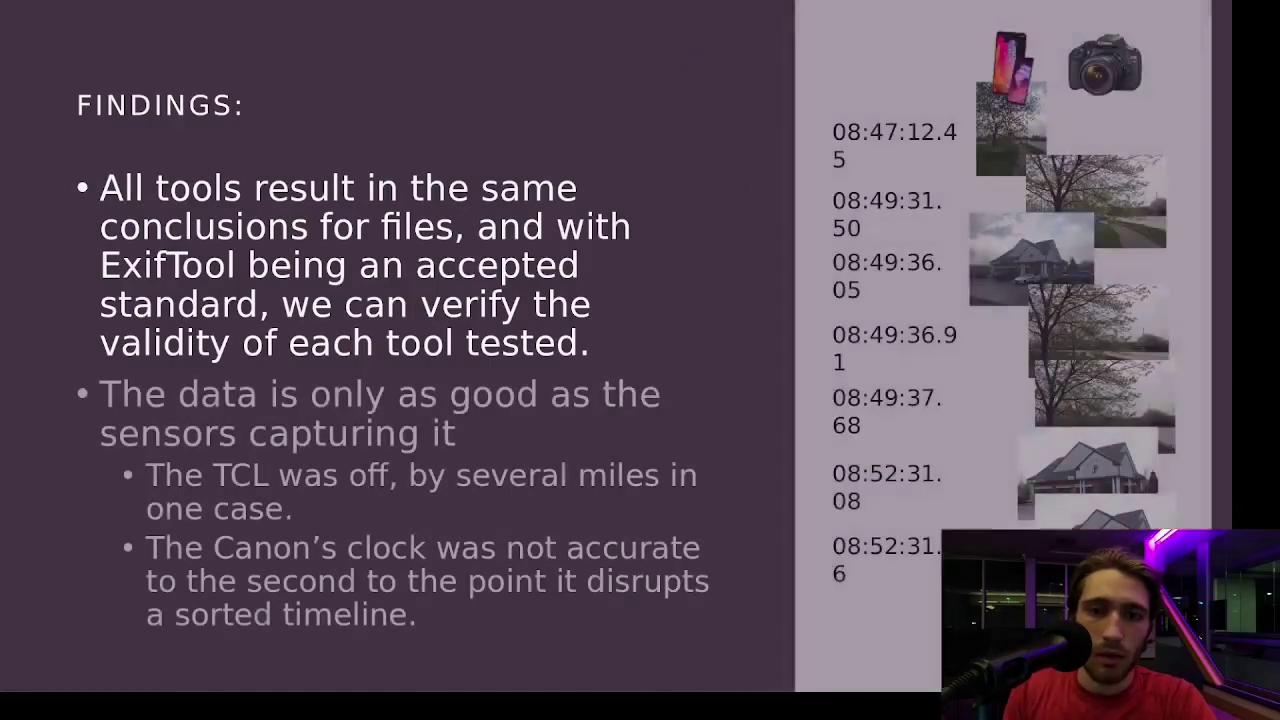